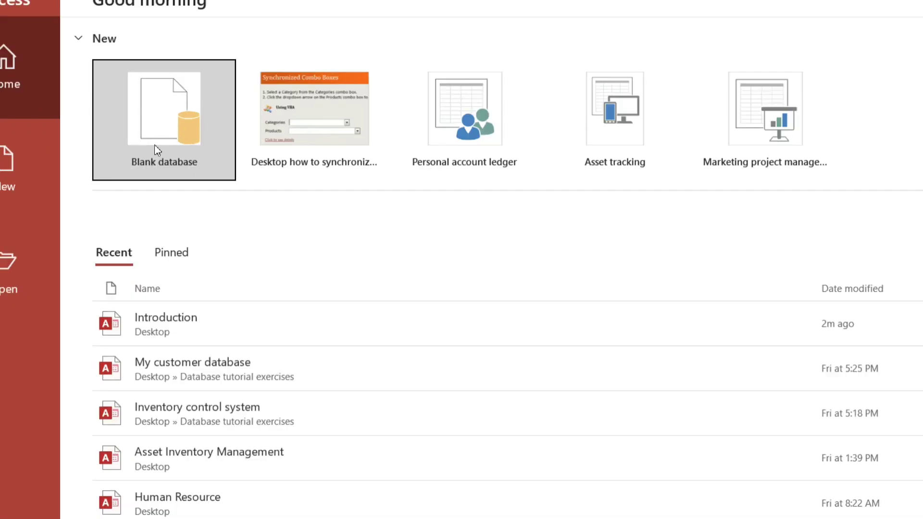
Create a blank database named Introduction.accdb on the Desktop, overwriting the existing file
{"action": "left_click", "coordinate": [160, 132]}
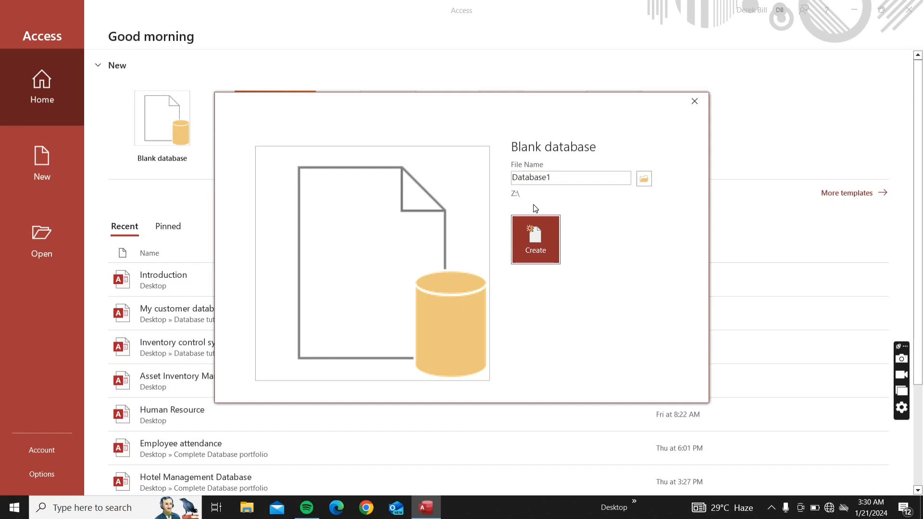
{"action": "left_click", "coordinate": [643, 180]}
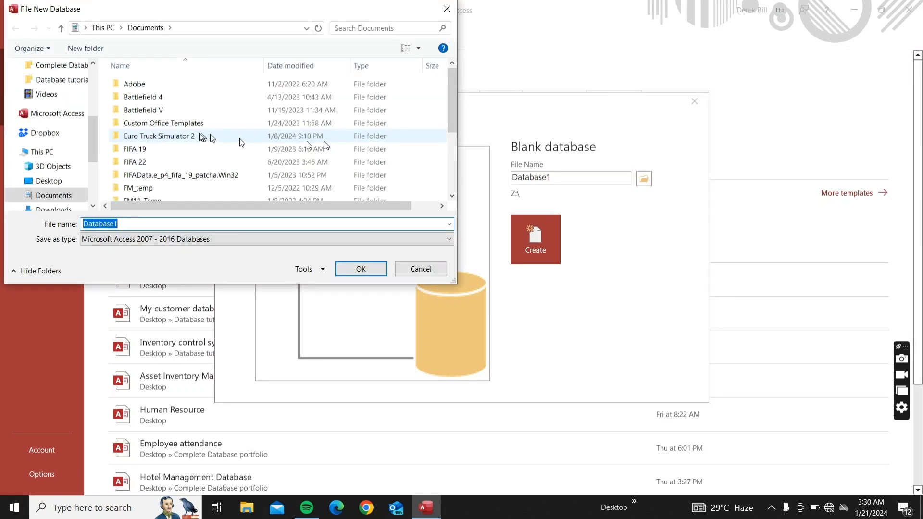
{"action": "scroll", "coordinate": [52, 120], "scroll_direction": "up", "scroll_amount": 5}
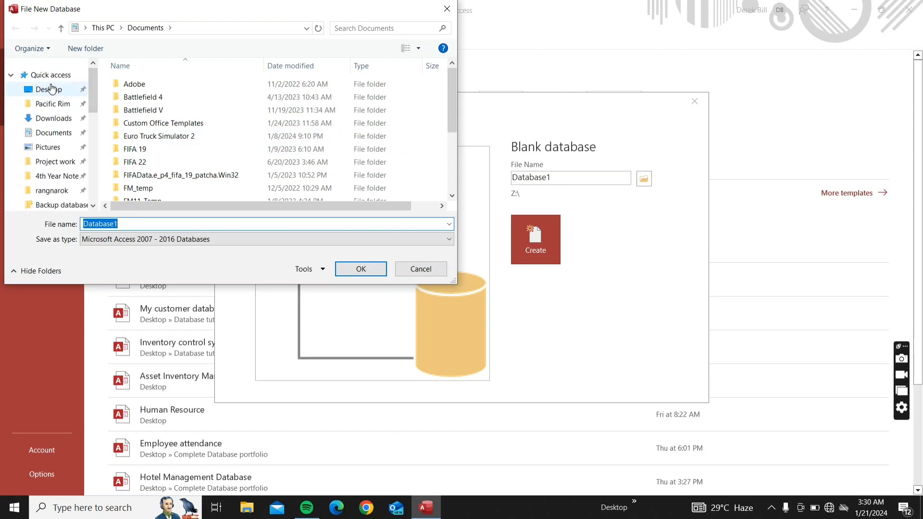
{"action": "left_click", "coordinate": [51, 89]}
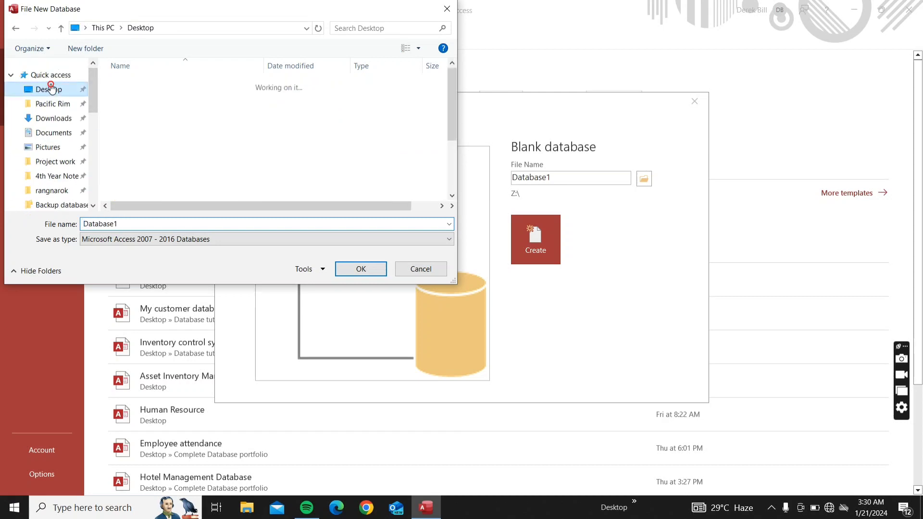
{"action": "left_click", "coordinate": [119, 224]}
{"action": "double_click", "coordinate": [119, 224]}
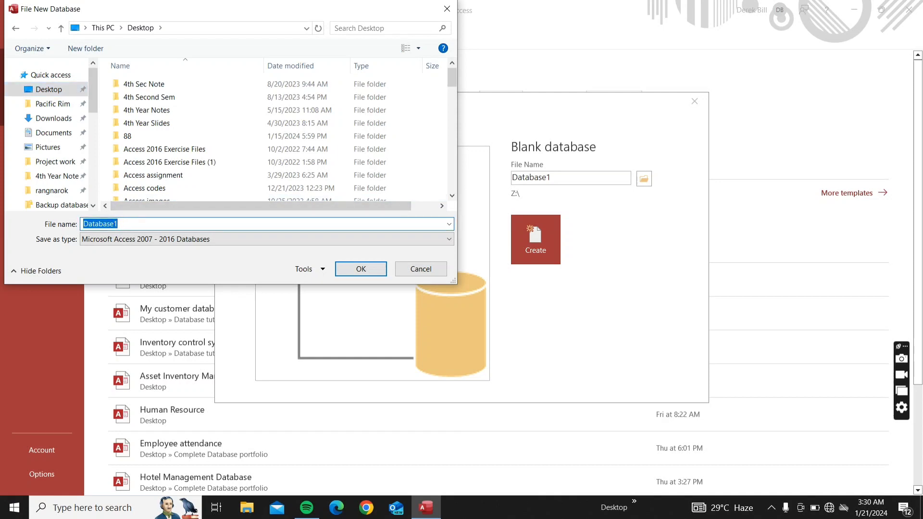
{"action": "type", "text": "Introduc"}
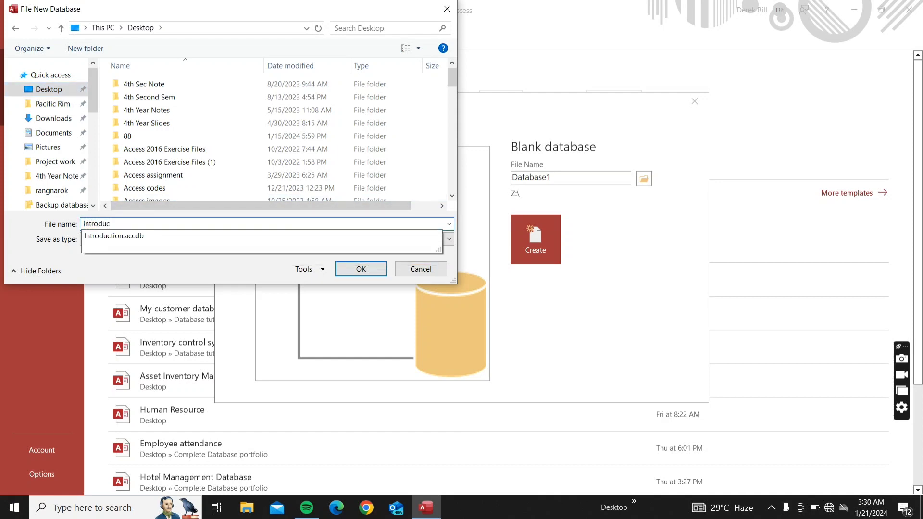
{"action": "type", "text": "tion"}
{"action": "left_click", "coordinate": [361, 269]}
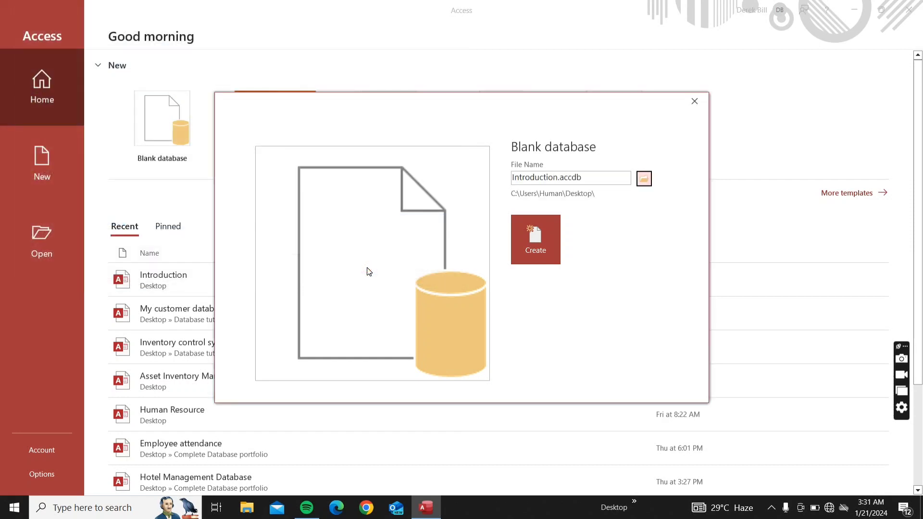
{"action": "left_click", "coordinate": [543, 243]}
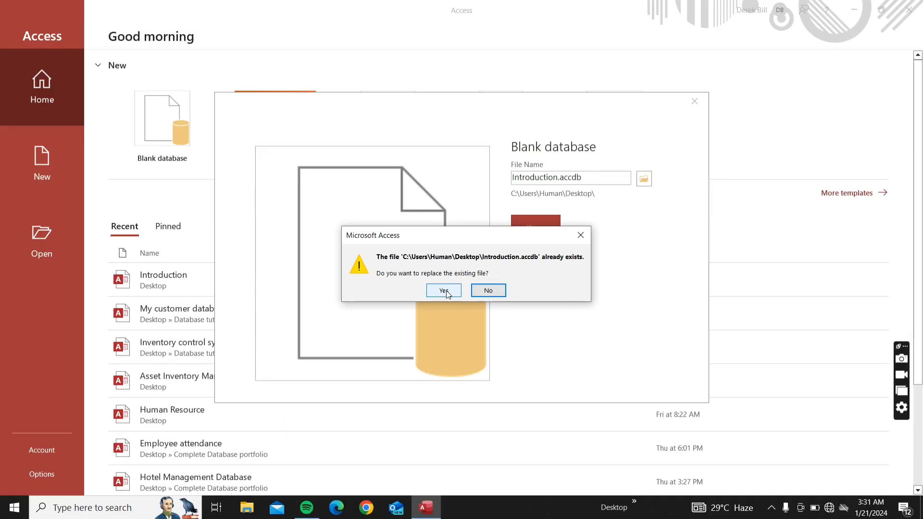
{"action": "left_click", "coordinate": [444, 291]}
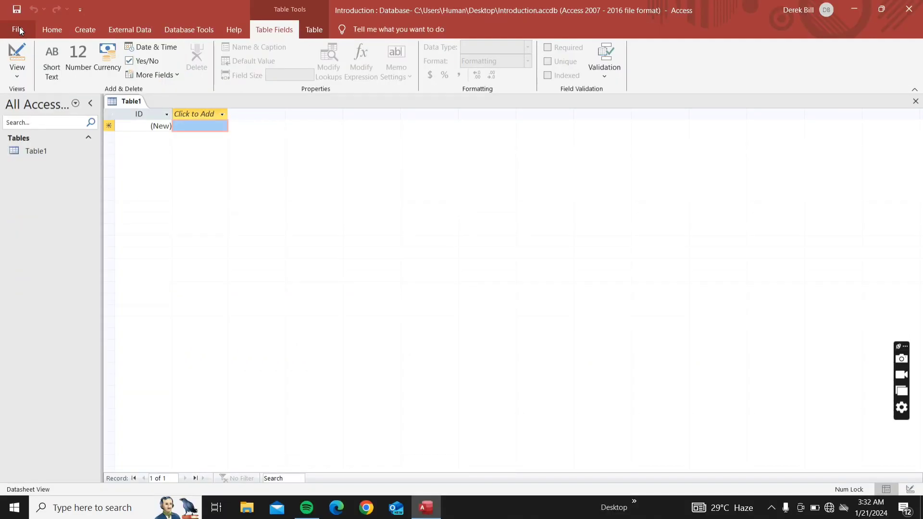
View the Backstage start screen, then return to Table1 with the Home tab showing
{"action": "left_click", "coordinate": [19, 31]}
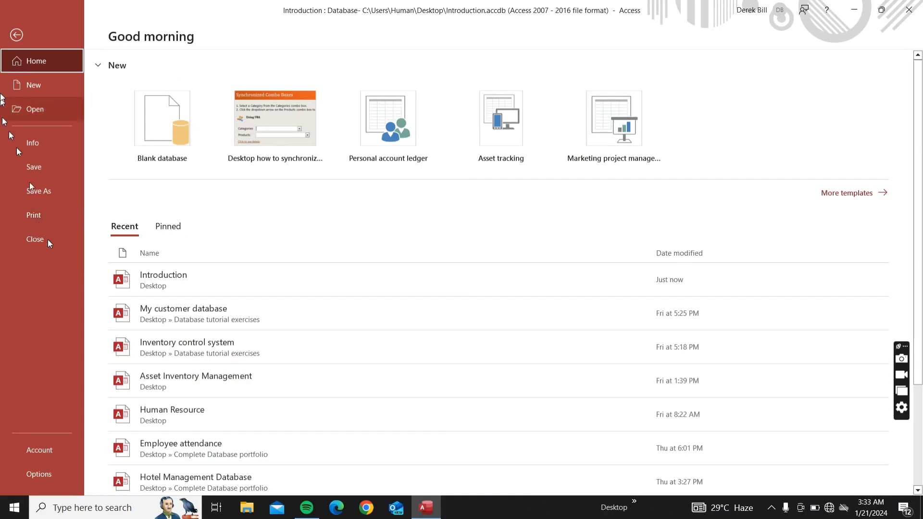
{"action": "left_click", "coordinate": [17, 34]}
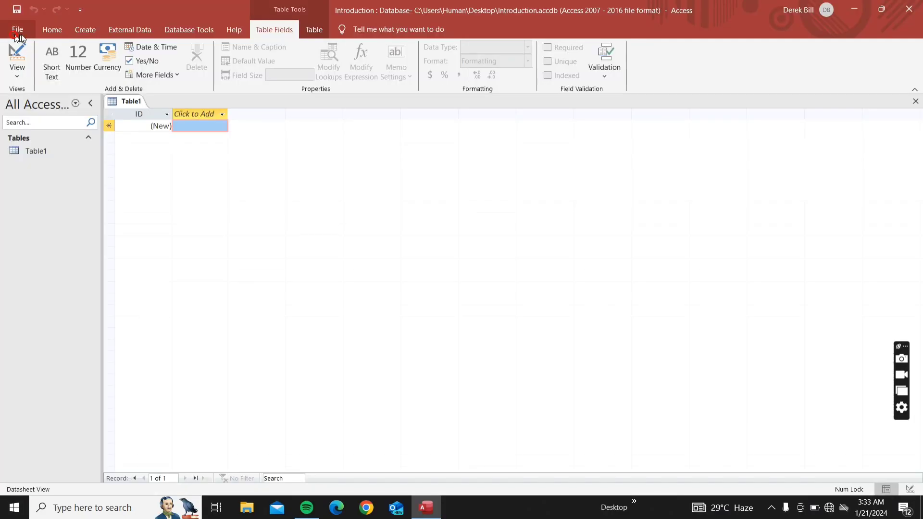
{"action": "left_click", "coordinate": [44, 32]}
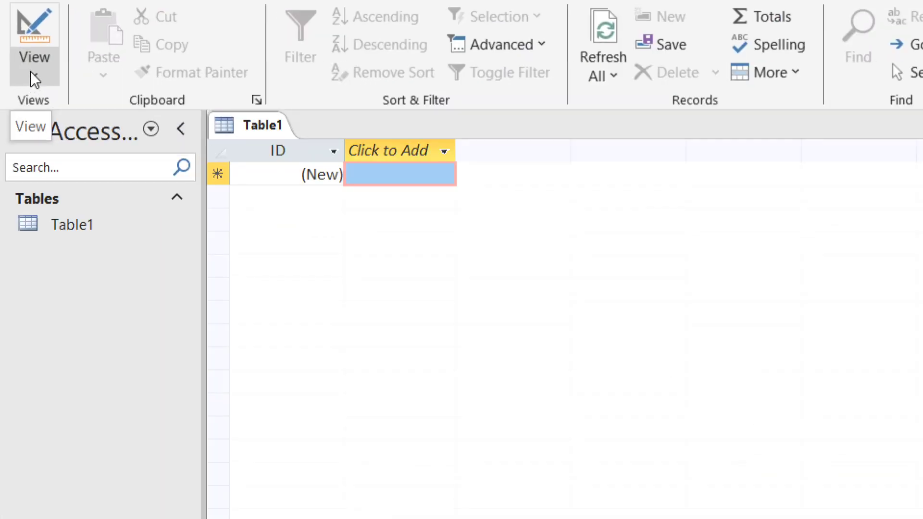
Show the Datasheet/Design View list, then switch to the Create tab
{"action": "left_click", "coordinate": [30, 73]}
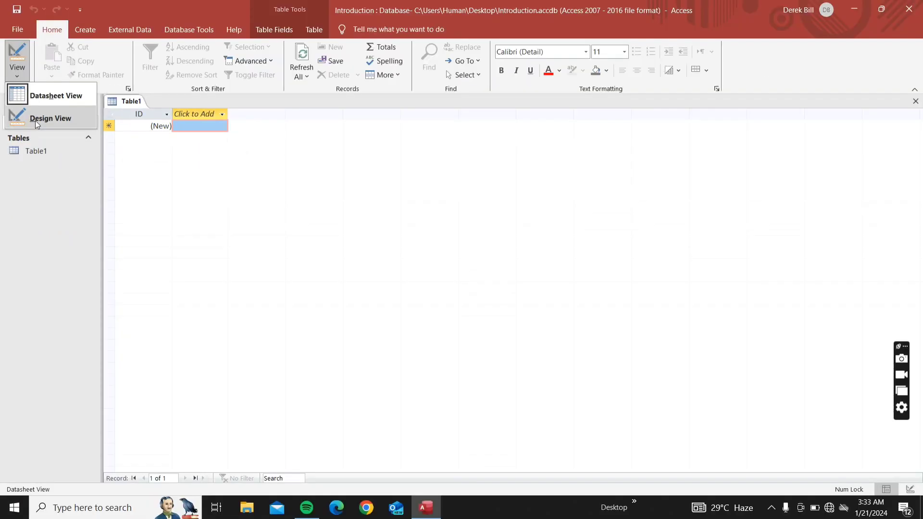
{"action": "left_click", "coordinate": [94, 29]}
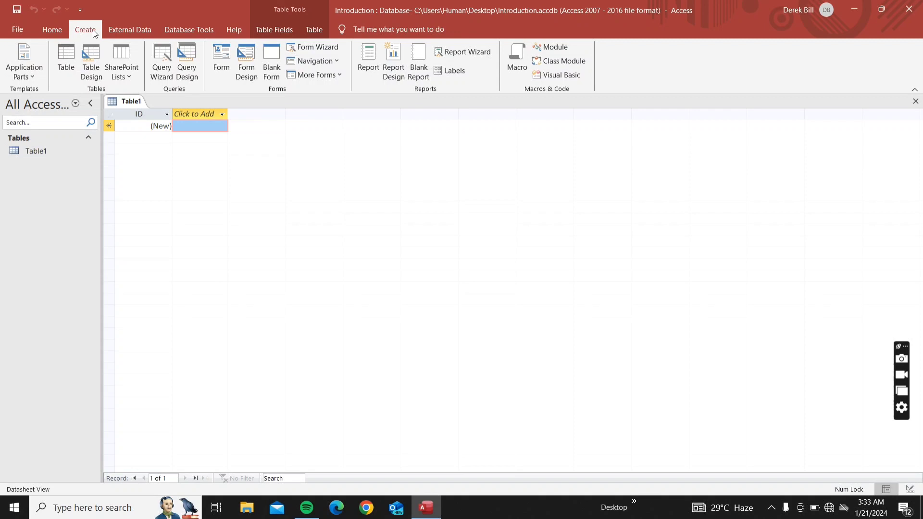
Look over the External Data commands, then switch to the Database Tools tab
{"action": "left_click", "coordinate": [125, 22]}
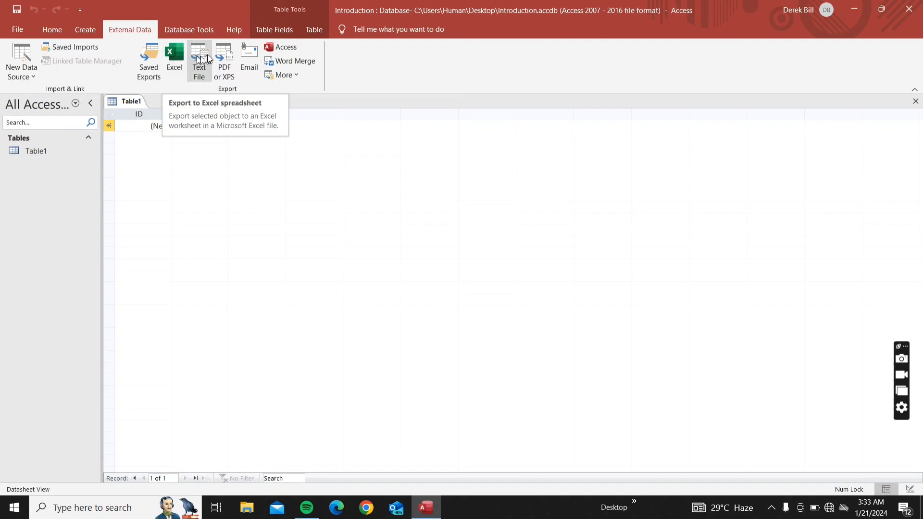
{"action": "left_click", "coordinate": [191, 30]}
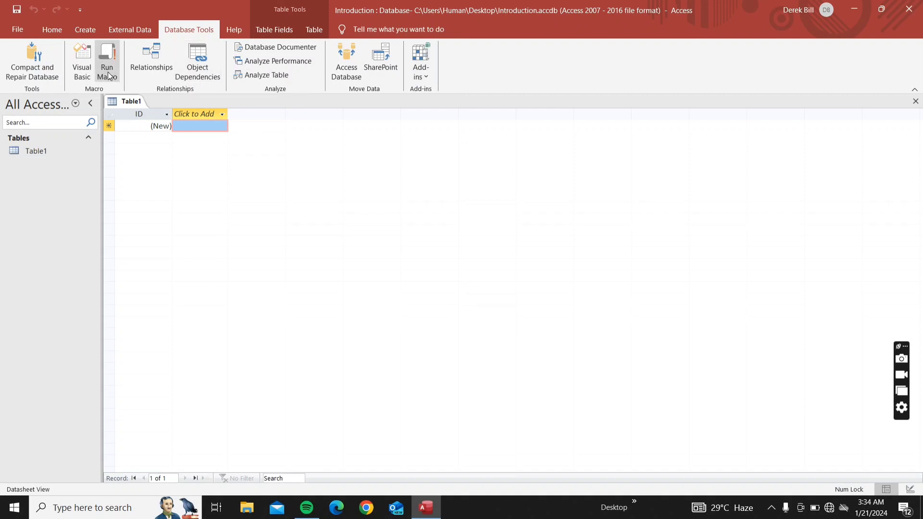
Browse the Table Fields, Table and Home tabs, ending on the Create tab
{"action": "left_click", "coordinate": [258, 29]}
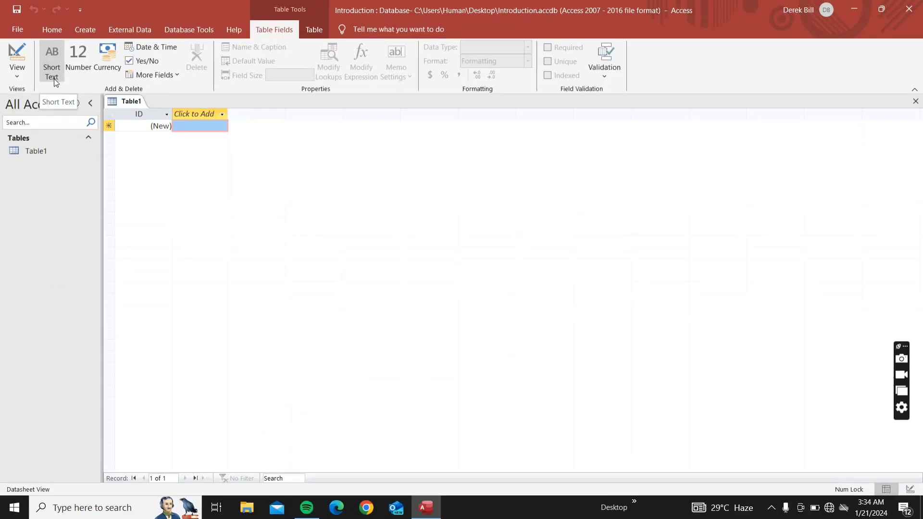
{"action": "left_click", "coordinate": [312, 29]}
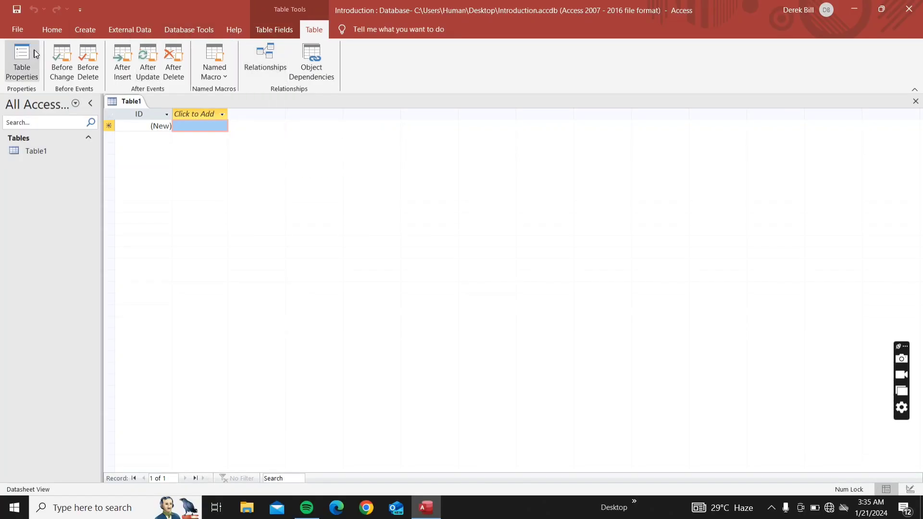
{"action": "left_click", "coordinate": [52, 29]}
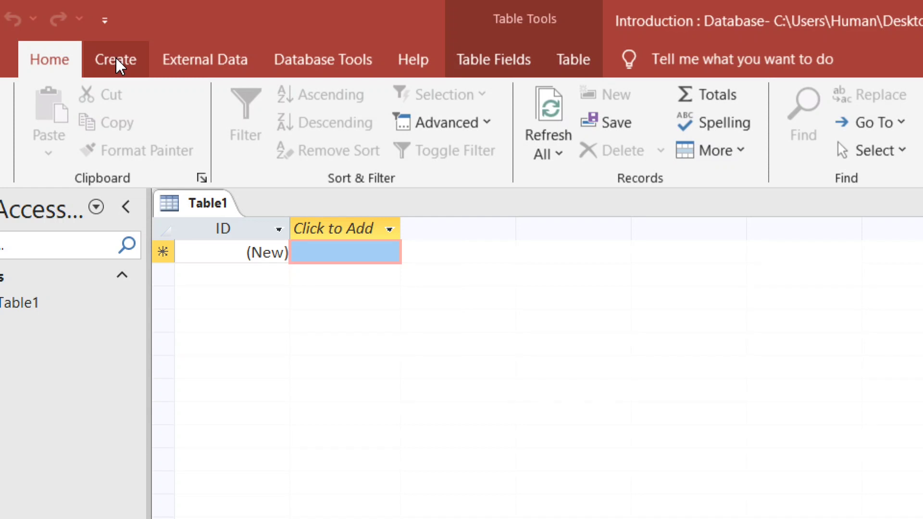
{"action": "left_click", "coordinate": [116, 58]}
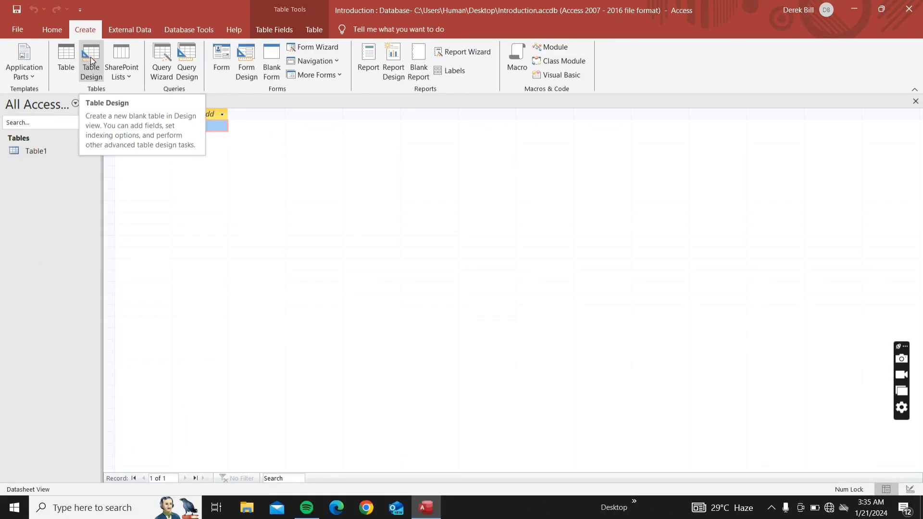
Start a new Table2 with Table Design and close Table1
{"action": "left_click", "coordinate": [91, 59]}
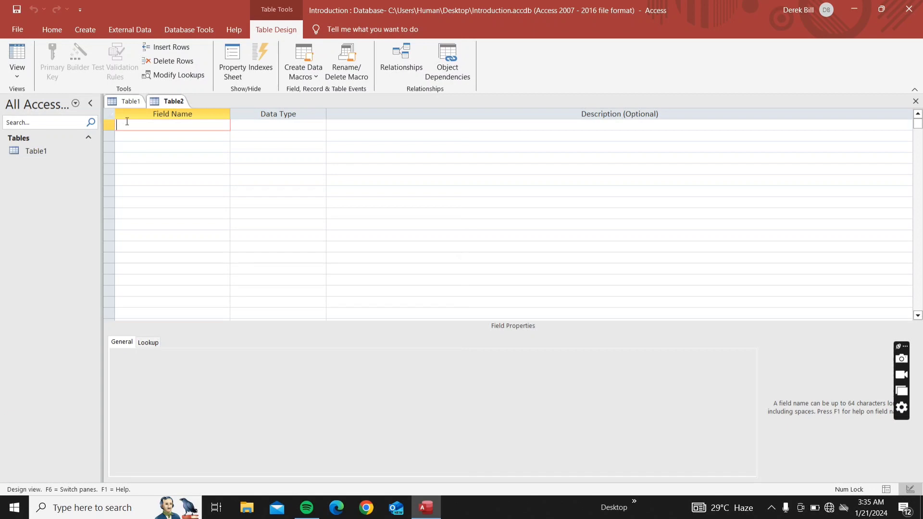
{"action": "right_click", "coordinate": [122, 103]}
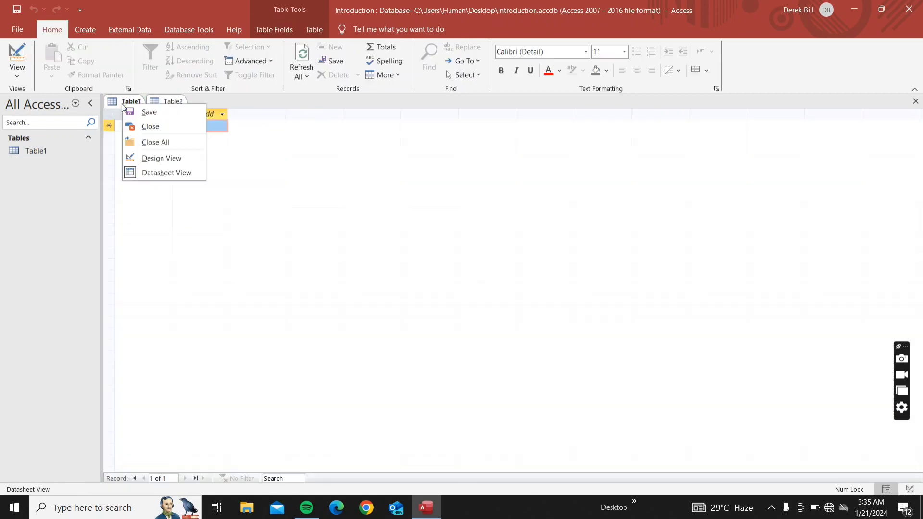
{"action": "left_click", "coordinate": [139, 128]}
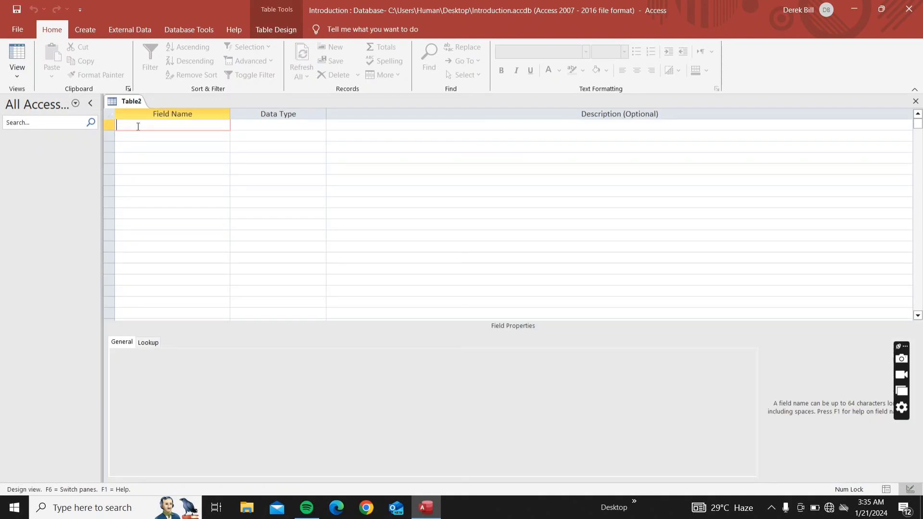
Show the View list offering Datasheet View and Design View for Table2
{"action": "left_click", "coordinate": [18, 76]}
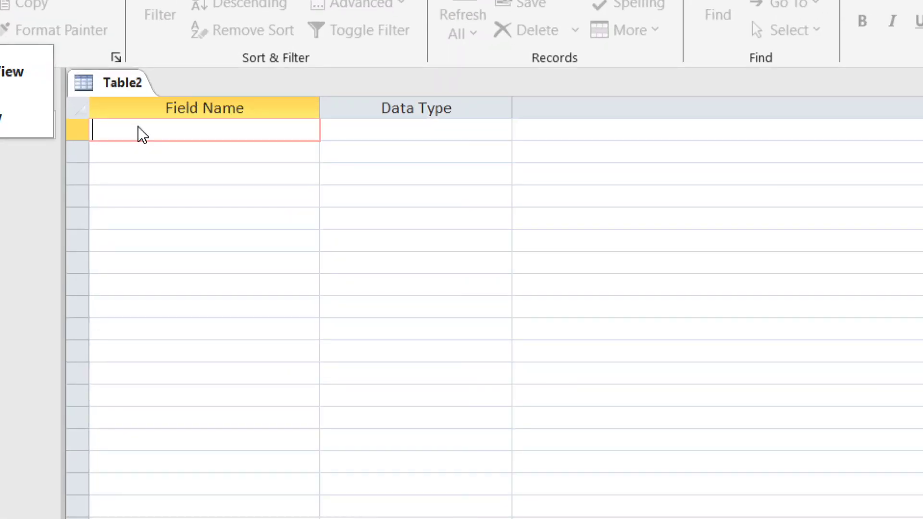
Enter CustomerID as Table2's first field and set its data type to AutoNumber
{"action": "left_click", "coordinate": [140, 124]}
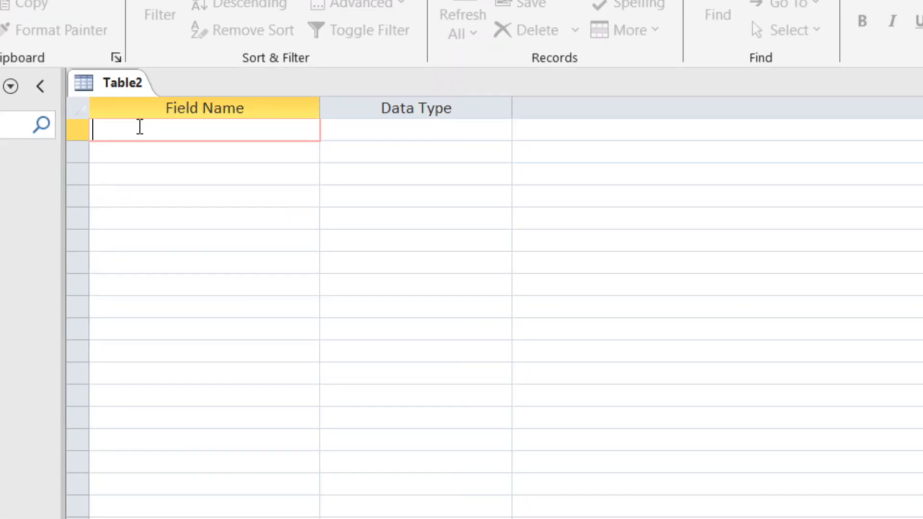
{"action": "type", "text": "Customer"}
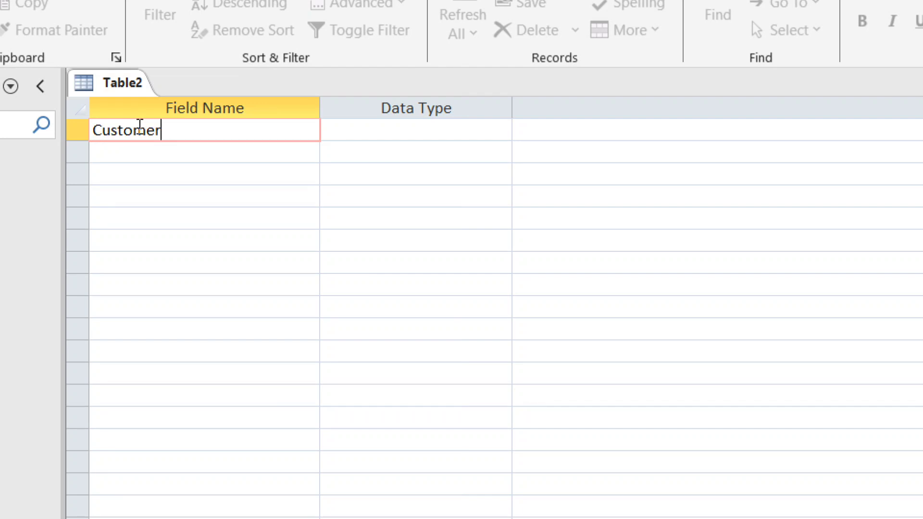
{"action": "type", "text": "ID"}
{"action": "key", "text": "Tab"}
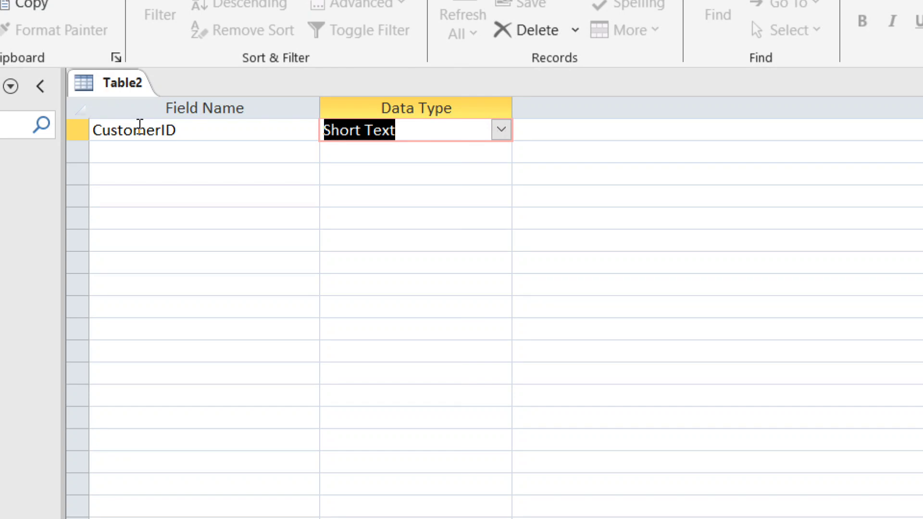
{"action": "type", "text": "autoNumber"}
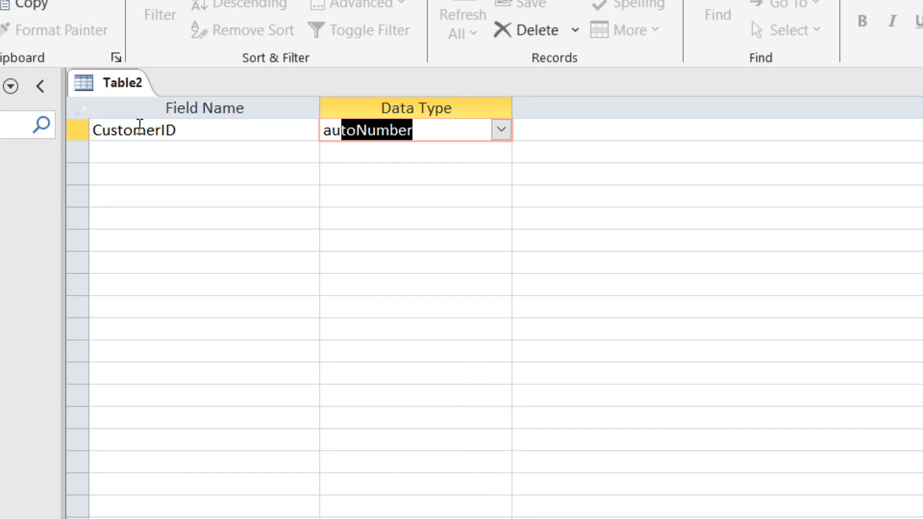
{"action": "key", "text": "Tab"}
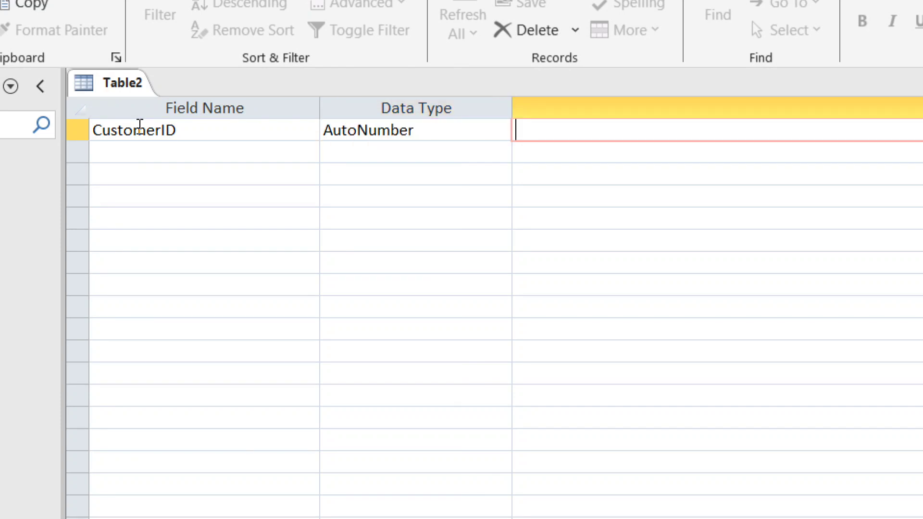
{"action": "key", "text": "Tab"}
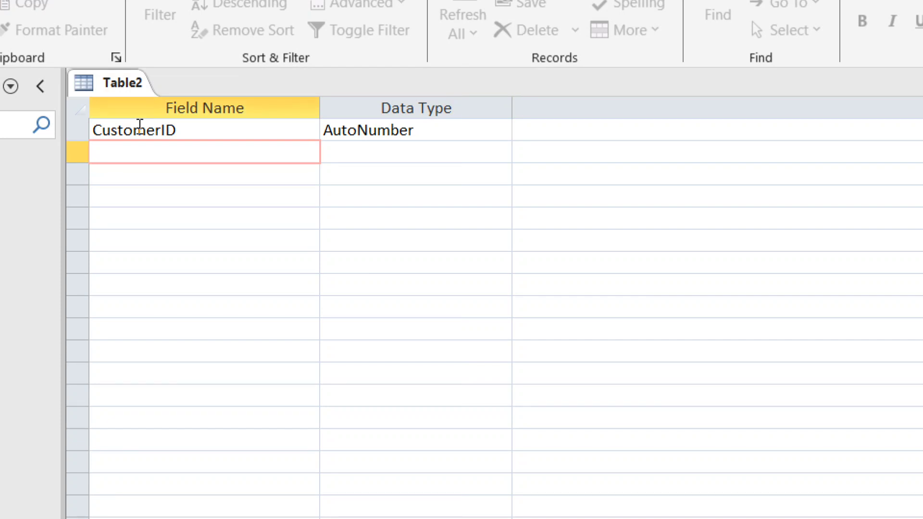
Name the second field Customer Name, keeping the Short Text type with Field Size 255
{"action": "type", "text": "Customer Name"}
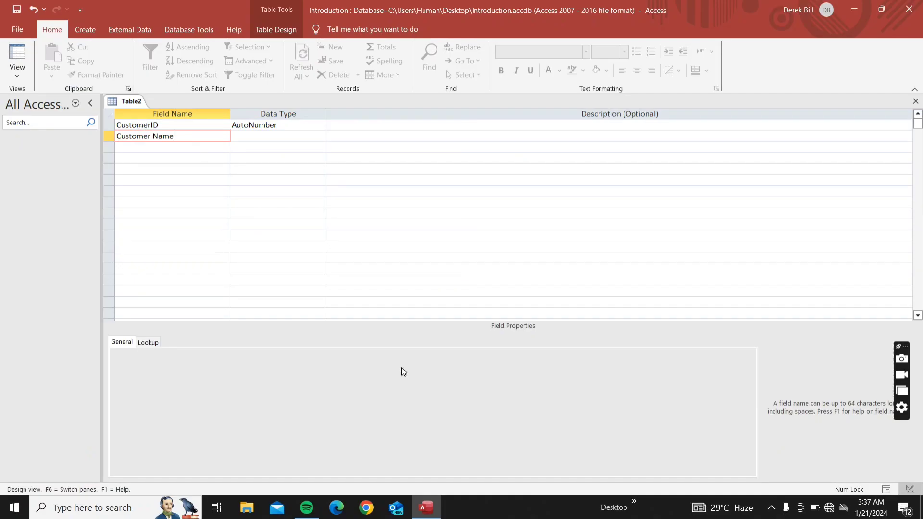
{"action": "key", "text": "Tab"}
{"action": "left_click", "coordinate": [771, 508]}
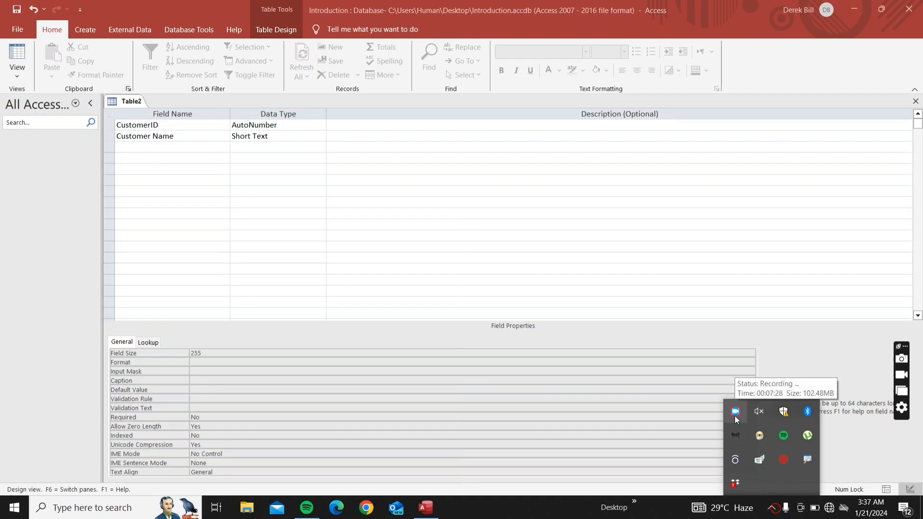
{"action": "left_click", "coordinate": [274, 137]}
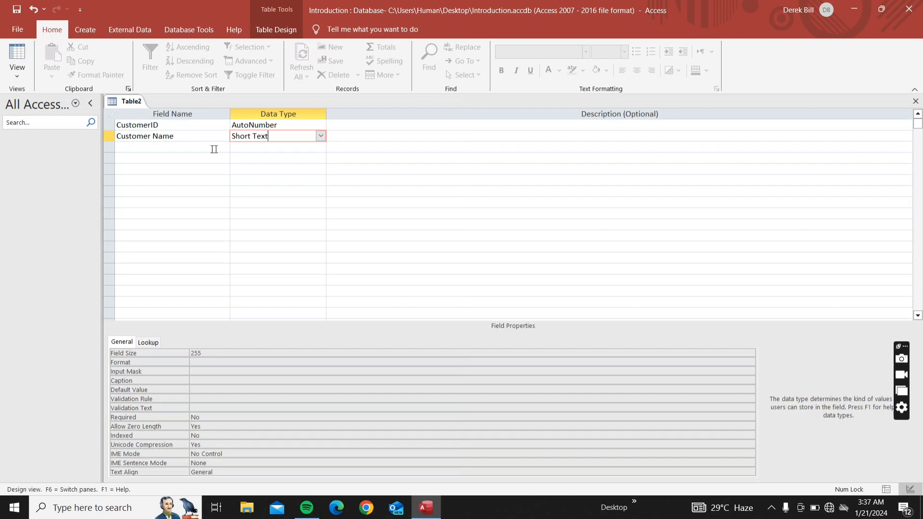
{"action": "left_click", "coordinate": [183, 145]}
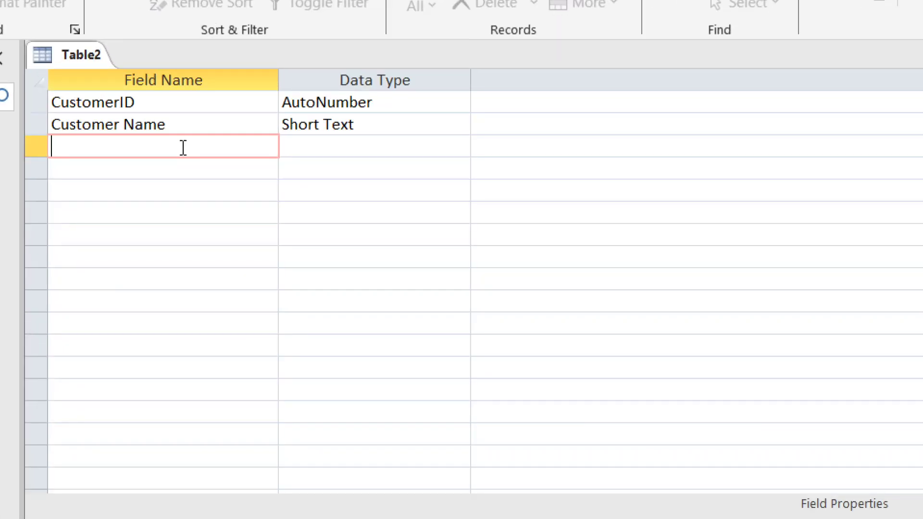
Enter Customer Address and Customer Phone number as the third and fourth fields, both Short Text
{"action": "type", "text": "Customer"}
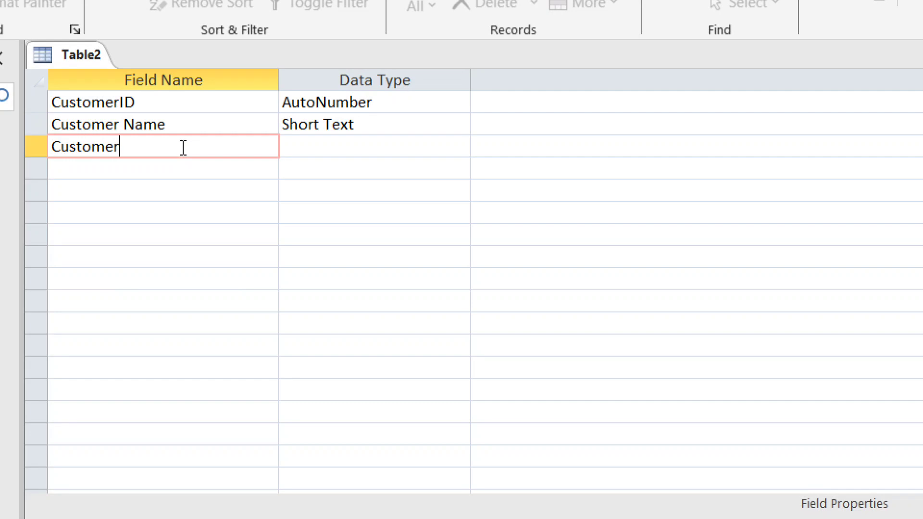
{"action": "type", "text": " Address"}
{"action": "key", "text": "Tab"}
{"action": "key", "text": "Tab"}
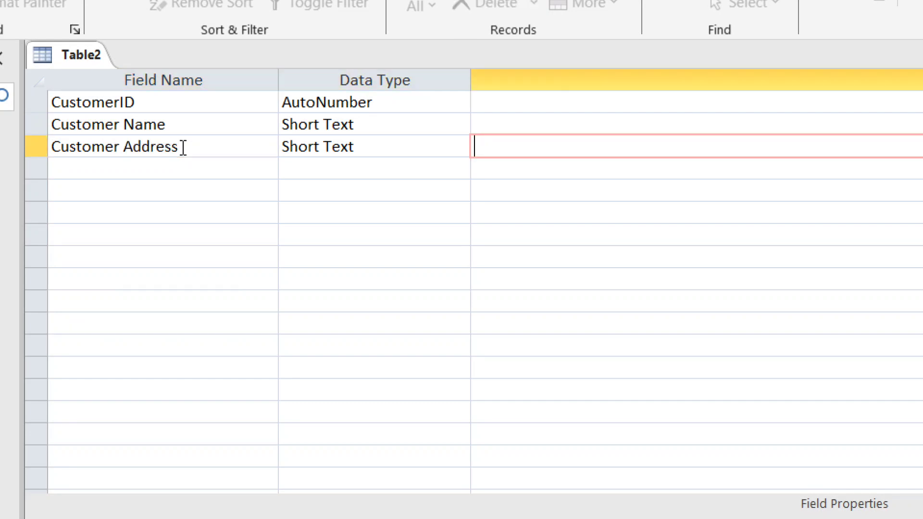
{"action": "key", "text": "Tab"}
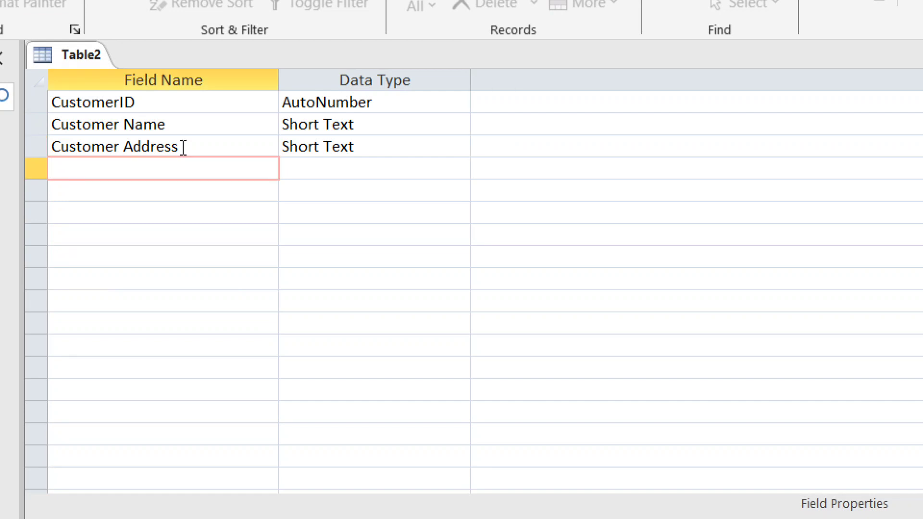
{"action": "type", "text": "Customer"}
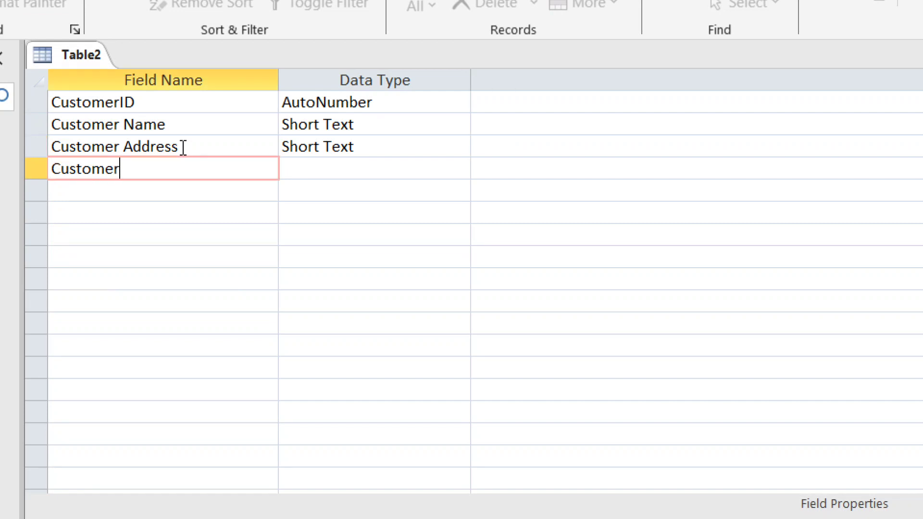
{"action": "type", "text": " Phone number"}
{"action": "key", "text": "Tab"}
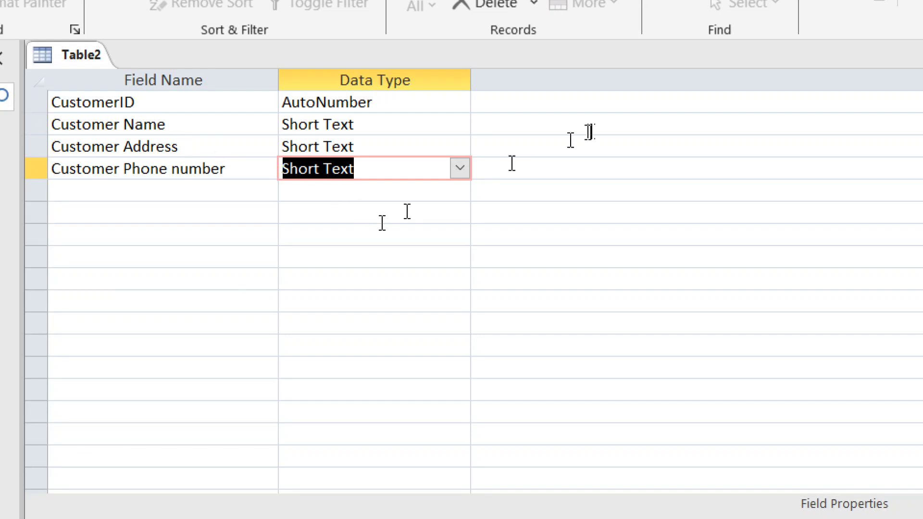
Change the Customer Phone number field's data type from Short Text to Number
{"action": "left_click", "coordinate": [457, 173]}
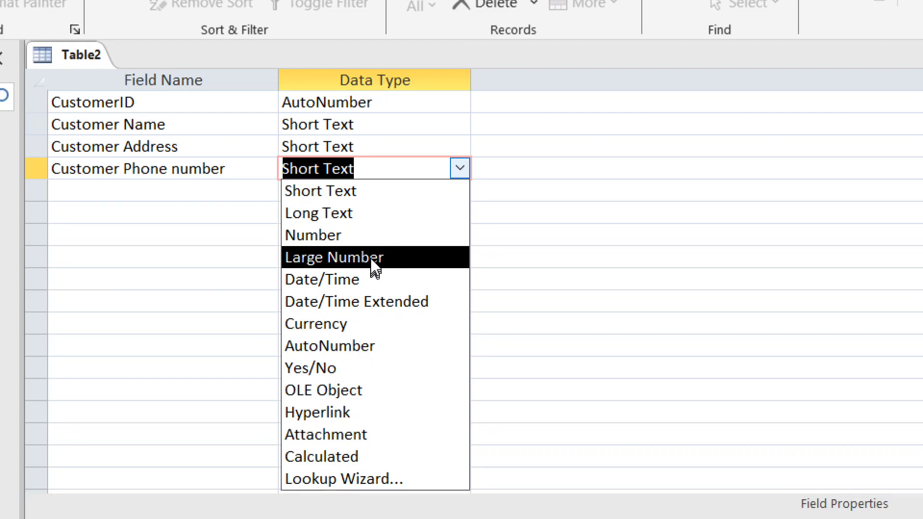
{"action": "left_click", "coordinate": [373, 240]}
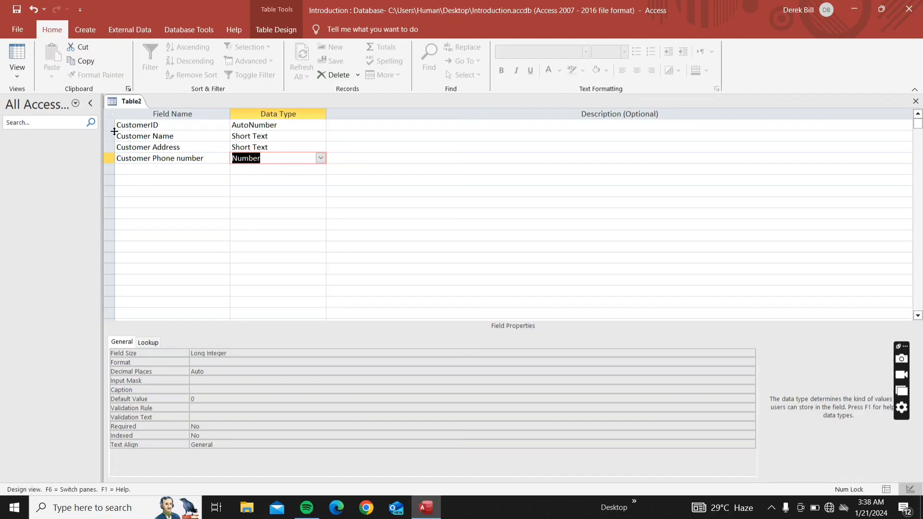
Save the table as 'Customer Table' and accept Access's offer to add a primary key
{"action": "right_click", "coordinate": [128, 102]}
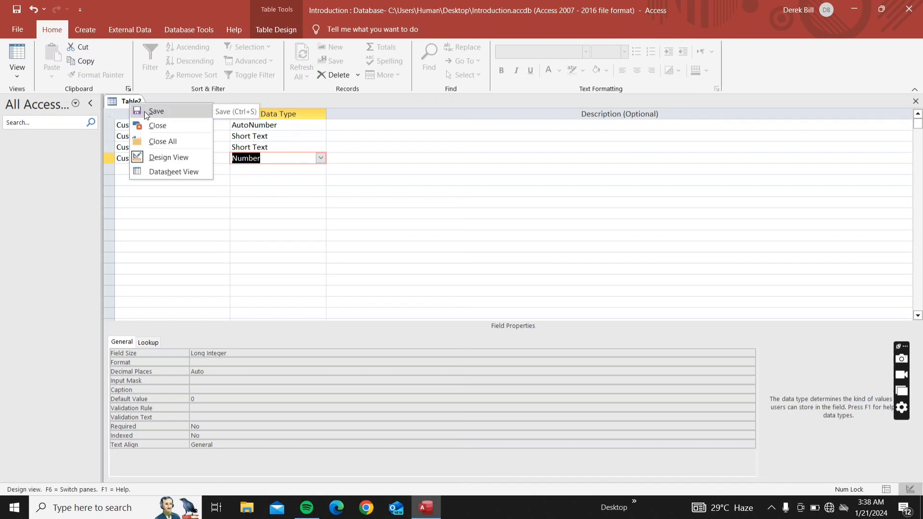
{"action": "left_click", "coordinate": [147, 113]}
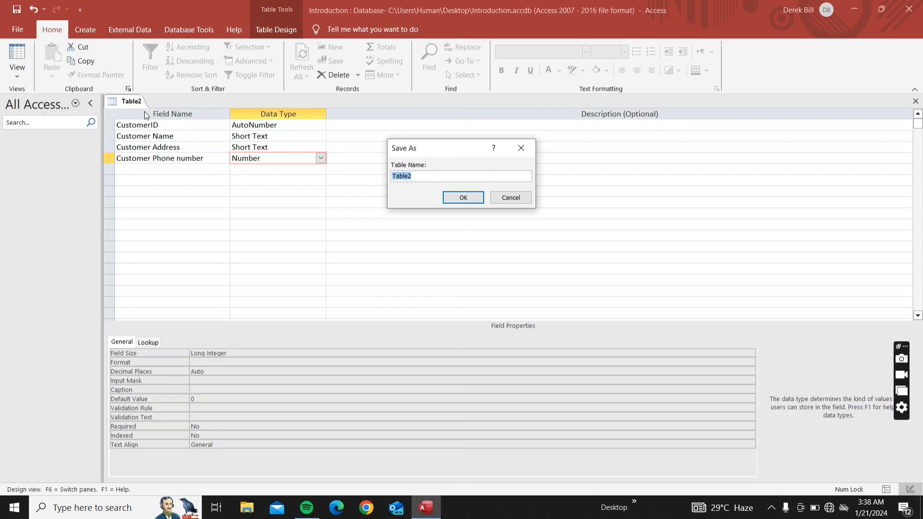
{"action": "key", "text": "BackSpace"}
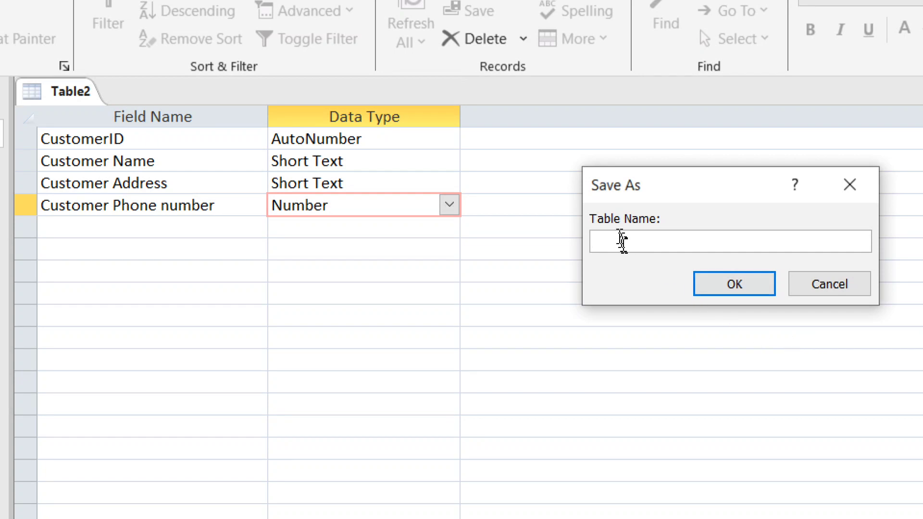
{"action": "type", "text": "Customer Table"}
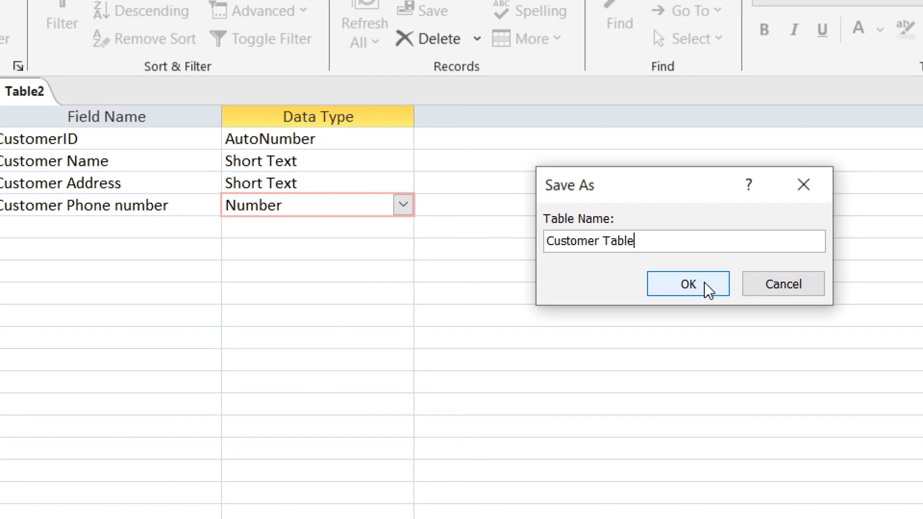
{"action": "left_click", "coordinate": [688, 284]}
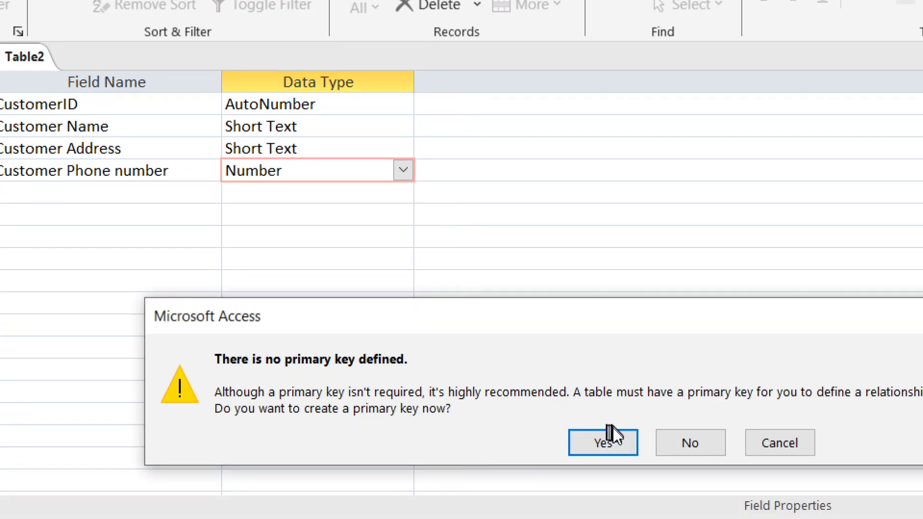
{"action": "left_click", "coordinate": [613, 440]}
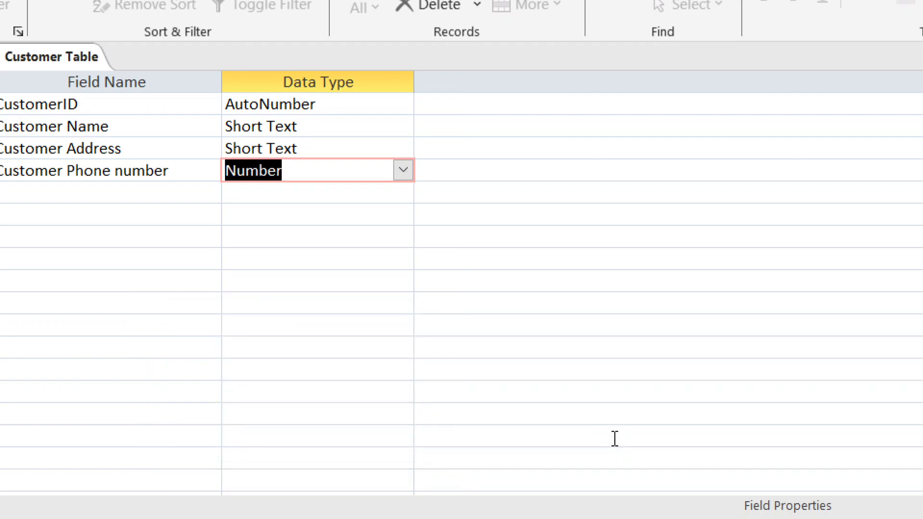
Switch Customer Table to Datasheet View to show its four columns and new-record row
{"action": "key", "text": "shift+Tab"}
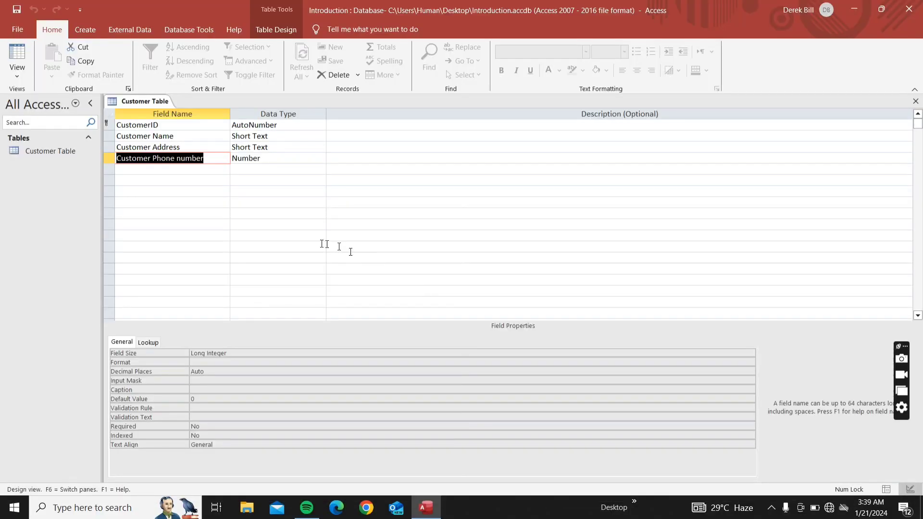
{"action": "left_click", "coordinate": [18, 77]}
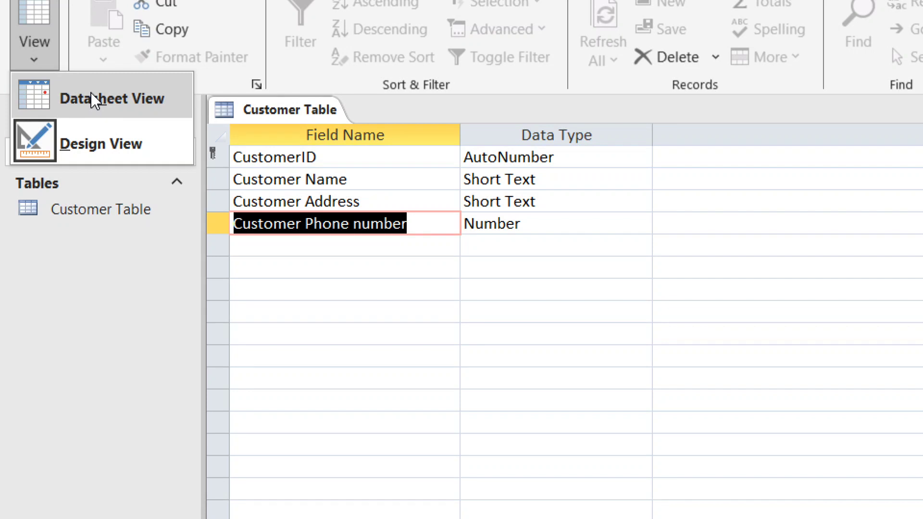
{"action": "left_click", "coordinate": [91, 92]}
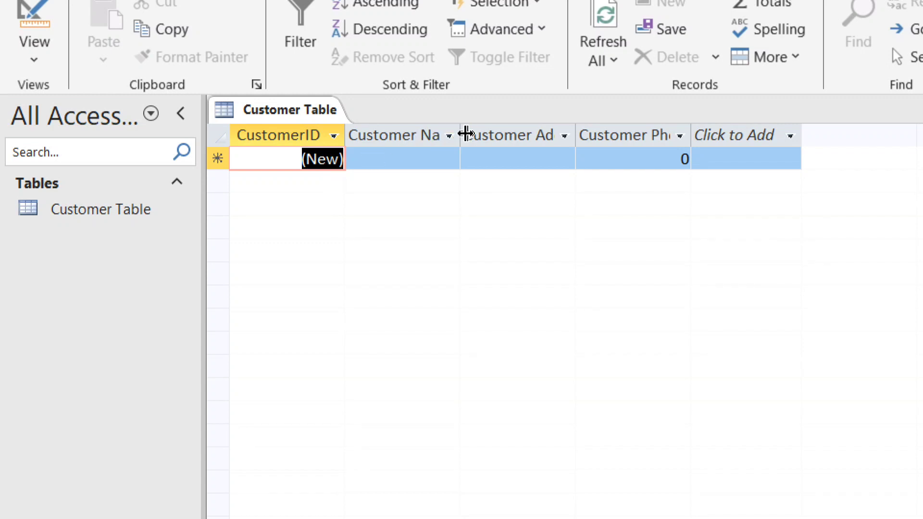
Auto-fit the Customer Name, Customer Address and Customer Phone number columns to their headings
{"action": "double_click", "coordinate": [465, 134]}
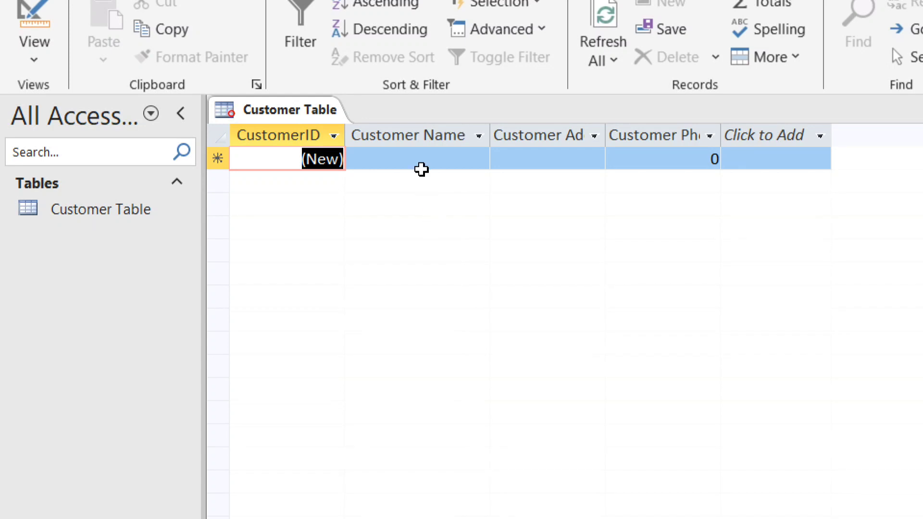
{"action": "double_click", "coordinate": [606, 135]}
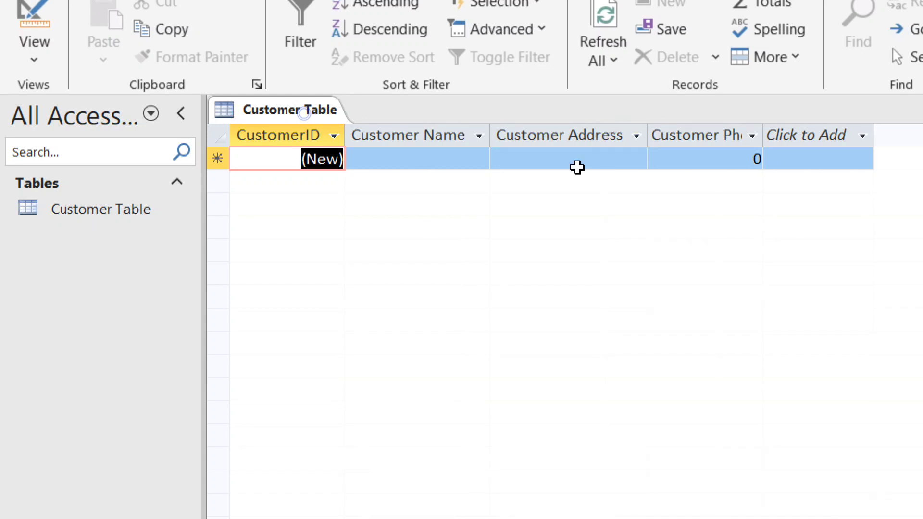
{"action": "left_click", "coordinate": [752, 136]}
{"action": "left_click", "coordinate": [763, 134]}
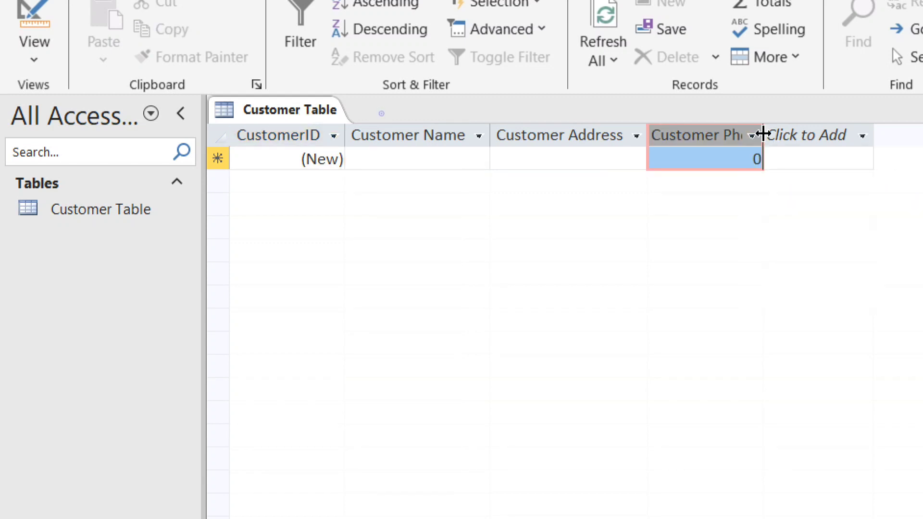
{"action": "double_click", "coordinate": [763, 134]}
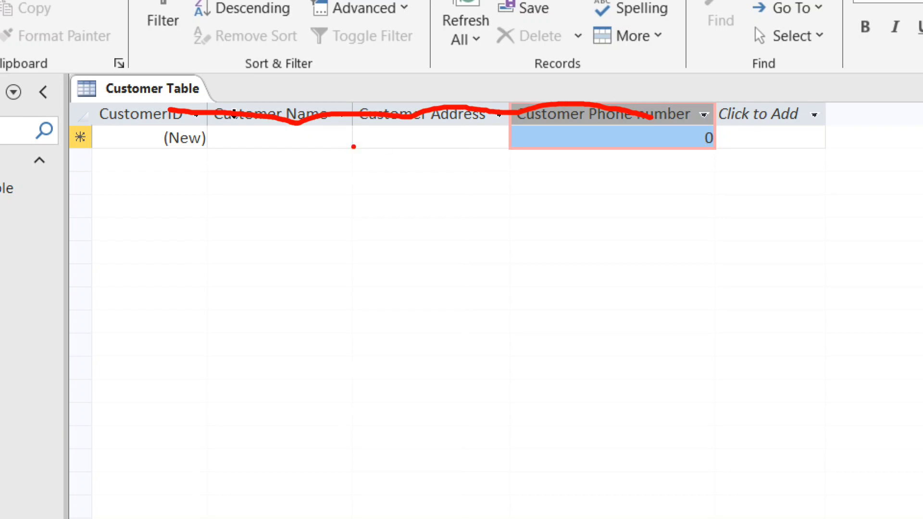
{"action": "left_click_drag", "start_coordinate": [313, 144], "coordinate": [538, 134]}
{"action": "key", "text": "Escape"}
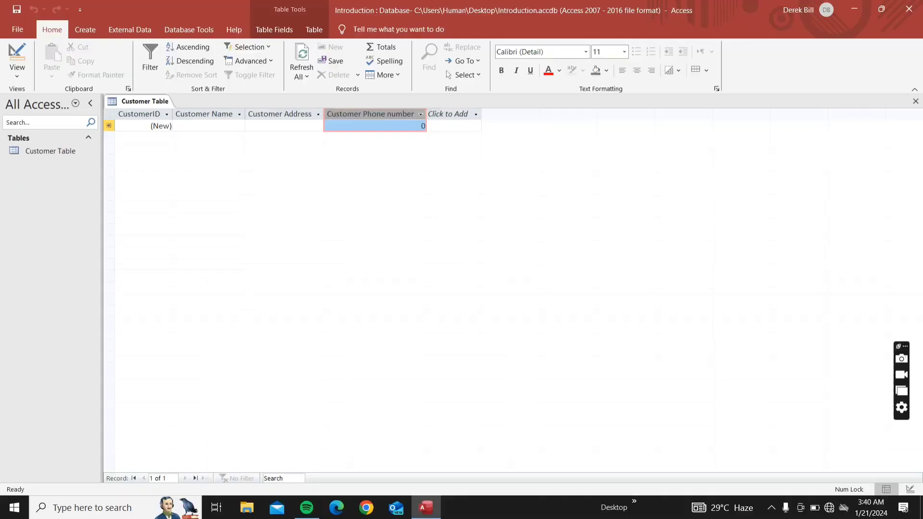
{"action": "key", "text": "ctrl+1"}
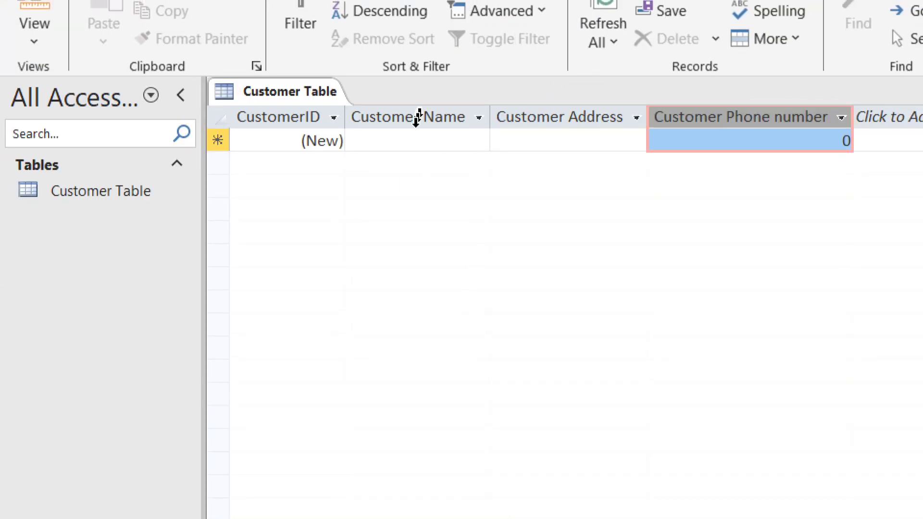
Enter the first customer record's name, address and phone number
{"action": "left_click", "coordinate": [415, 140]}
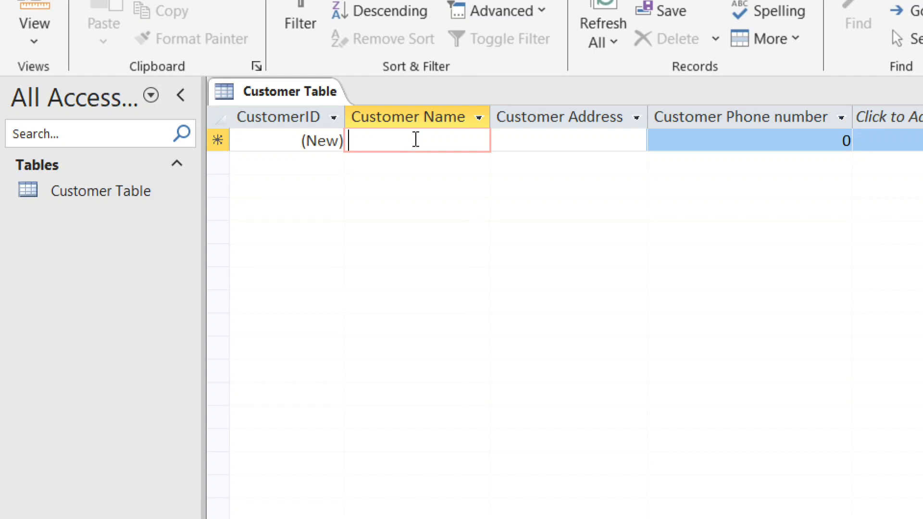
{"action": "type", "text": "Derek"}
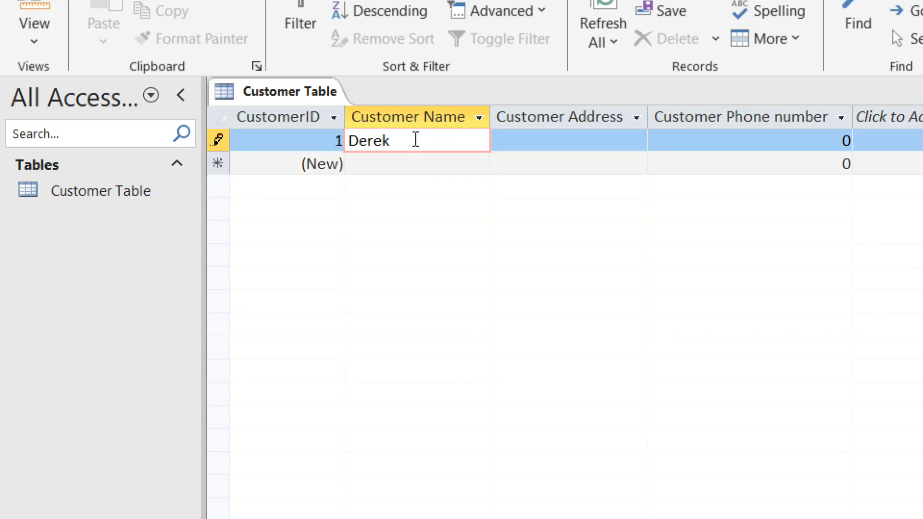
{"action": "key", "text": "Tab"}
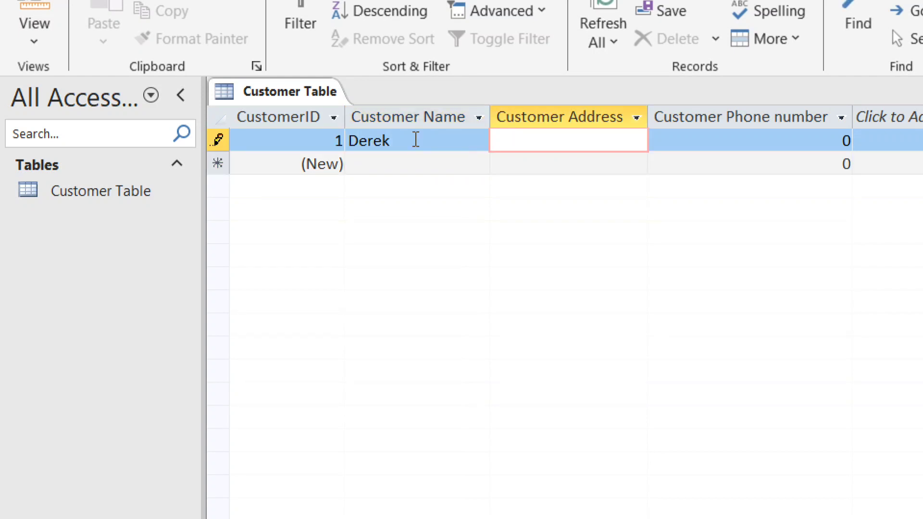
{"action": "type", "text": "Ghana"}
{"action": "key", "text": "Tab"}
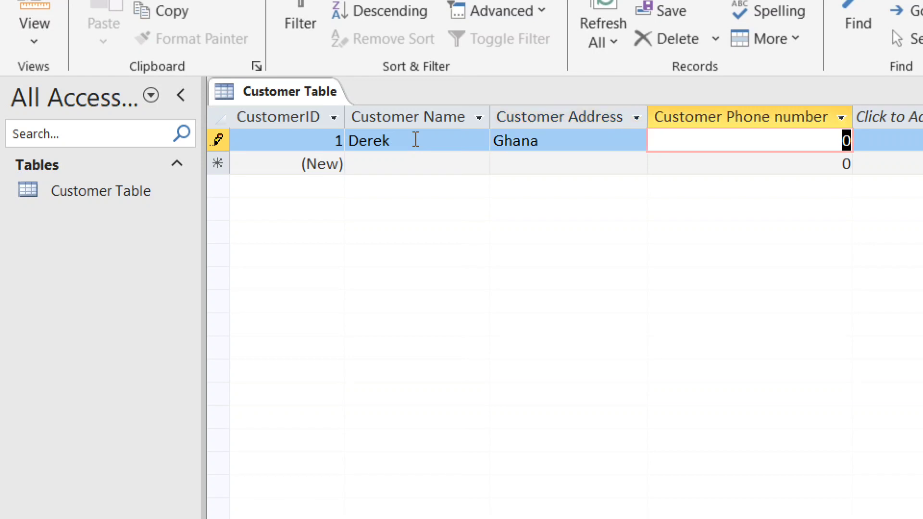
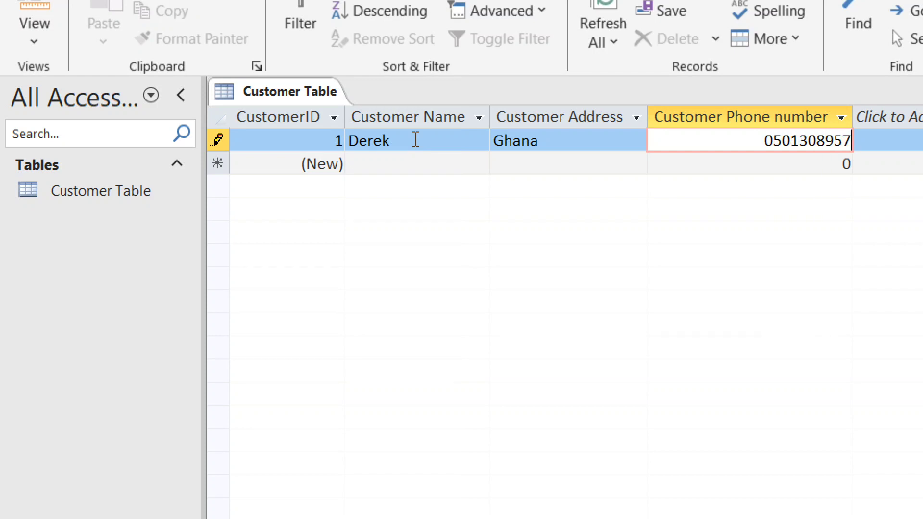
{"action": "key", "text": "Tab"}
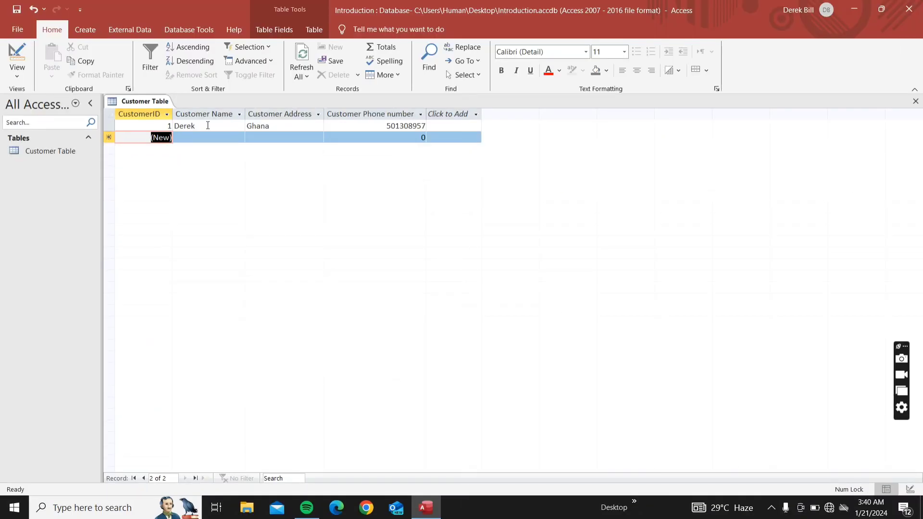
Clear the first record's phone number and retype it starting with a leading zero
{"action": "left_click", "coordinate": [347, 126]}
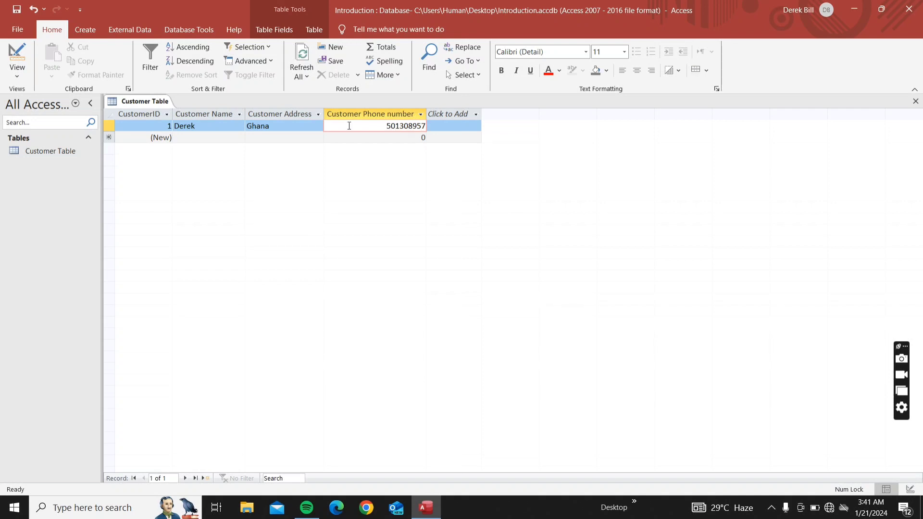
{"action": "key", "text": "BackSpace"}
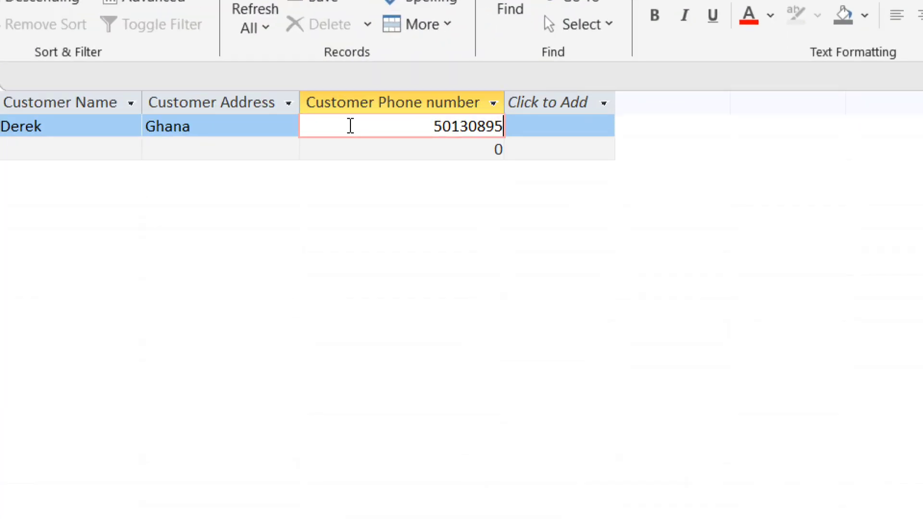
{"action": "key", "text": "BackSpace"}
{"action": "key", "text": "BackSpace"}
{"action": "key", "text": "BackSpace"}
{"action": "key", "text": "BackSpace"}
{"action": "key", "text": "BackSpace"}
{"action": "key", "text": "BackSpace"}
{"action": "key", "text": "BackSpace"}
{"action": "key", "text": "BackSpace"}
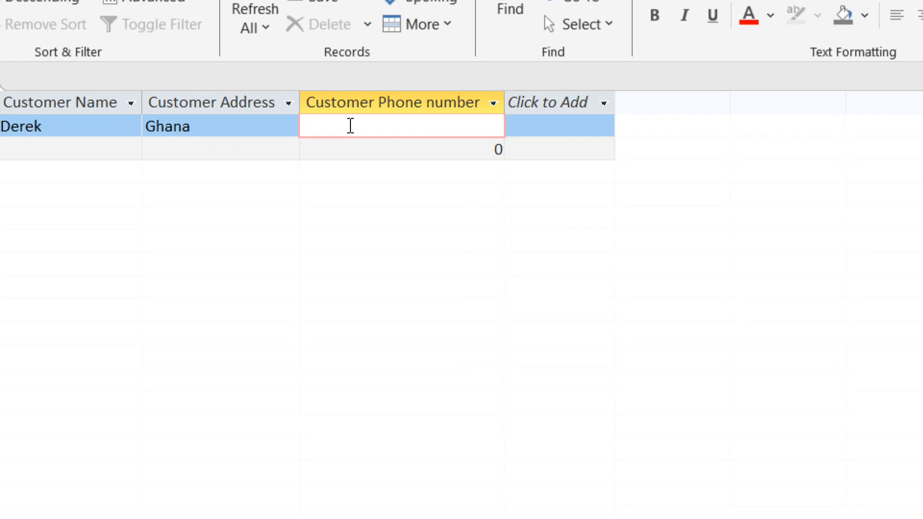
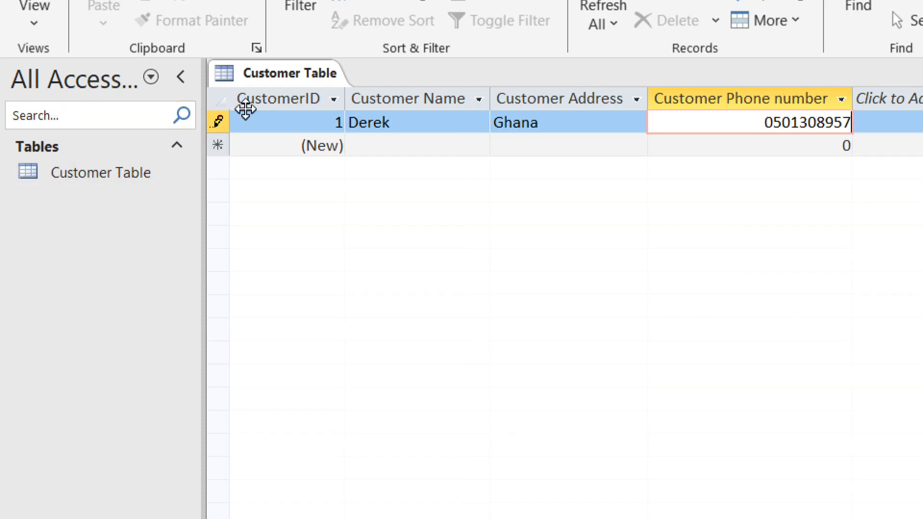
Dismiss the invalid-value error and save the phone number without its leading zero
{"action": "left_click", "coordinate": [276, 150]}
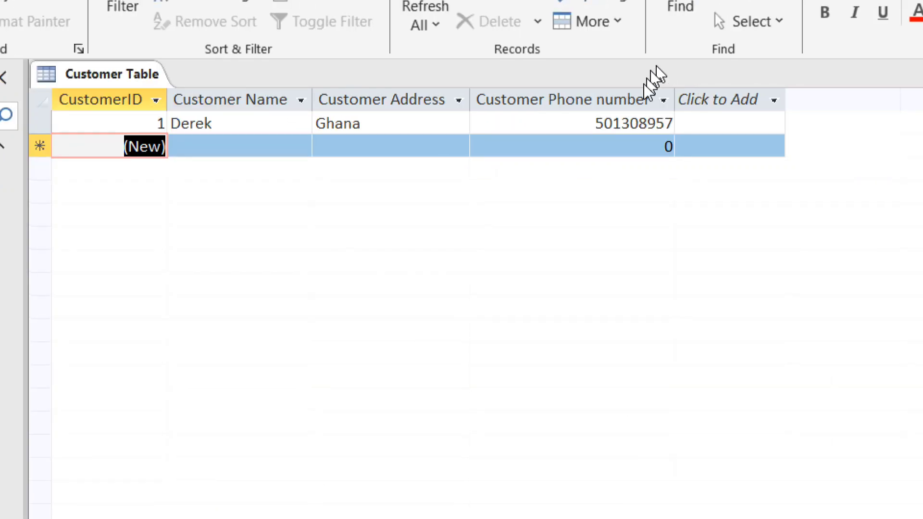
{"action": "left_click", "coordinate": [613, 124]}
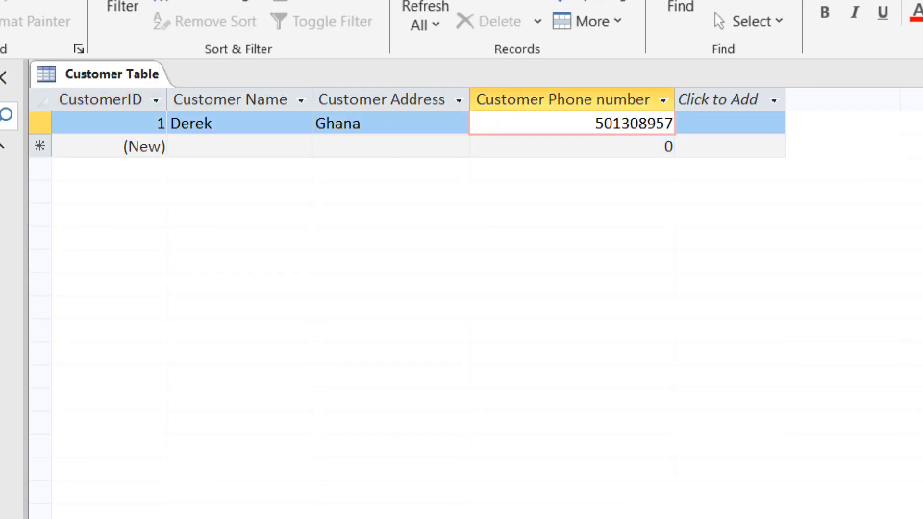
{"action": "type", "text": "0"}
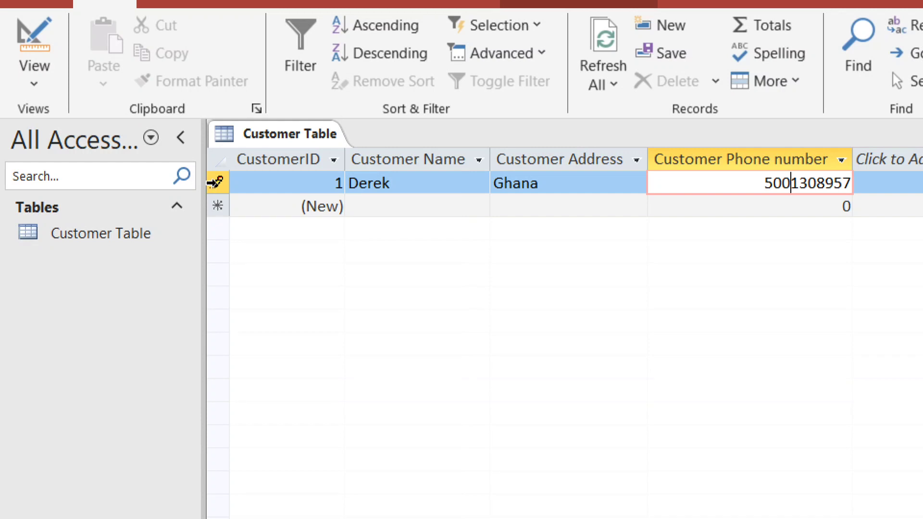
{"action": "left_click", "coordinate": [214, 182]}
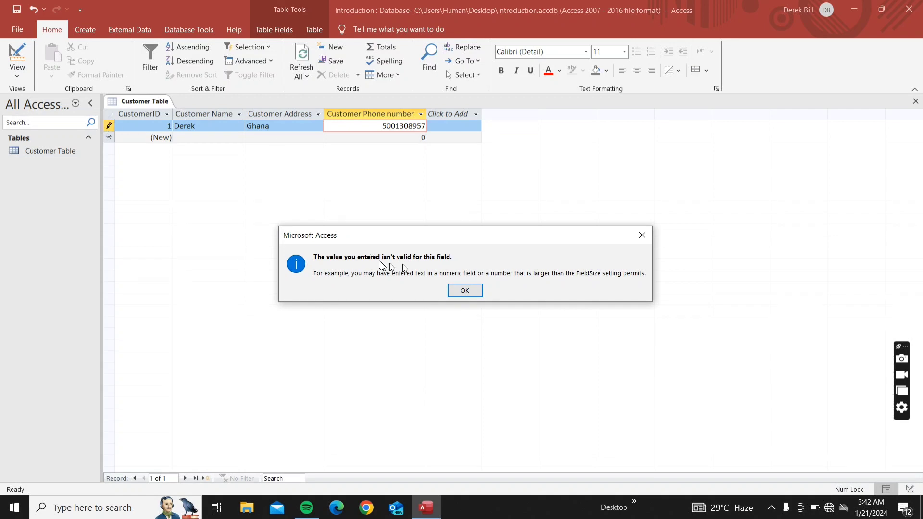
{"action": "left_click", "coordinate": [460, 289]}
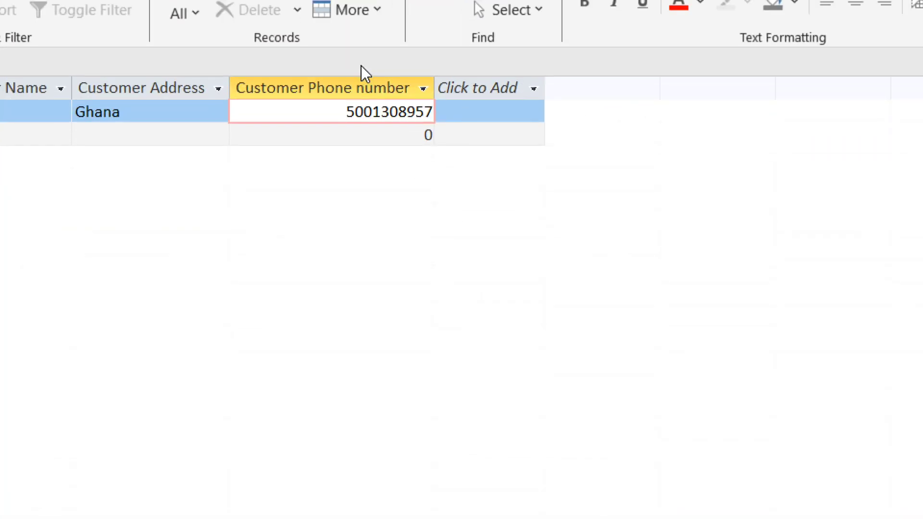
{"action": "key", "text": "BackSpace"}
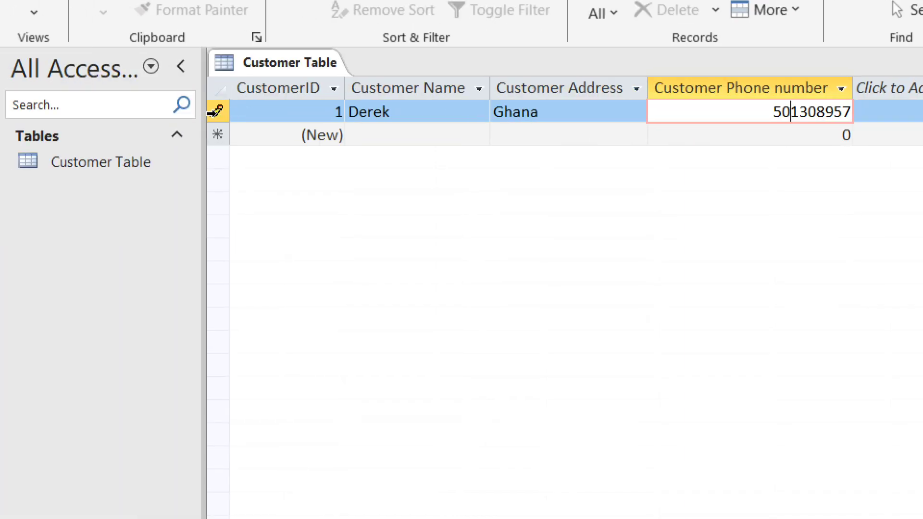
{"action": "left_click", "coordinate": [212, 113]}
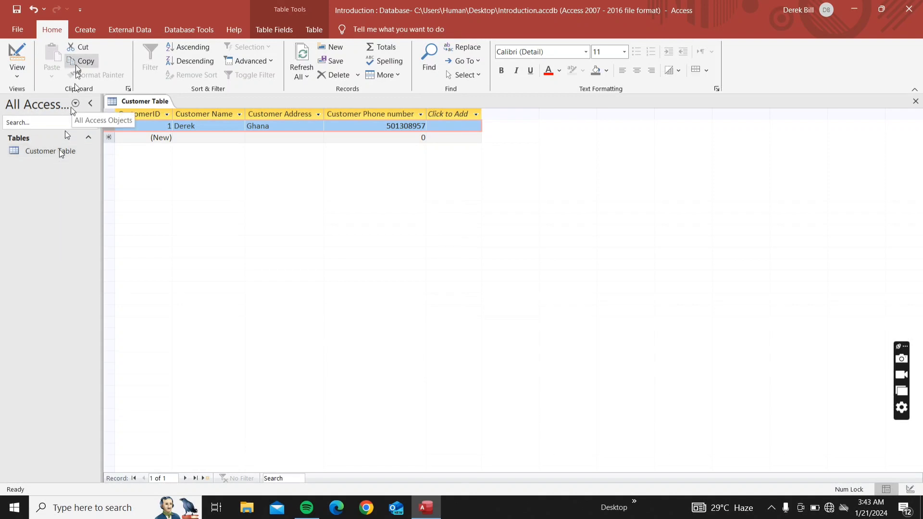
{"action": "left_click", "coordinate": [83, 33]}
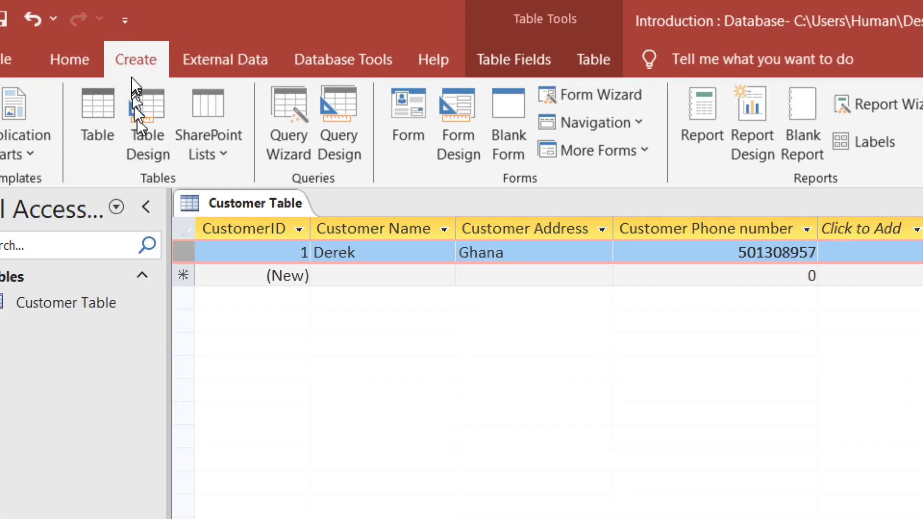
Start a new table design with TransactionID as an AutoNumber field
{"action": "left_click", "coordinate": [145, 123]}
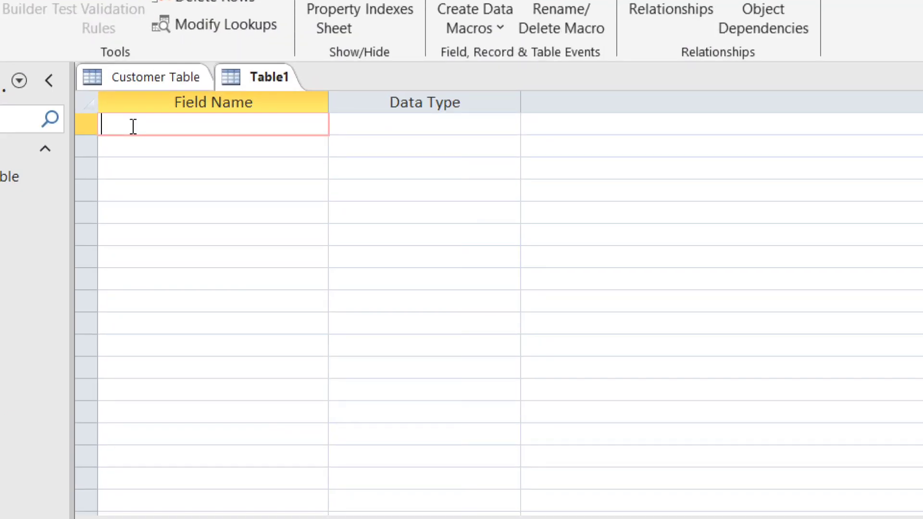
{"action": "type", "text": "TransactionID"}
{"action": "key", "text": "Tab"}
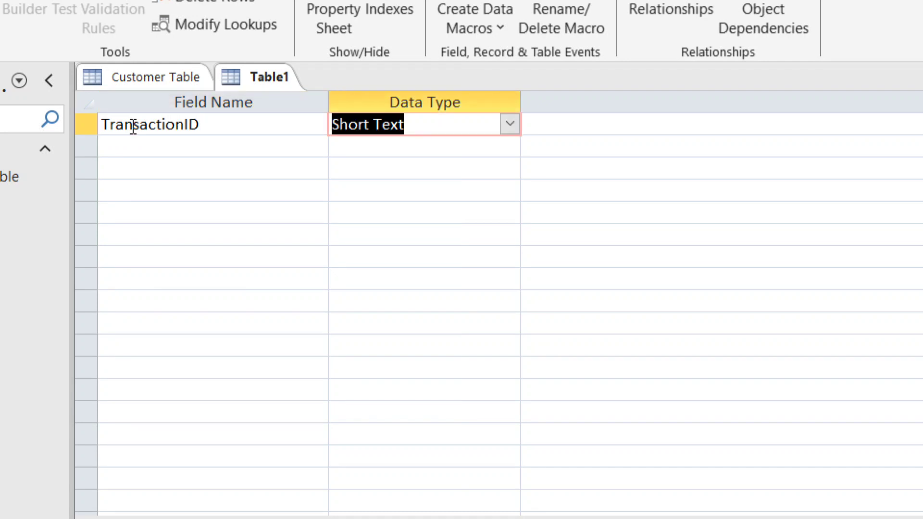
{"action": "type", "text": "autoNumber"}
{"action": "key", "text": "Tab"}
{"action": "key", "text": "Tab"}
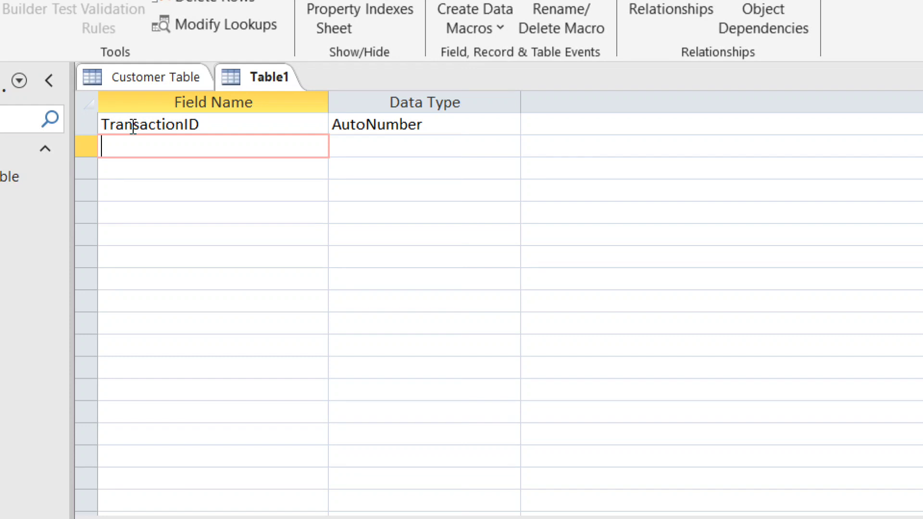
Add Product Name, Amount and Total Amount fields as Short Text
{"action": "type", "text": "Product Name"}
{"action": "key", "text": "Tab"}
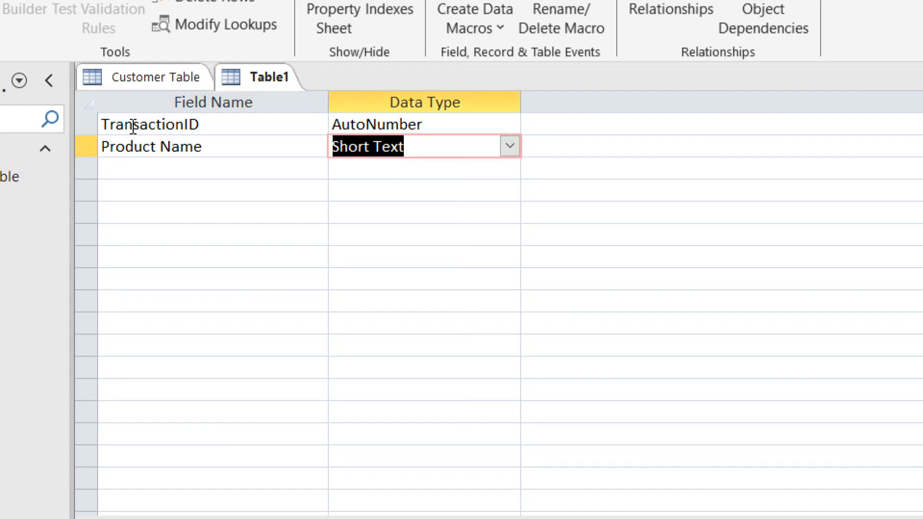
{"action": "key", "text": "Tab"}
{"action": "key", "text": "Tab"}
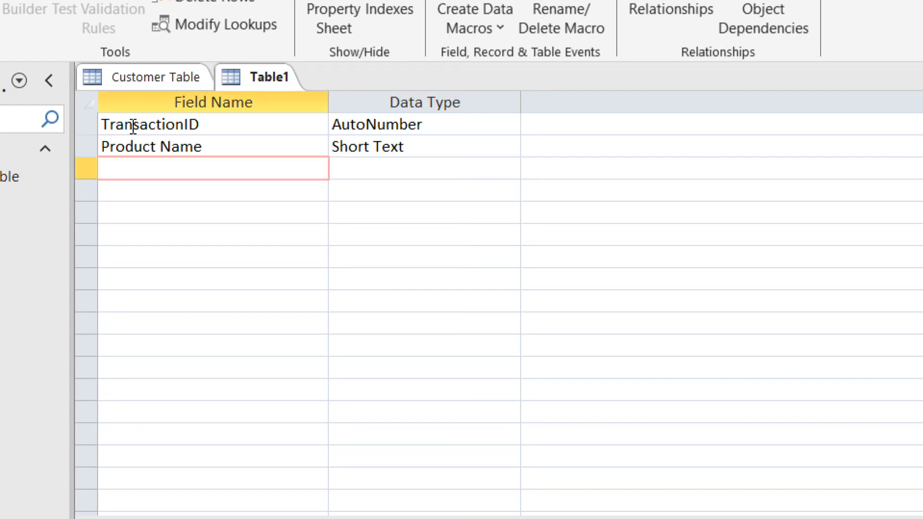
{"action": "type", "text": "Amount"}
{"action": "key", "text": "Tab"}
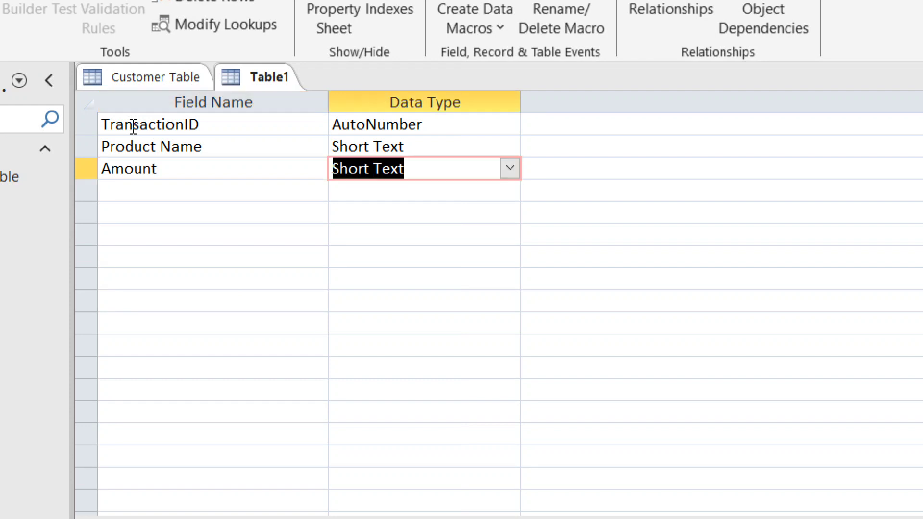
{"action": "key", "text": "Tab"}
{"action": "key", "text": "Tab"}
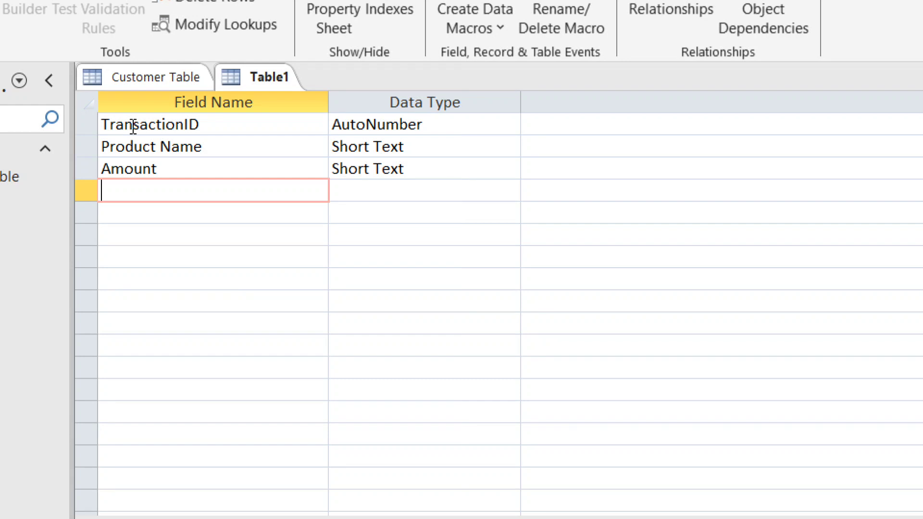
{"action": "type", "text": "Total Amount"}
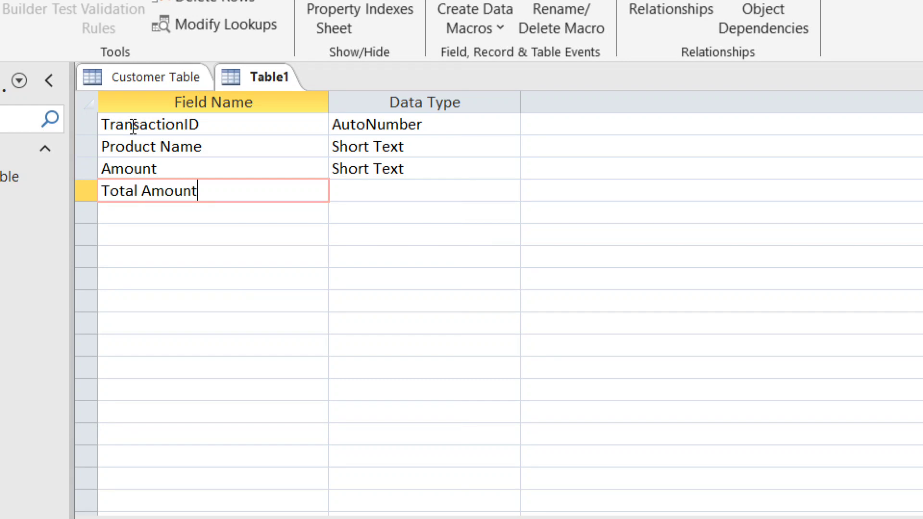
{"action": "key", "text": "Tab"}
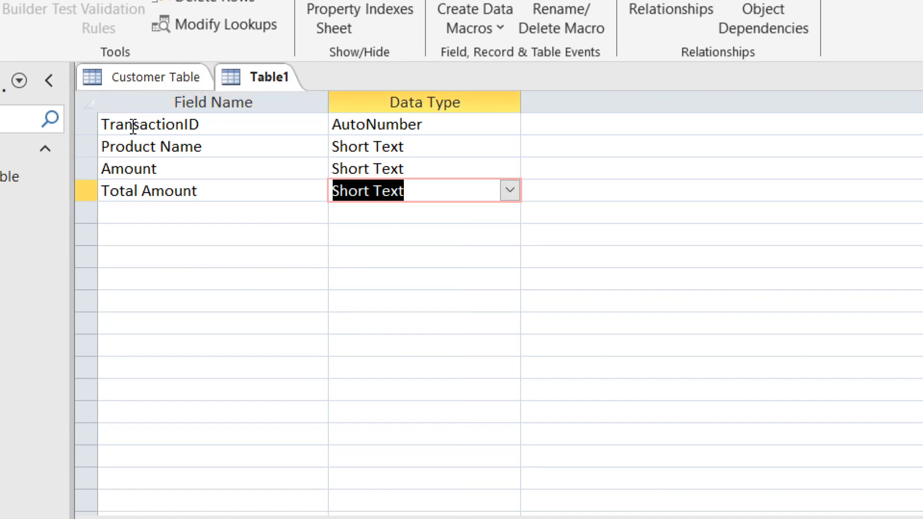
Make Amount a Currency field and delete the Total Amount row
{"action": "left_click", "coordinate": [448, 167]}
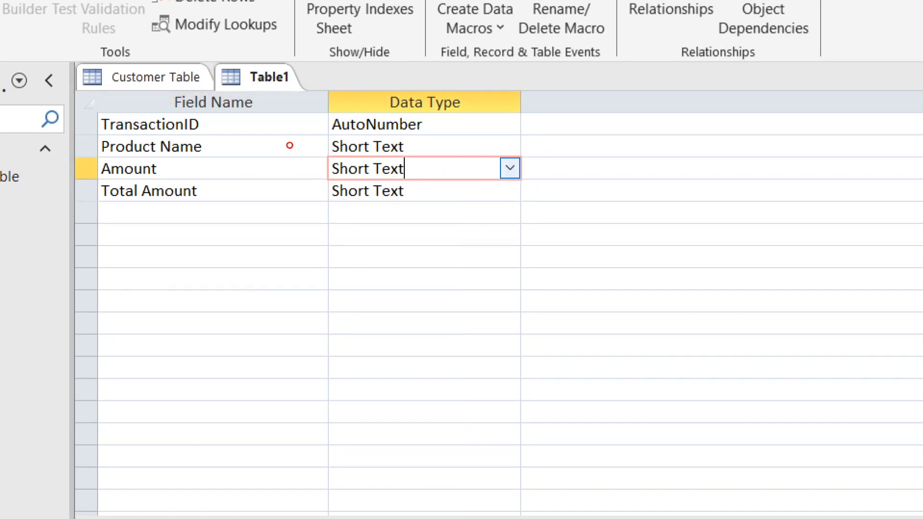
{"action": "left_click", "coordinate": [509, 168]}
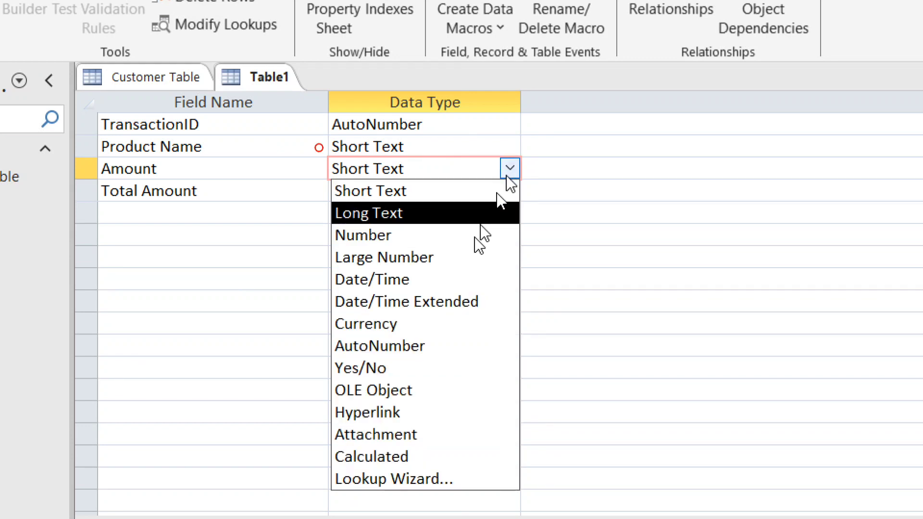
{"action": "left_click", "coordinate": [415, 323]}
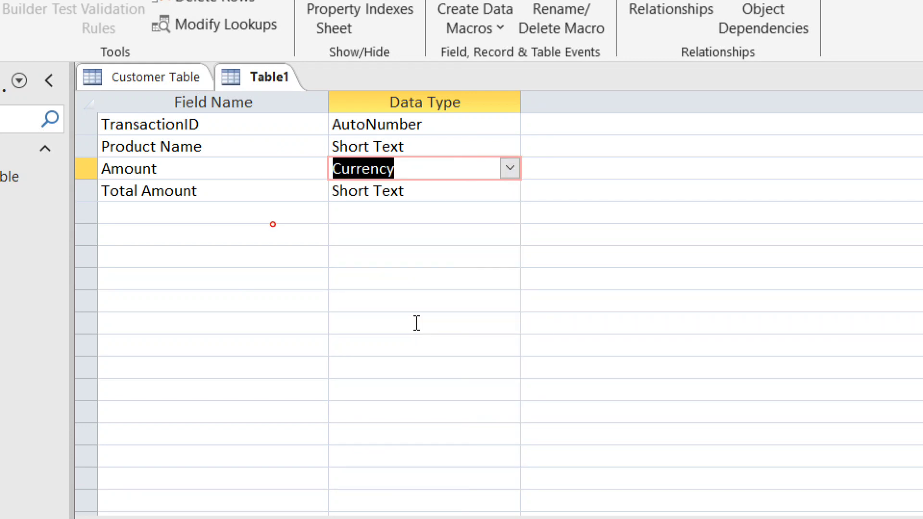
{"action": "left_click", "coordinate": [416, 190]}
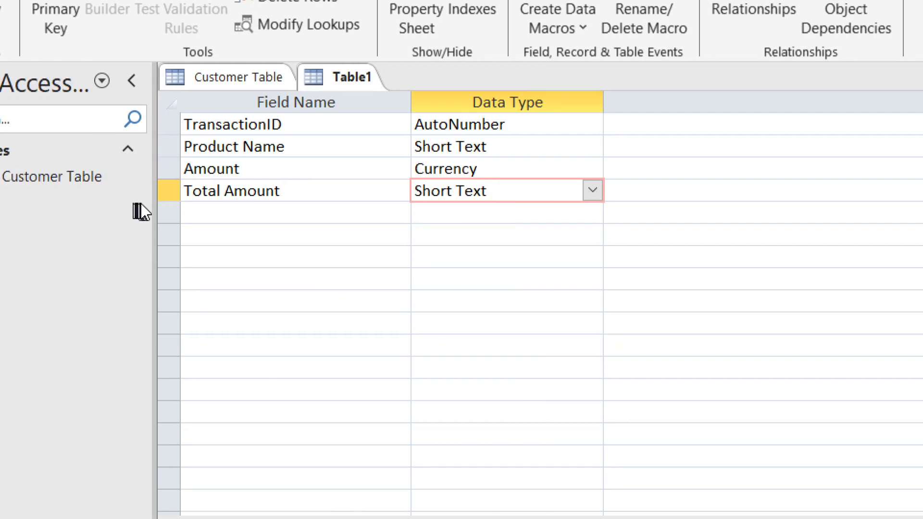
{"action": "left_click", "coordinate": [168, 191]}
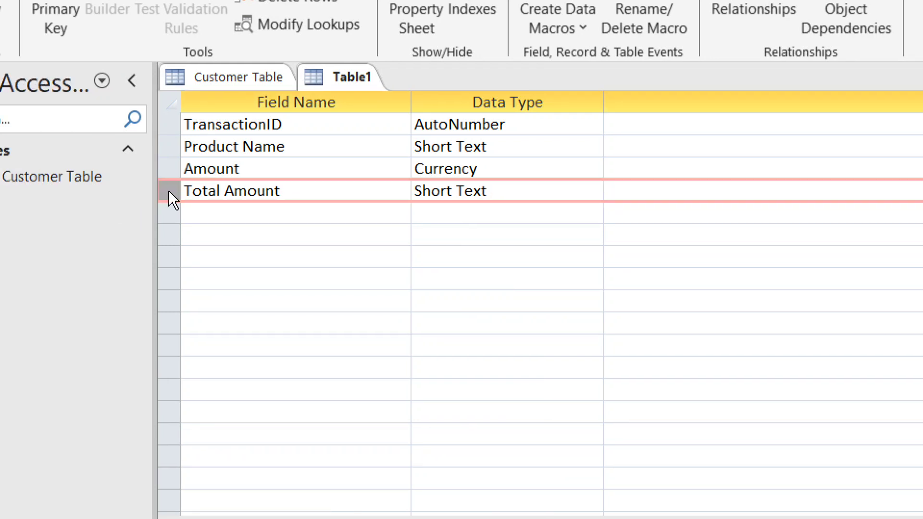
{"action": "key", "text": "Delete"}
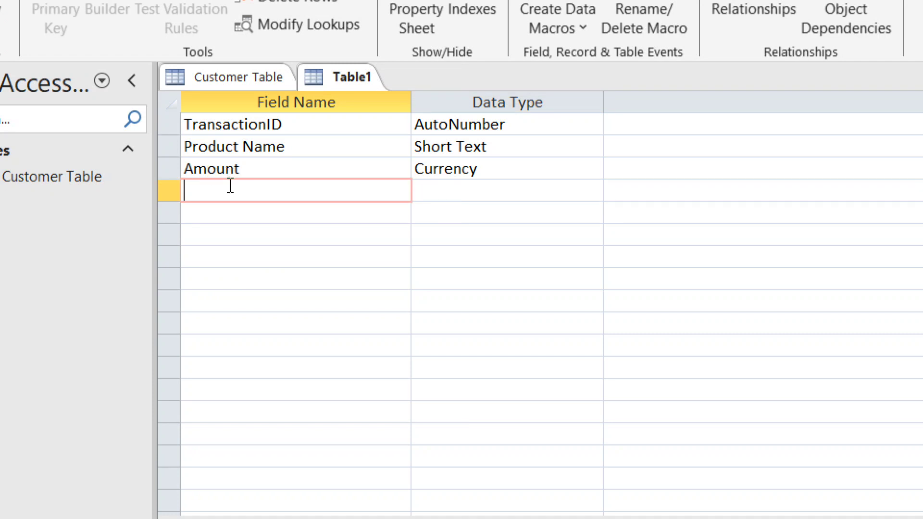
Add Quantity as a Number field and Total Amount as Currency, then save the table
{"action": "type", "text": "Quantity"}
{"action": "key", "text": "Tab"}
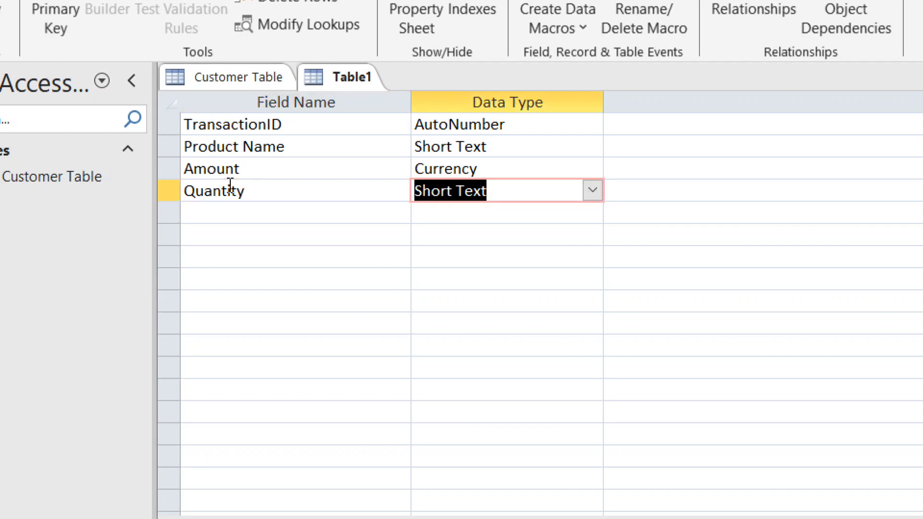
{"action": "type", "text": "number"}
{"action": "key", "text": "Tab"}
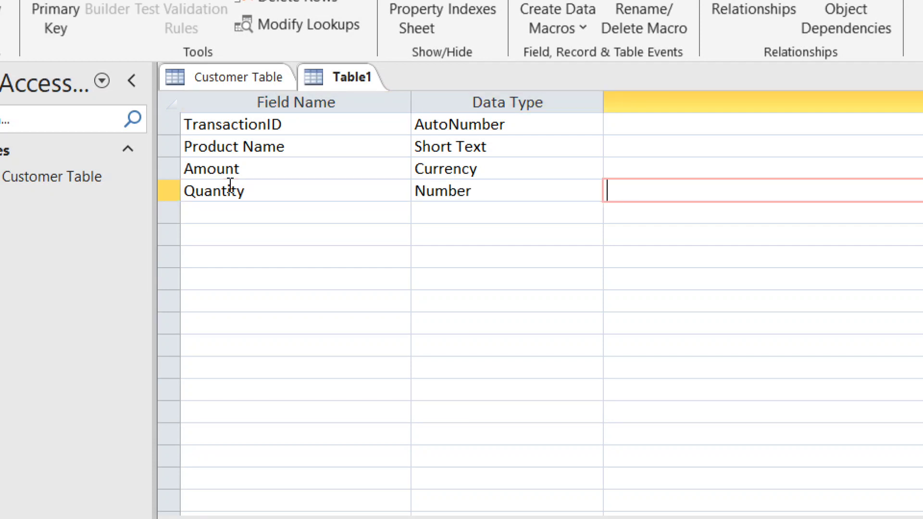
{"action": "key", "text": "Tab"}
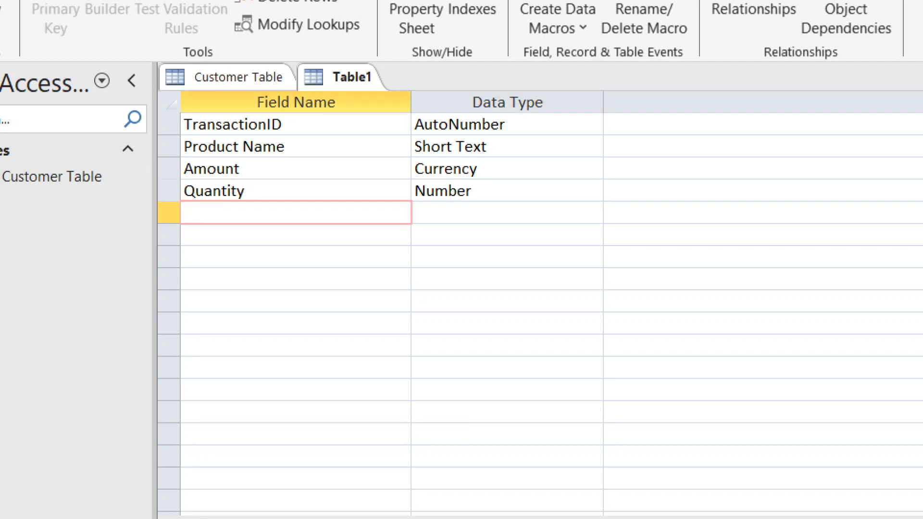
{"action": "type", "text": "Total Amount"}
{"action": "key", "text": "Tab"}
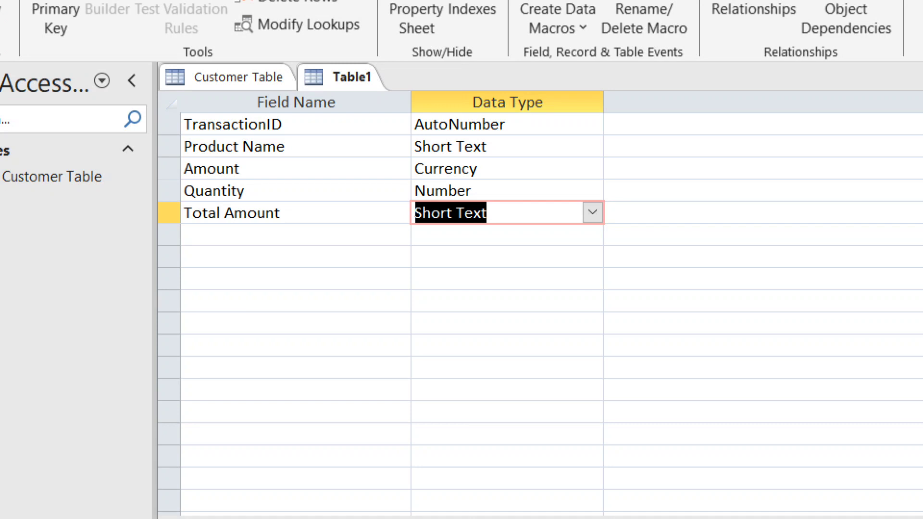
{"action": "type", "text": "currency"}
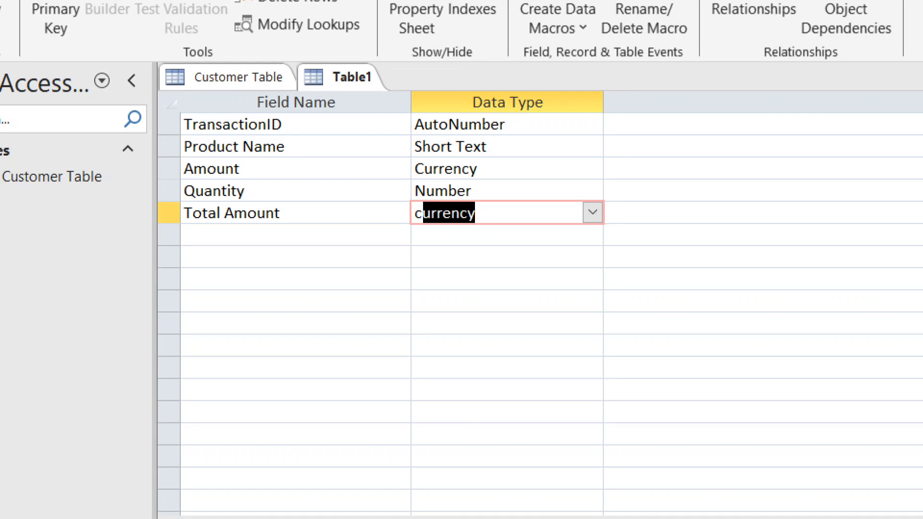
{"action": "key", "text": "Tab"}
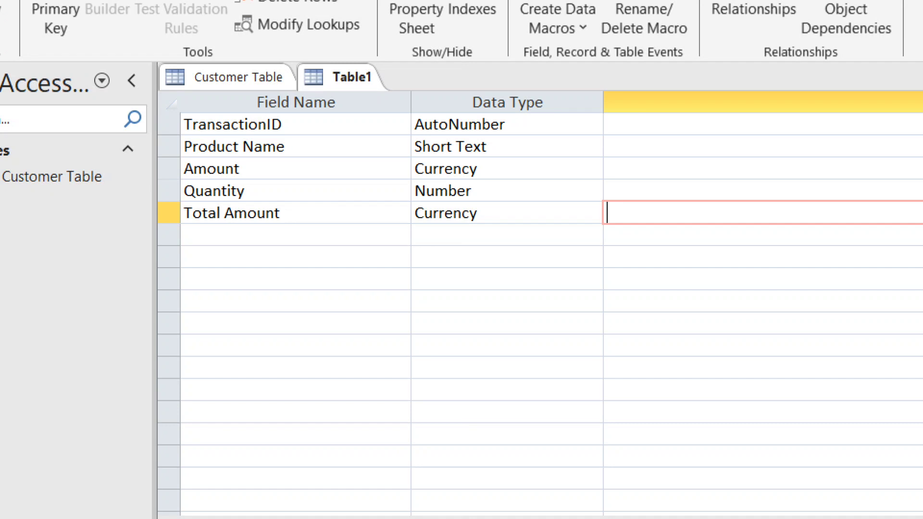
{"action": "key", "text": "ctrl+s"}
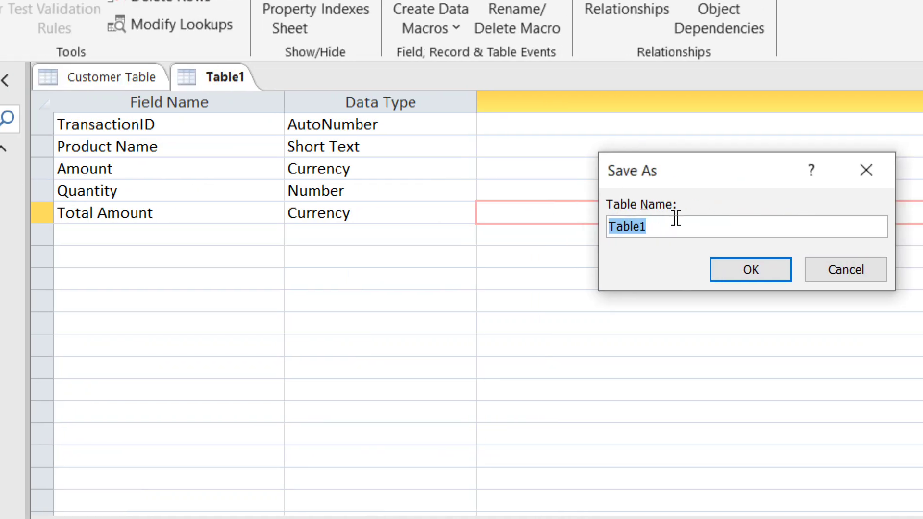
Name the table 'Transaction table' and let Access create a primary key
{"action": "type", "text": "Trab"}
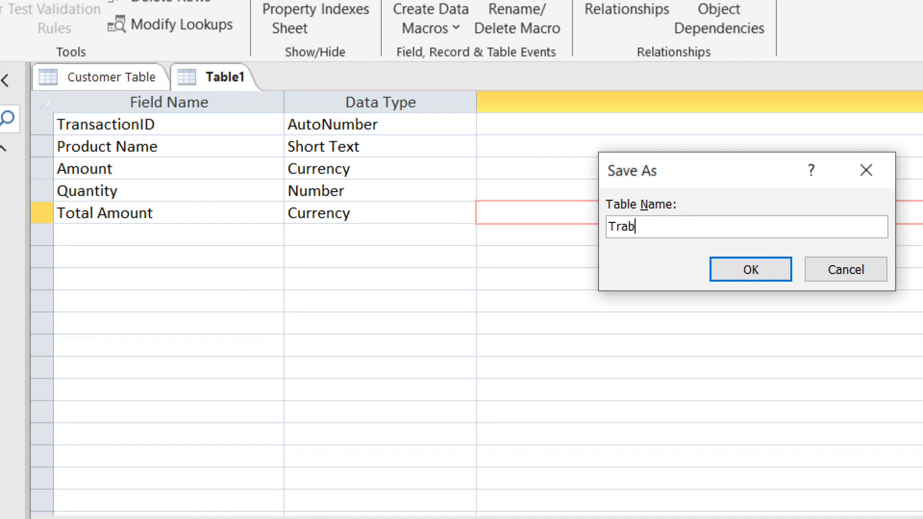
{"action": "key", "text": "BackSpace"}
{"action": "type", "text": "nsaction table"}
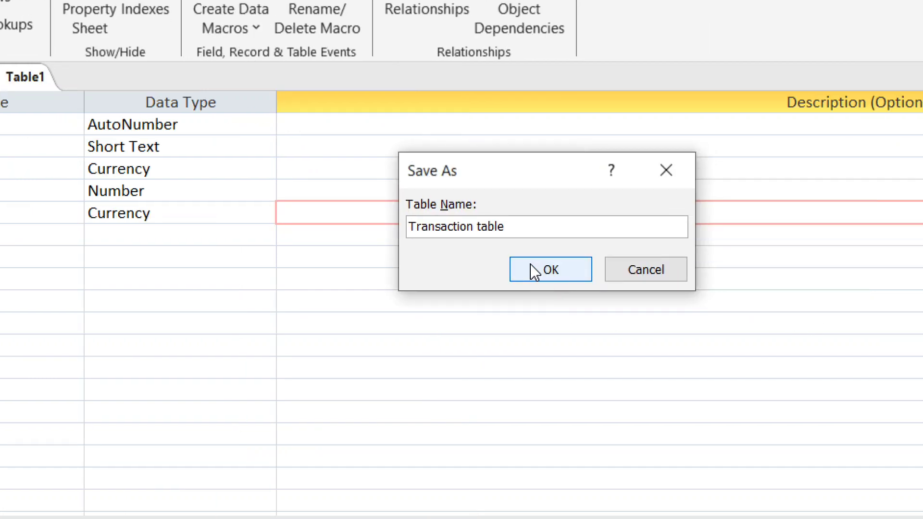
{"action": "left_click", "coordinate": [534, 272]}
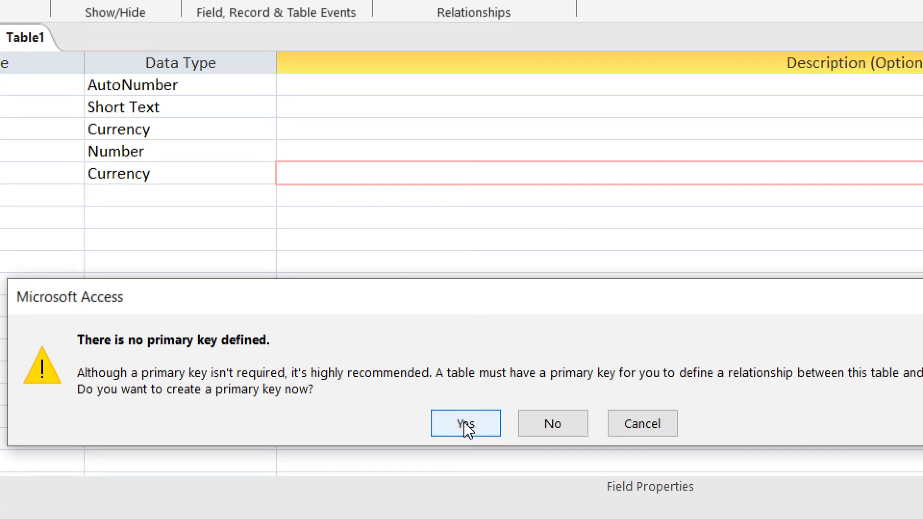
{"action": "left_click", "coordinate": [466, 463]}
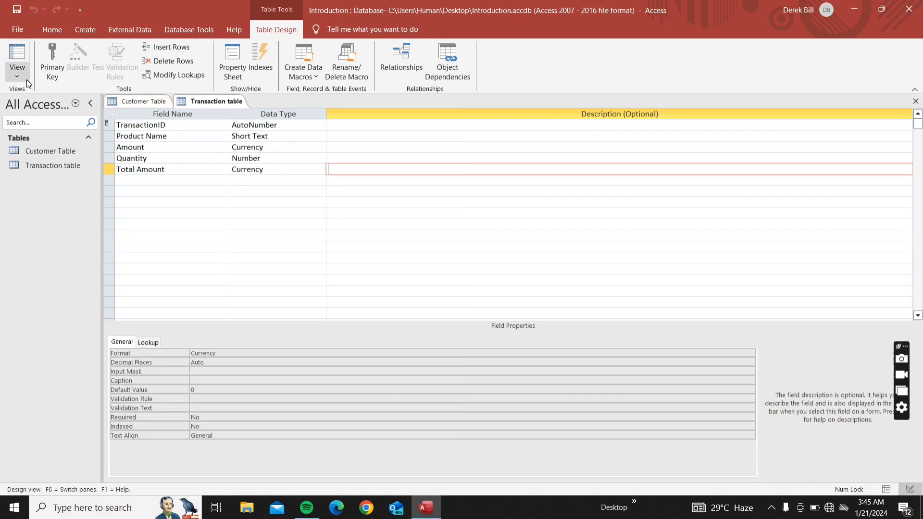
Save the Transaction table and switch it to Datasheet View
{"action": "left_click", "coordinate": [774, 508]}
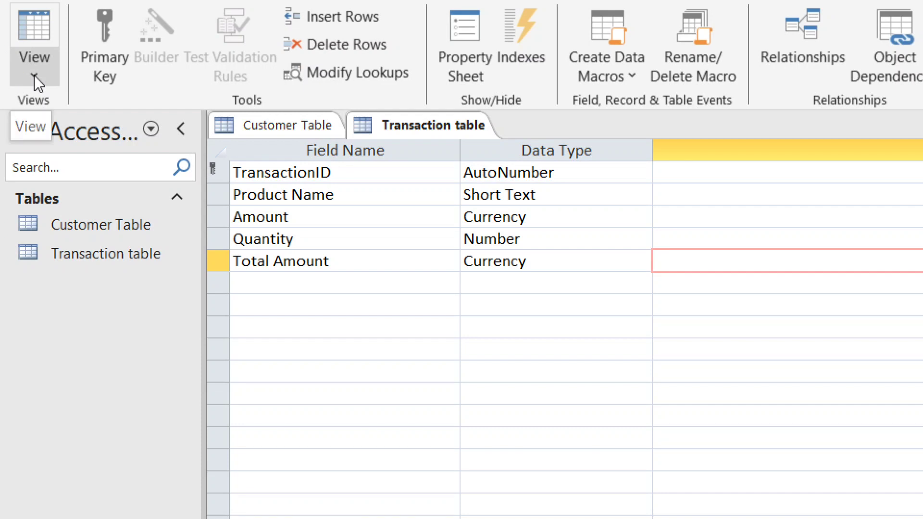
{"action": "left_click", "coordinate": [29, 74]}
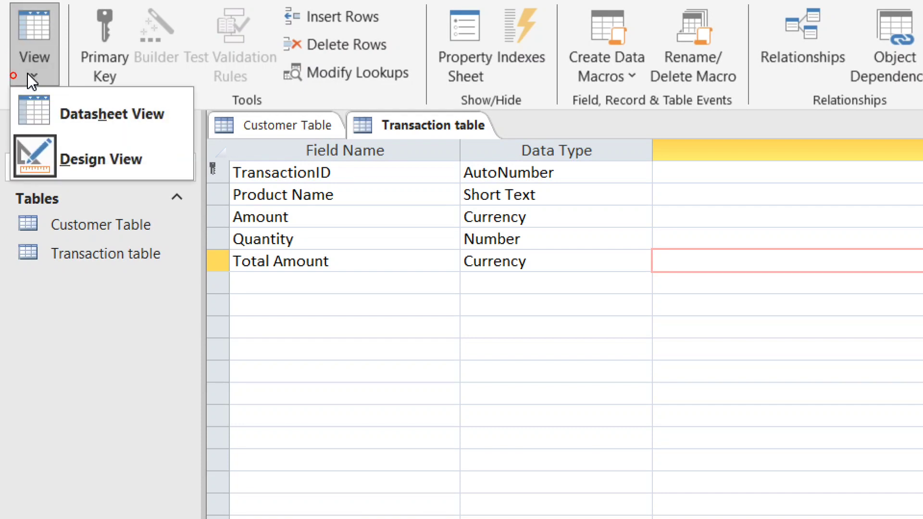
{"action": "left_click", "coordinate": [39, 108]}
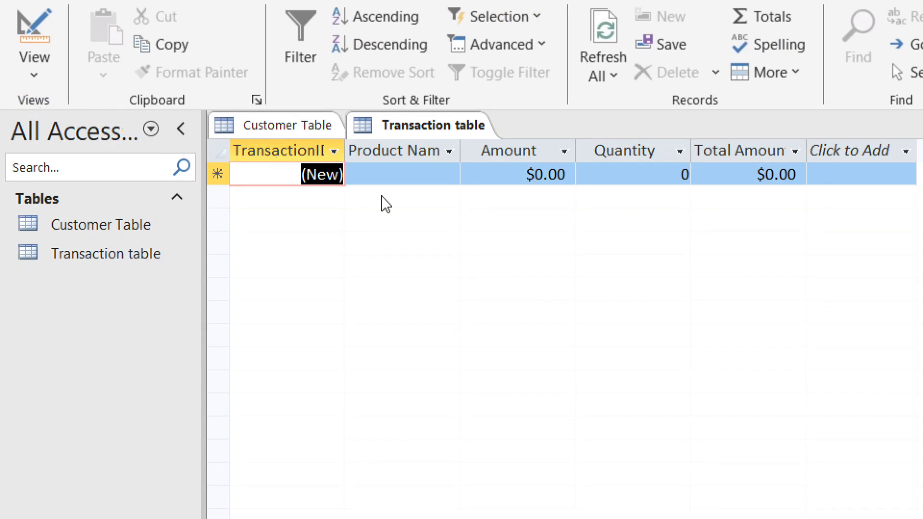
Auto-fit the TransactionID, Product Name and Total Amount columns to their headers, then select Customer Table
{"action": "double_click", "coordinate": [343, 149]}
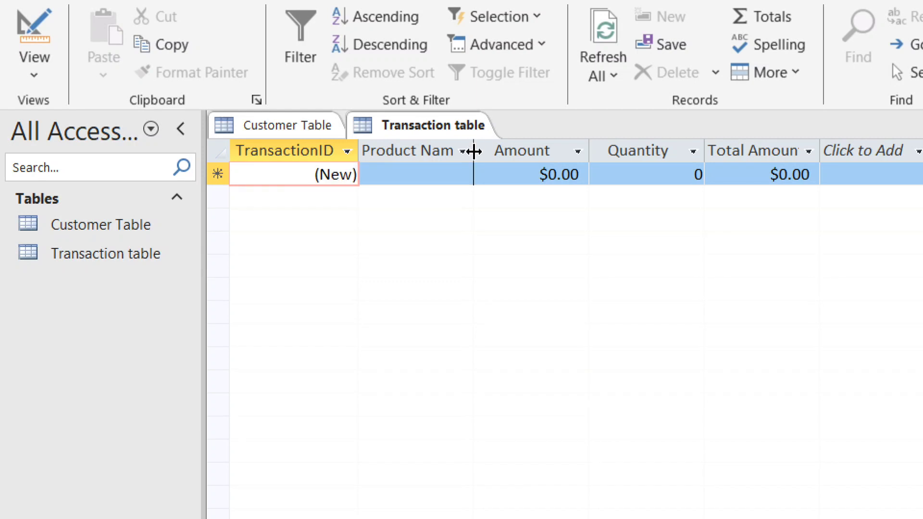
{"action": "double_click", "coordinate": [473, 150]}
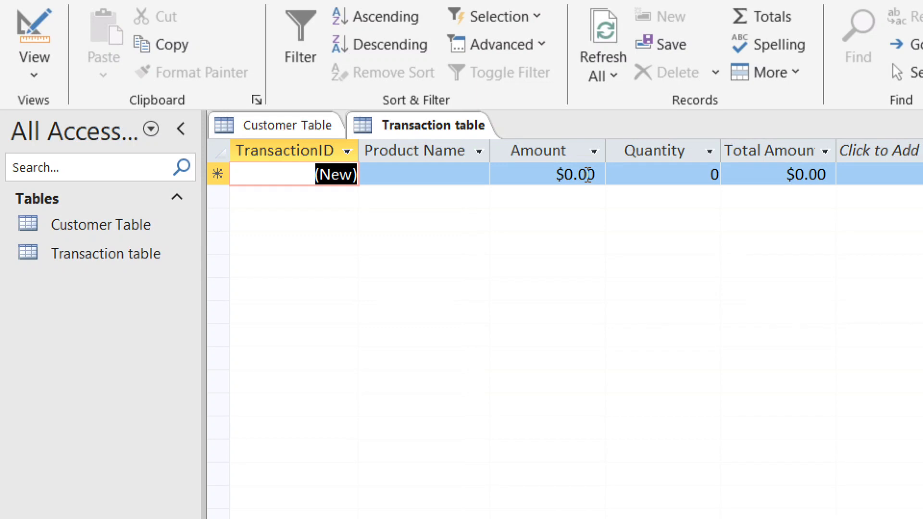
{"action": "key", "text": "Tab"}
{"action": "key", "text": "Tab"}
{"action": "key", "text": "Tab"}
{"action": "key", "text": "Tab"}
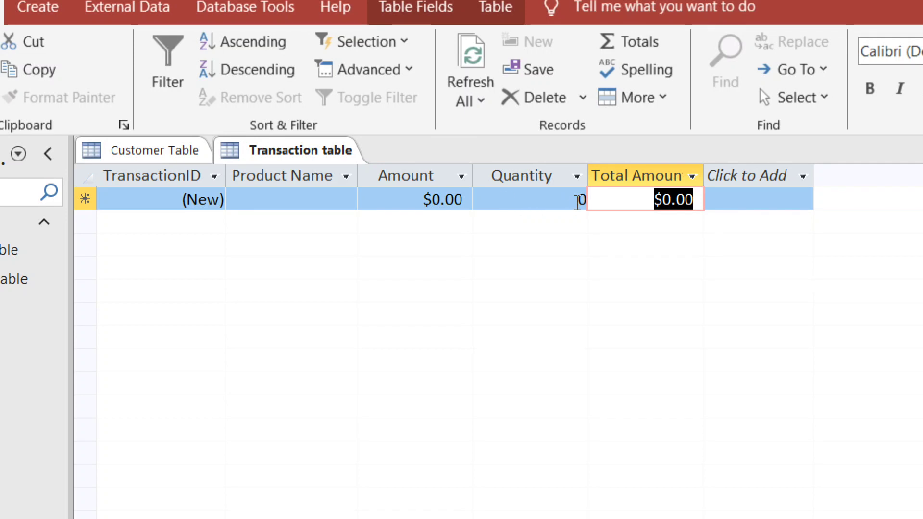
{"action": "double_click", "coordinate": [703, 174]}
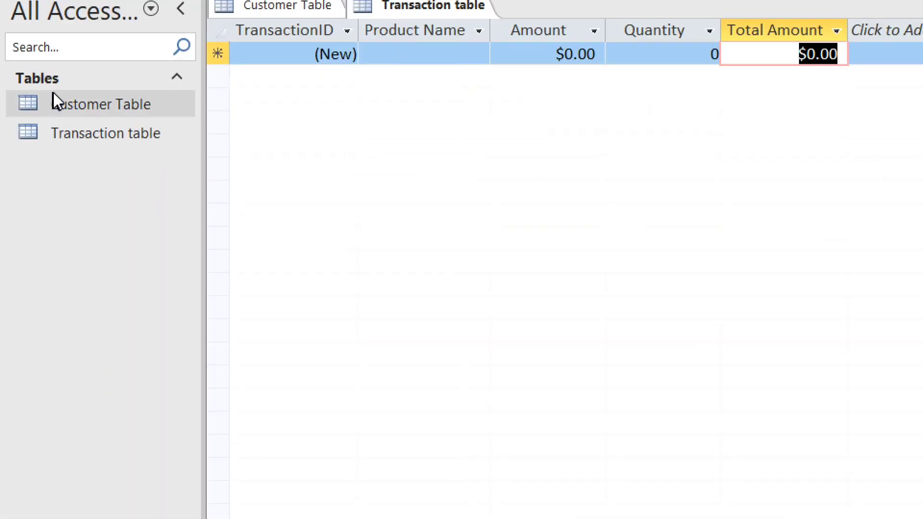
{"action": "left_click", "coordinate": [79, 102]}
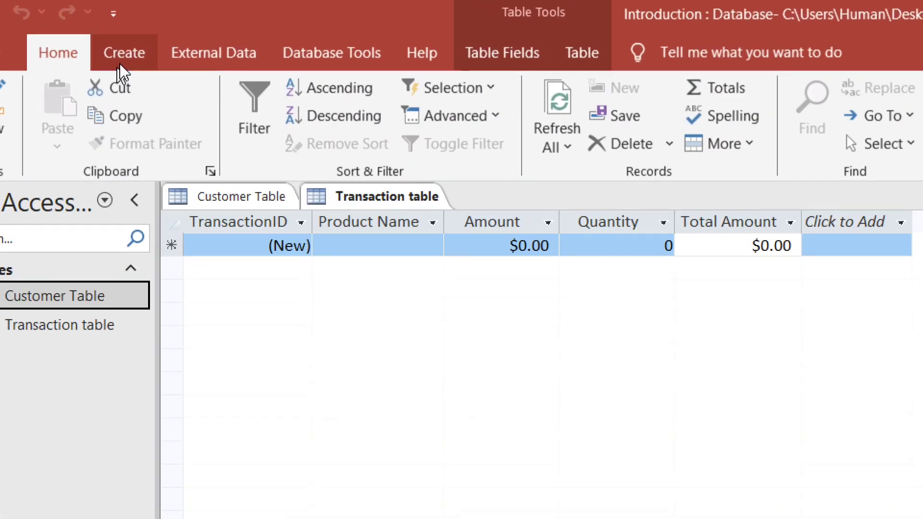
Launch the Form Wizard from the Create tab for Customer Table
{"action": "left_click", "coordinate": [121, 44]}
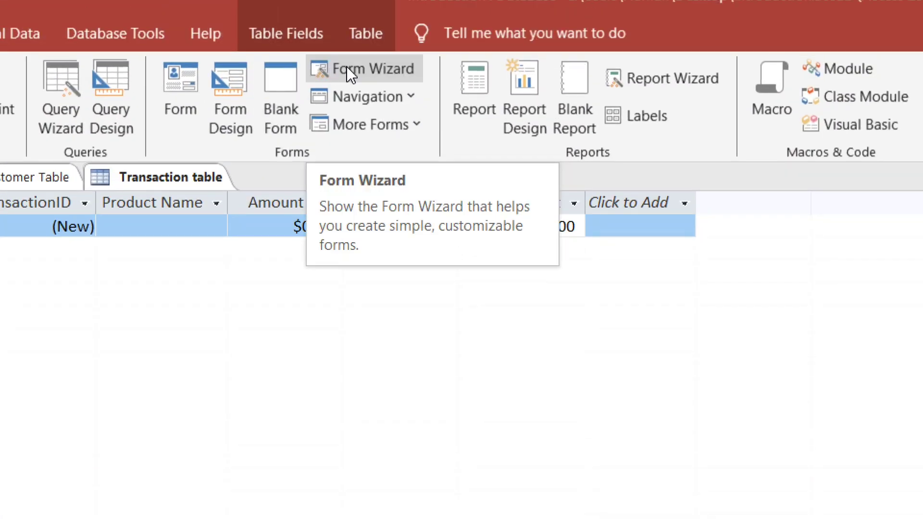
{"action": "left_click", "coordinate": [347, 67]}
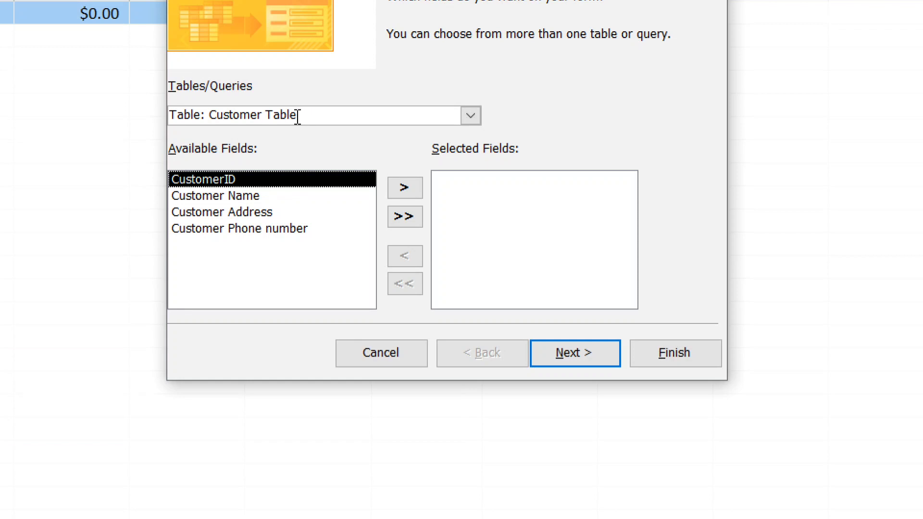
Set the wizard's source back to Customer Table after briefly picking the Transaction table
{"action": "left_click", "coordinate": [471, 116]}
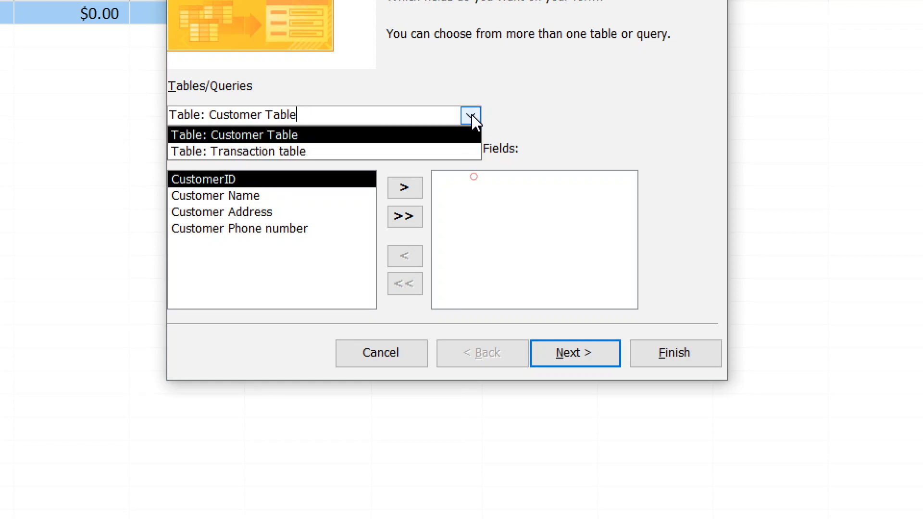
{"action": "left_click", "coordinate": [426, 153]}
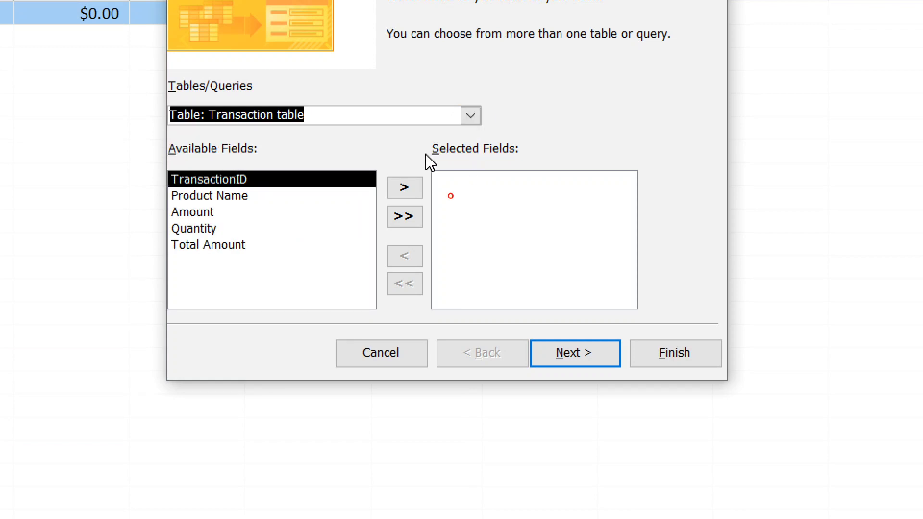
{"action": "left_click", "coordinate": [473, 113]}
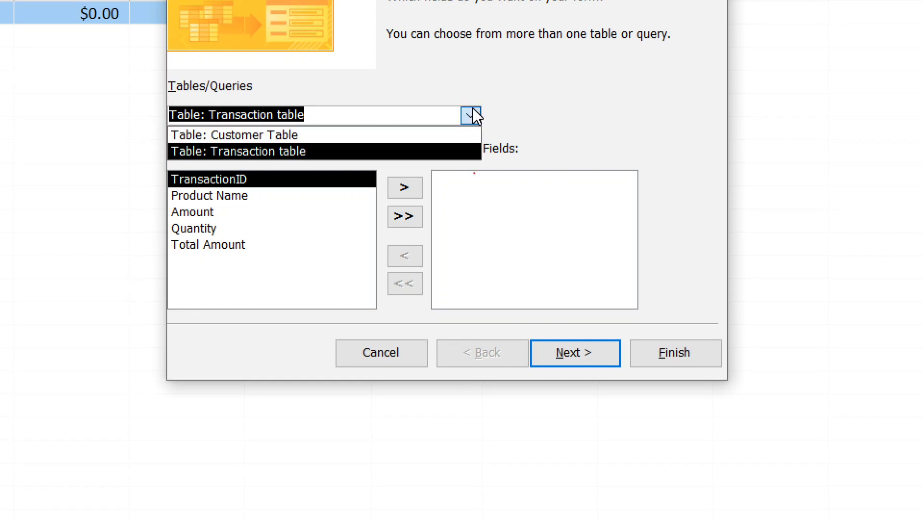
{"action": "left_click", "coordinate": [424, 138]}
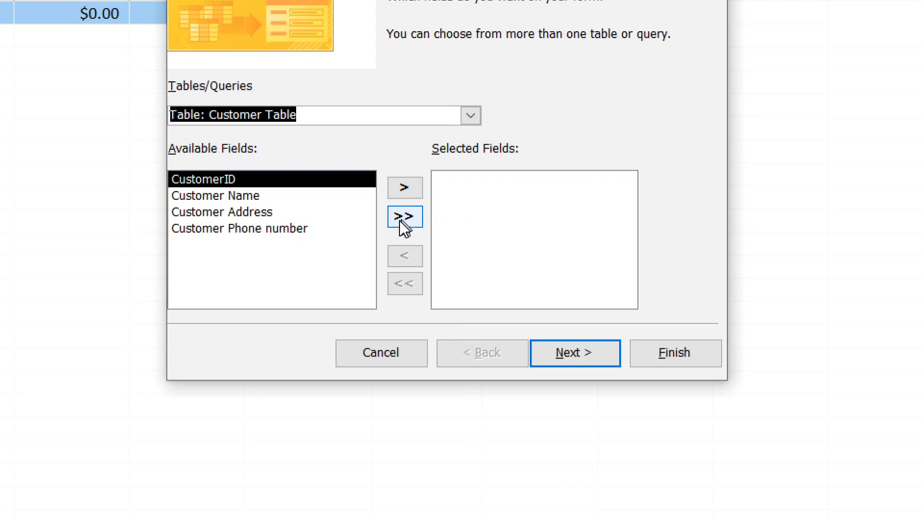
Move CustomerID, Customer Name, Customer Address and Customer Phone number into Selected Fields in order
{"action": "left_click", "coordinate": [404, 189]}
{"action": "left_click", "coordinate": [404, 188]}
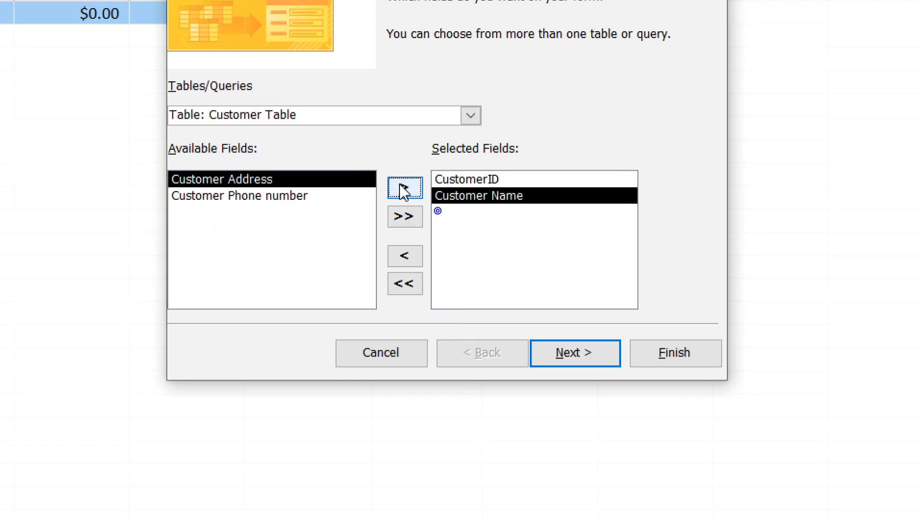
{"action": "left_click", "coordinate": [404, 188]}
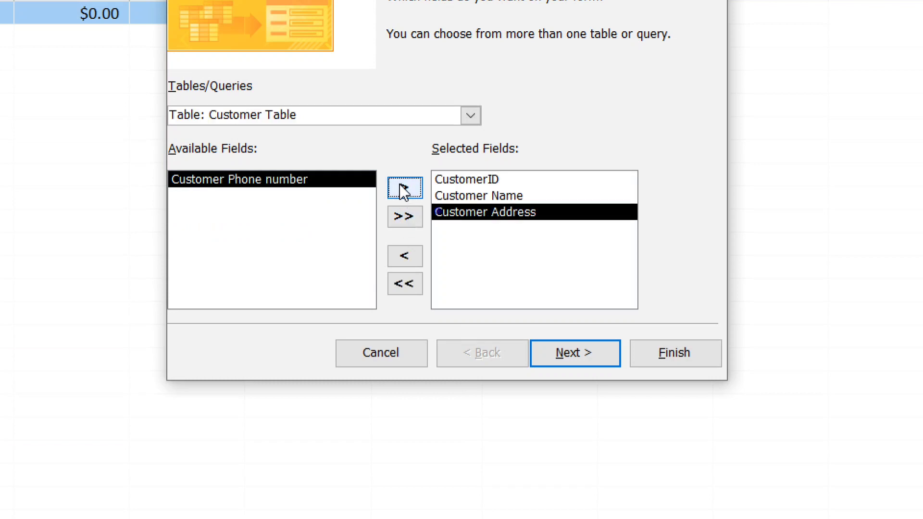
{"action": "left_click", "coordinate": [402, 285]}
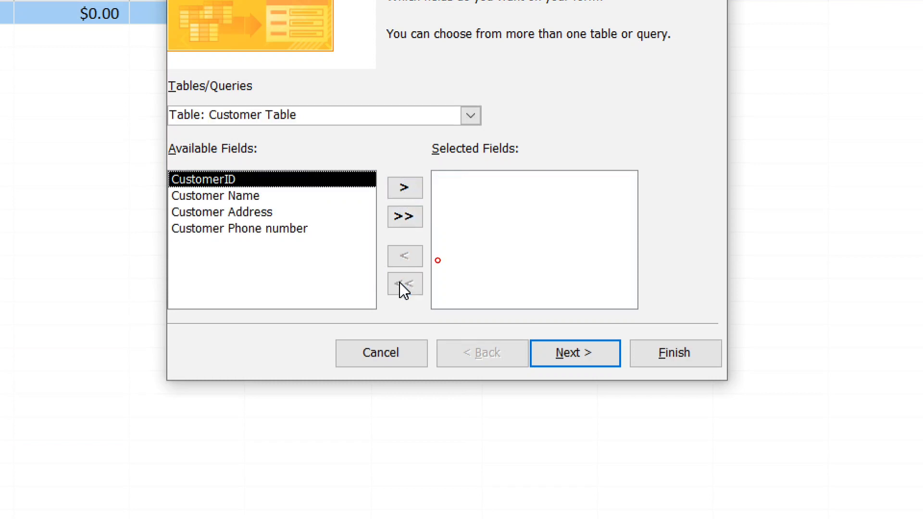
{"action": "left_click", "coordinate": [405, 217]}
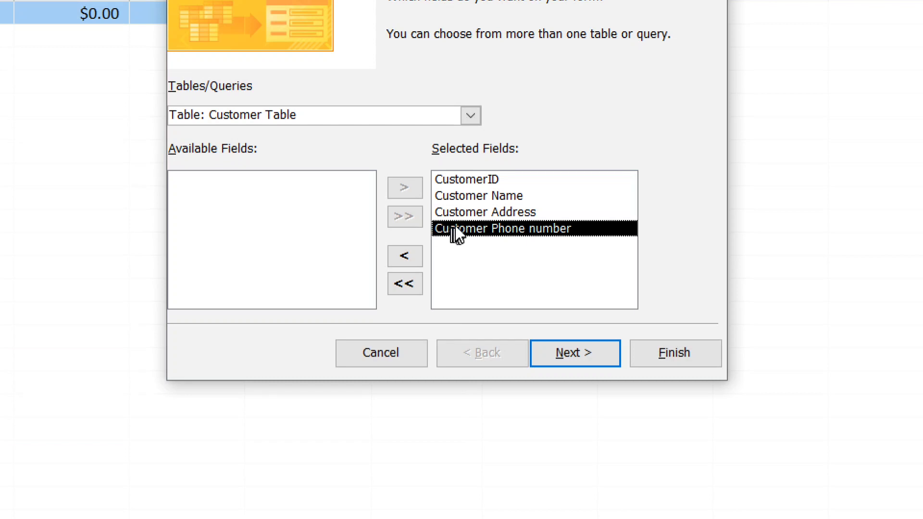
{"action": "left_click", "coordinate": [456, 196]}
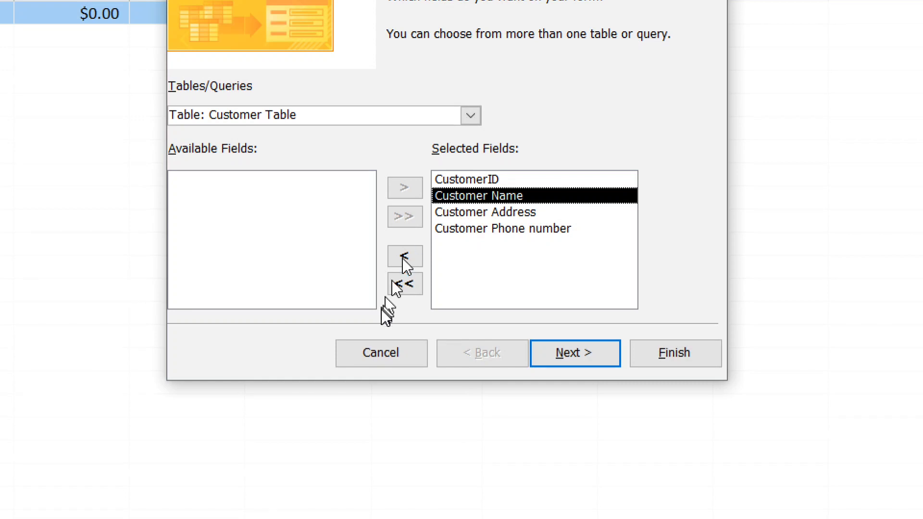
{"action": "left_click", "coordinate": [391, 262]}
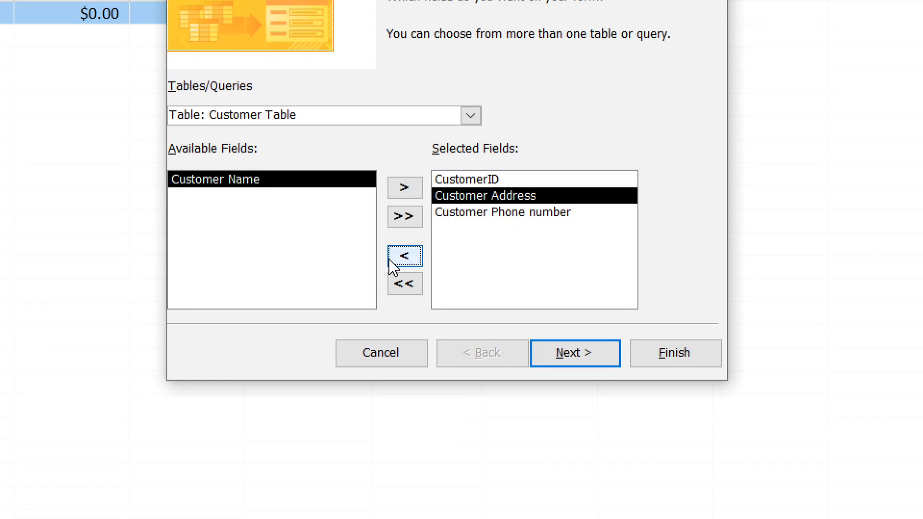
{"action": "left_click", "coordinate": [403, 188]}
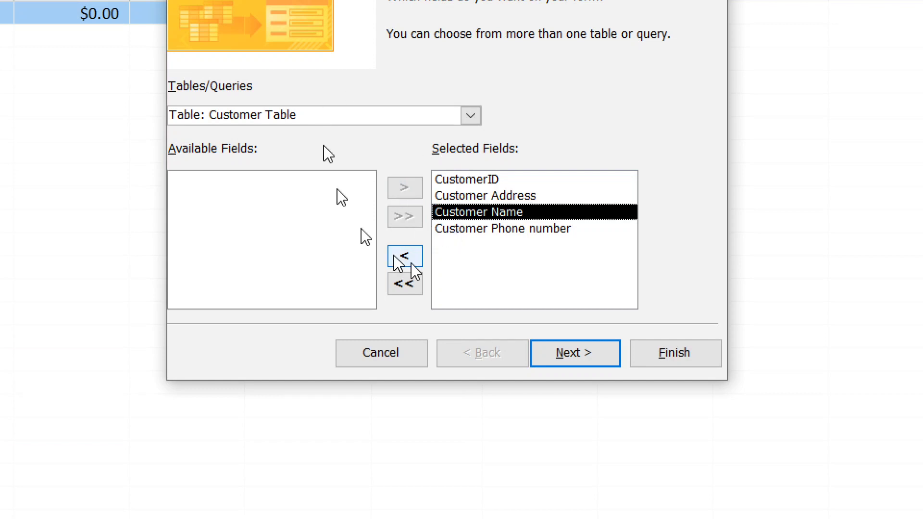
{"action": "left_click", "coordinate": [404, 287]}
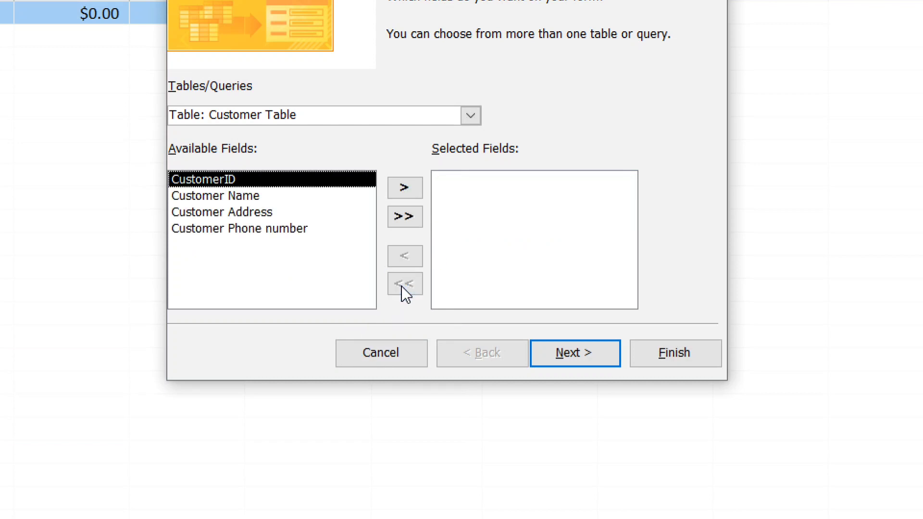
{"action": "left_click", "coordinate": [393, 216]}
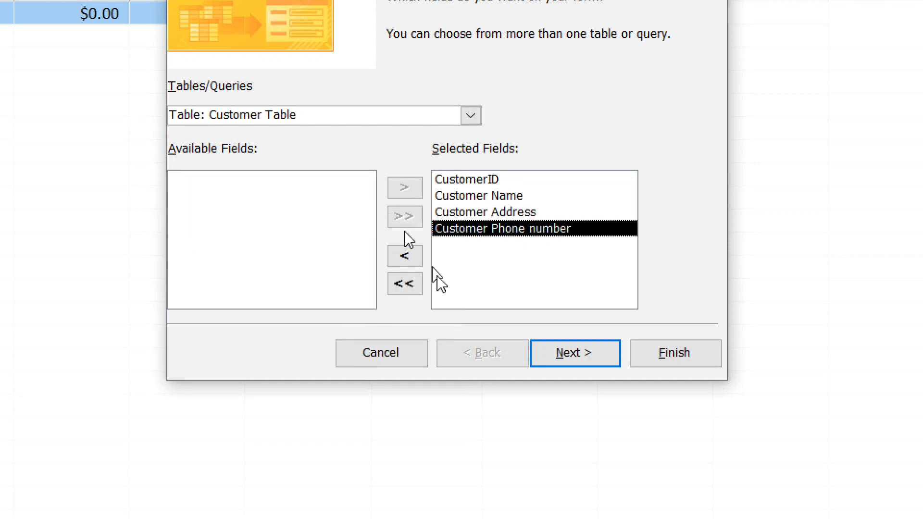
Complete the wizard with a Columnar layout and the title 'Customer form'
{"action": "left_click", "coordinate": [574, 353]}
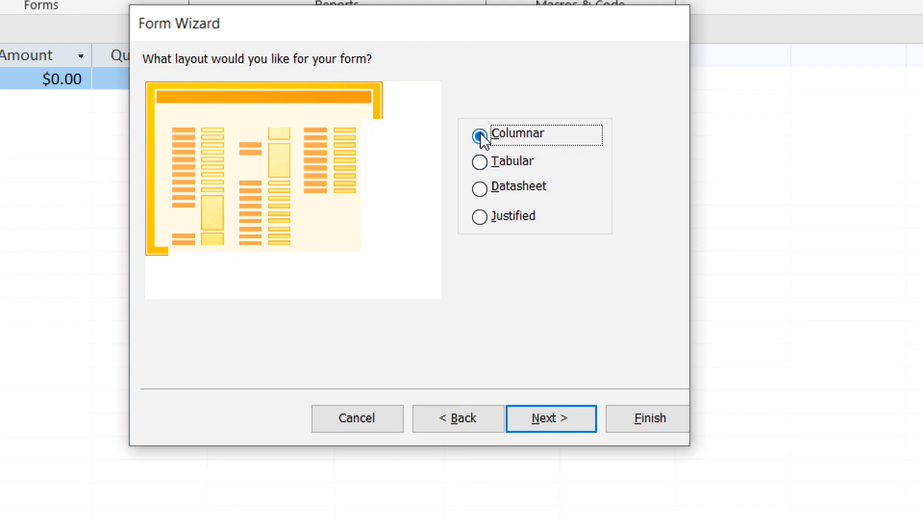
{"action": "left_click", "coordinate": [540, 422]}
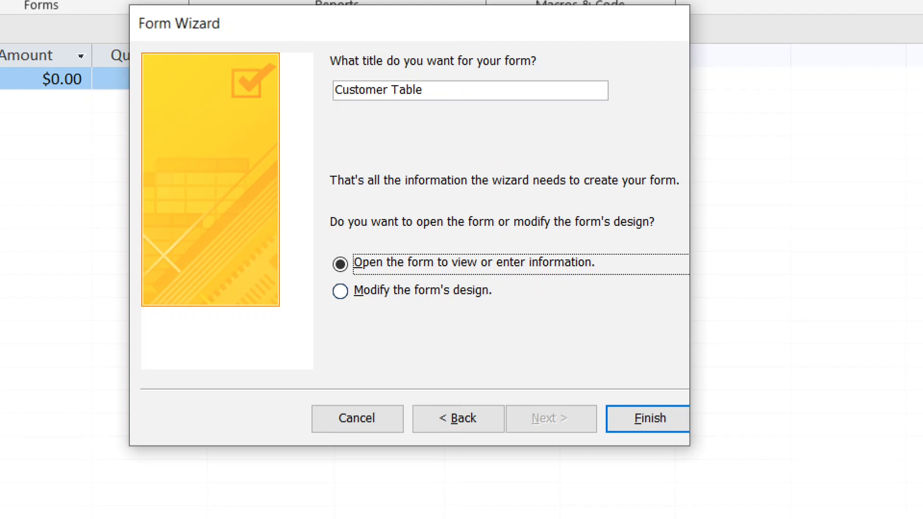
{"action": "left_click", "coordinate": [471, 130]}
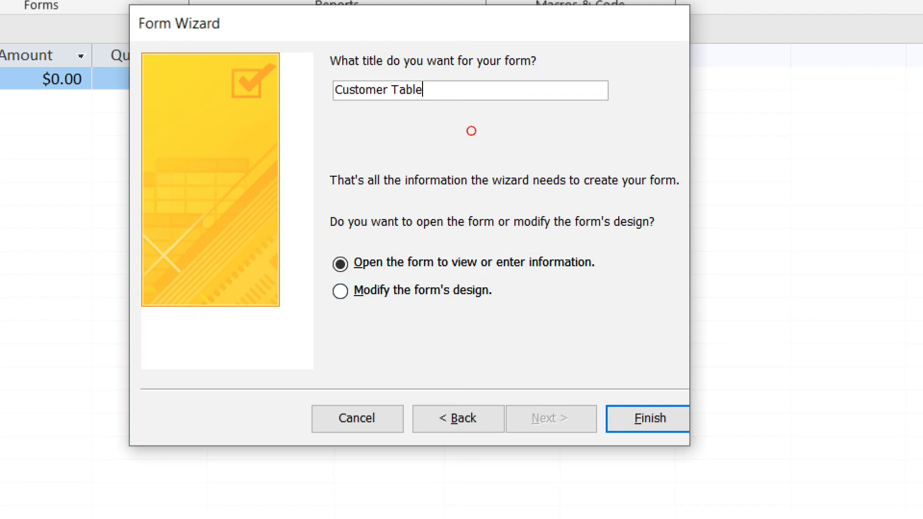
{"action": "key", "text": "BackSpace"}
{"action": "key", "text": "BackSpace"}
{"action": "key", "text": "BackSpace"}
{"action": "key", "text": "BackSpace"}
{"action": "key", "text": "BackSpace"}
{"action": "type", "text": "form"}
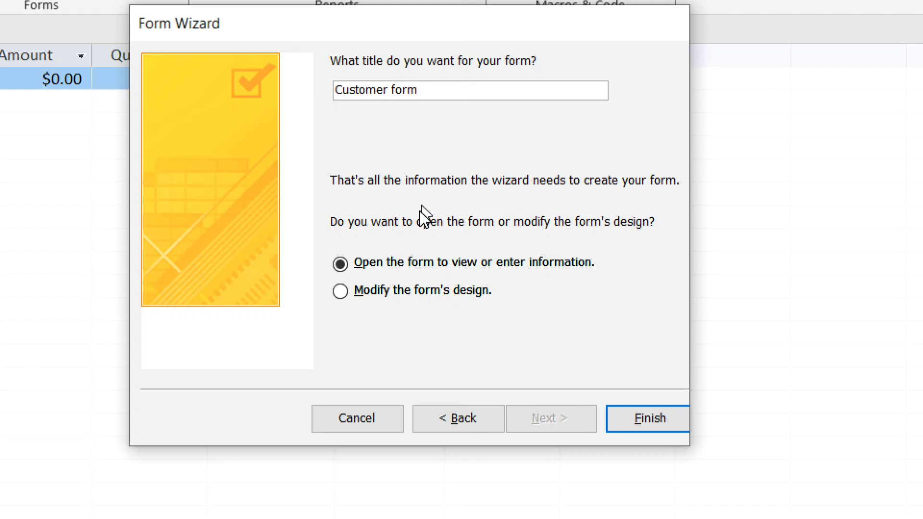
{"action": "left_click", "coordinate": [636, 423]}
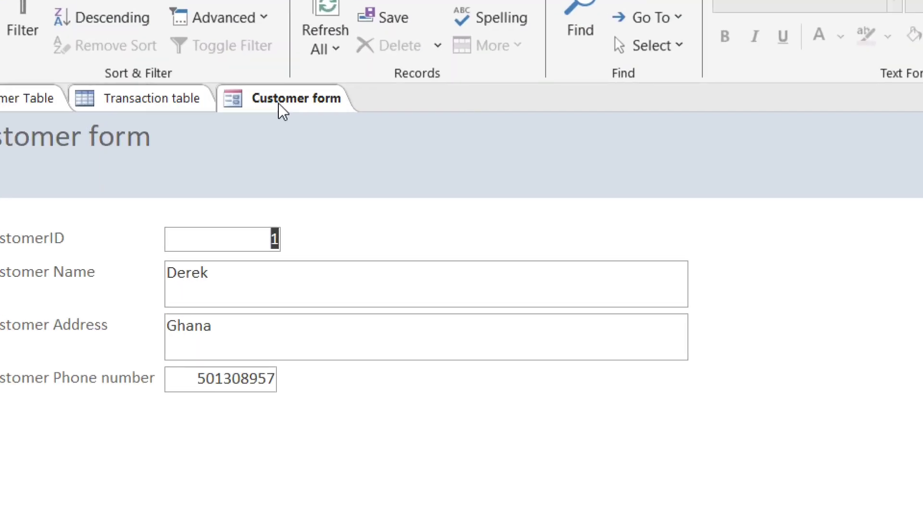
Activate the Customer form tab and bring up its right-click view menu
{"action": "left_click", "coordinate": [278, 102]}
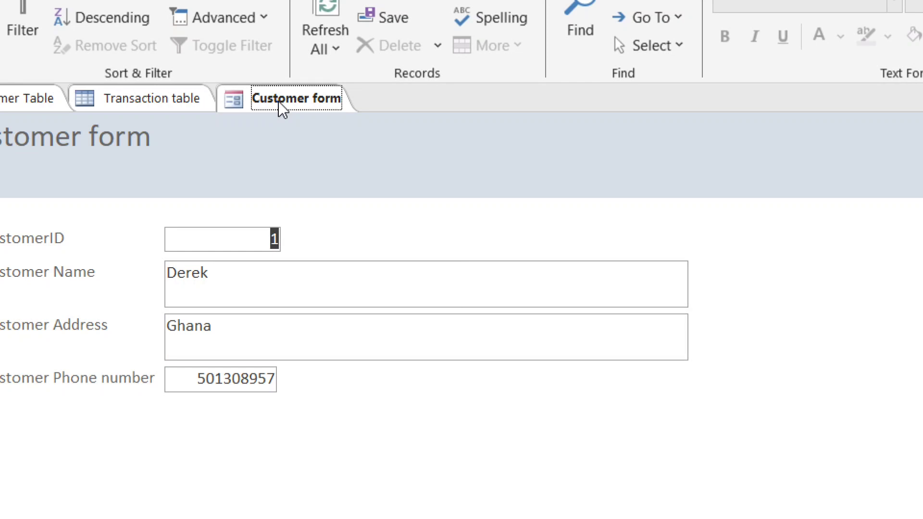
{"action": "right_click", "coordinate": [282, 109]}
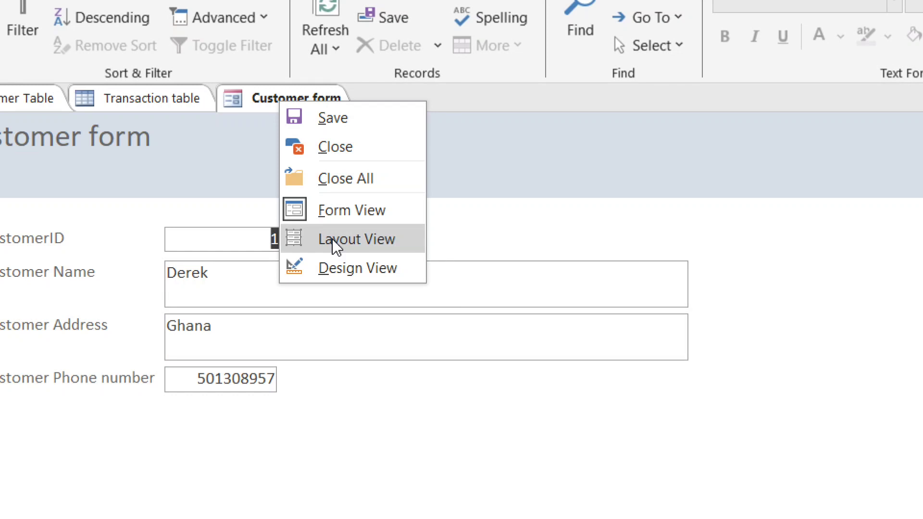
Open the form in Design View, enlarge the header and shorten the title label
{"action": "left_click", "coordinate": [332, 270]}
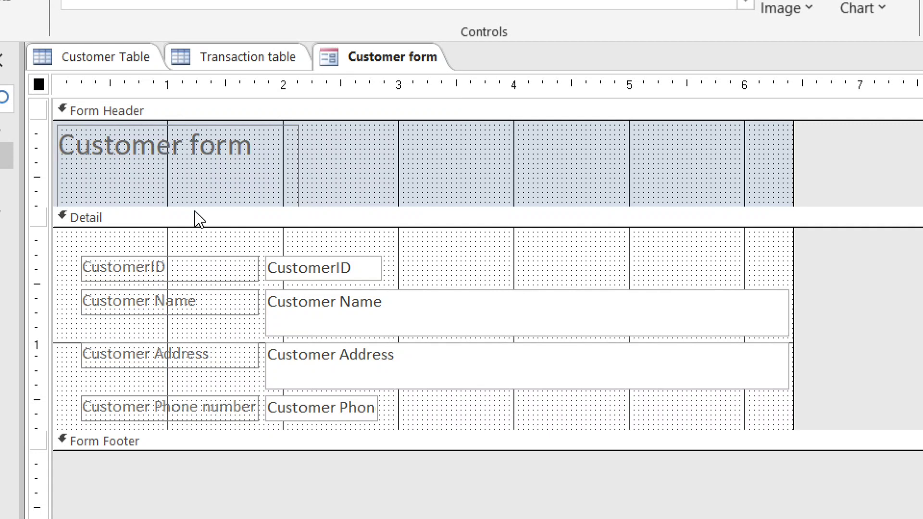
{"action": "left_click_drag", "start_coordinate": [193, 206], "coordinate": [193, 234]}
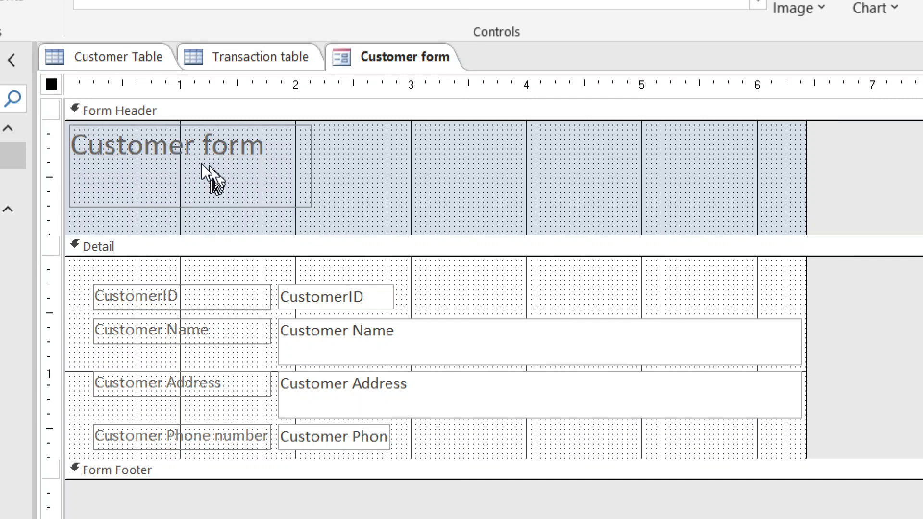
{"action": "left_click", "coordinate": [188, 206]}
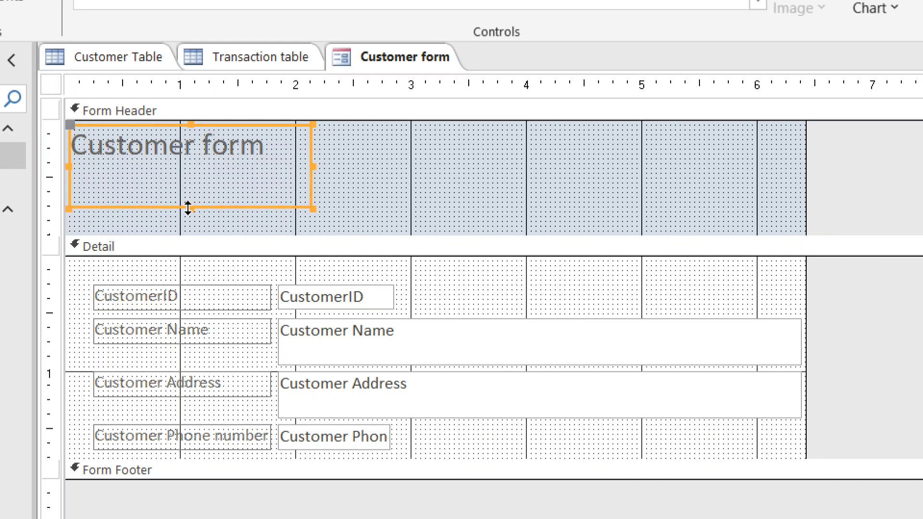
{"action": "left_click_drag", "start_coordinate": [189, 207], "coordinate": [188, 165]}
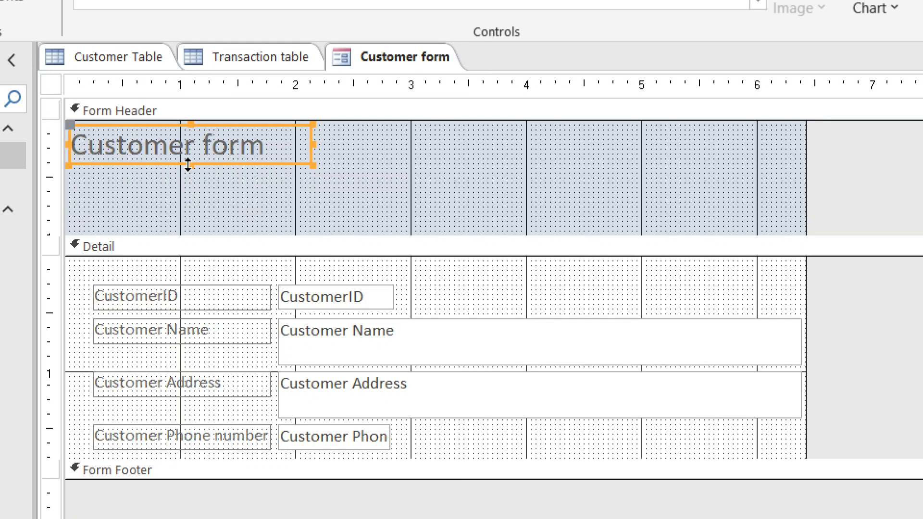
Nudge the title toward the header's centre and drag the Detail bar up to shrink the header
{"action": "key", "text": "Right"}
{"action": "key", "text": "Right"}
{"action": "key", "text": "Right"}
{"action": "key", "text": "Right"}
{"action": "key", "text": "Right"}
{"action": "key", "text": "Right"}
{"action": "key", "text": "Right"}
{"action": "key", "text": "Right"}
{"action": "key", "text": "Right"}
{"action": "key", "text": "Right"}
{"action": "key", "text": "Right"}
{"action": "key", "text": "Right"}
{"action": "key", "text": "Right"}
{"action": "key", "text": "Right"}
{"action": "key", "text": "Right"}
{"action": "key", "text": "Right"}
{"action": "key", "text": "Right"}
{"action": "key", "text": "Right"}
{"action": "key", "text": "Right"}
{"action": "key", "text": "Right"}
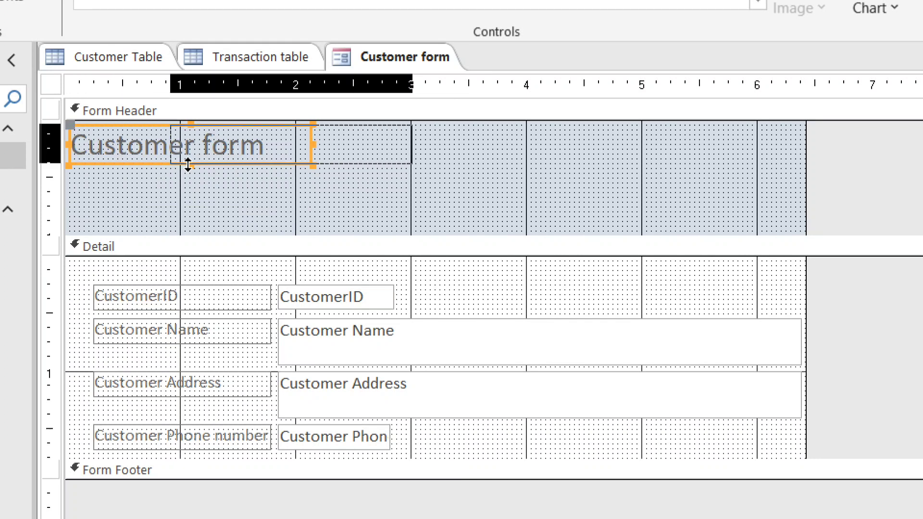
{"action": "key", "text": "Down"}
{"action": "key", "text": "Down"}
{"action": "key", "text": "Right"}
{"action": "key", "text": "Right"}
{"action": "key", "text": "Right"}
{"action": "key", "text": "Right"}
{"action": "key", "text": "Right"}
{"action": "key", "text": "Right"}
{"action": "key", "text": "Right"}
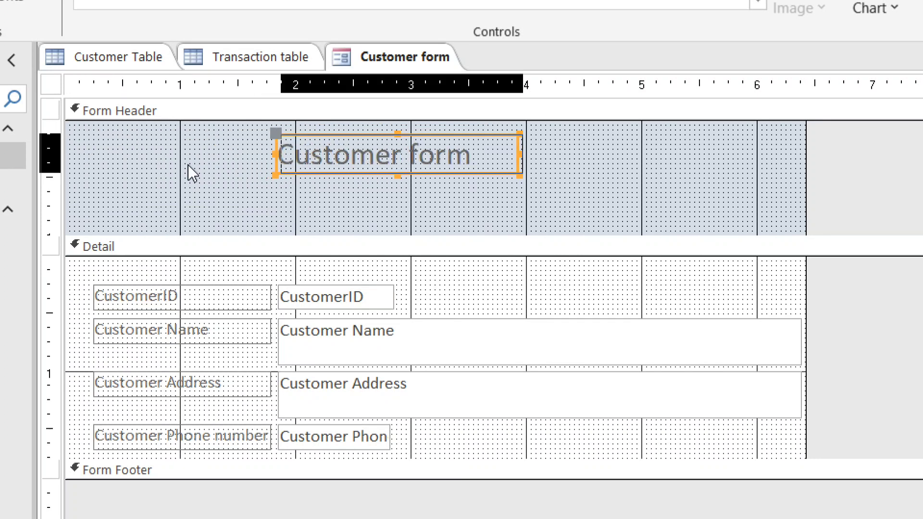
{"action": "key", "text": "Down"}
{"action": "key", "text": "Down"}
{"action": "key", "text": "Down"}
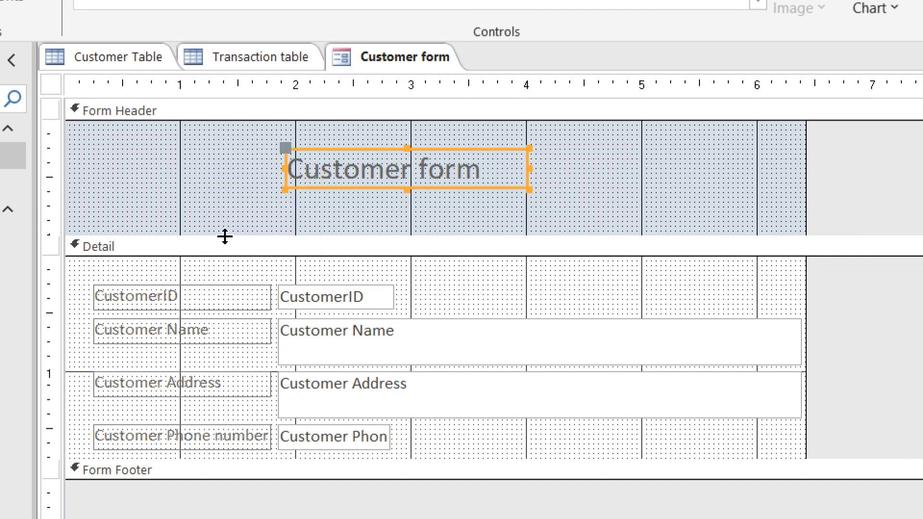
{"action": "left_click_drag", "start_coordinate": [225, 234], "coordinate": [226, 202]}
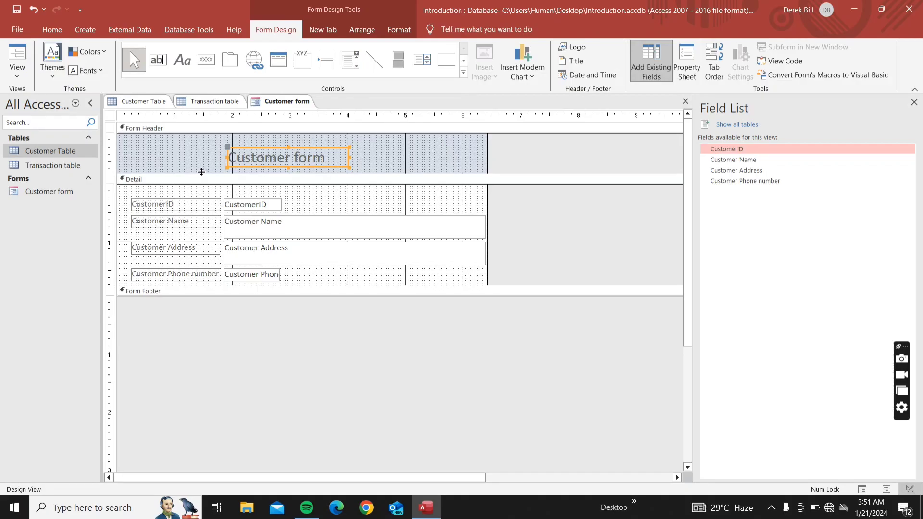
{"action": "key", "text": "Up"}
{"action": "key", "text": "Up"}
{"action": "key", "text": "Up"}
{"action": "key", "text": "Right"}
{"action": "key", "text": "Right"}
{"action": "key", "text": "Right"}
{"action": "key", "text": "Right"}
{"action": "key", "text": "Right"}
{"action": "key", "text": "Right"}
{"action": "key", "text": "Up"}
{"action": "key", "text": "Right"}
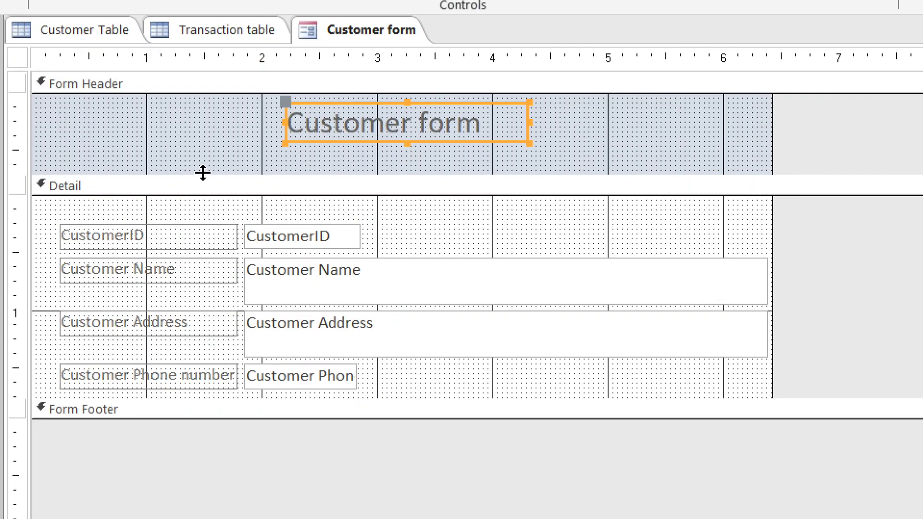
Shorten the header further and marquee-select the four field text boxes
{"action": "left_click_drag", "start_coordinate": [201, 172], "coordinate": [203, 157]}
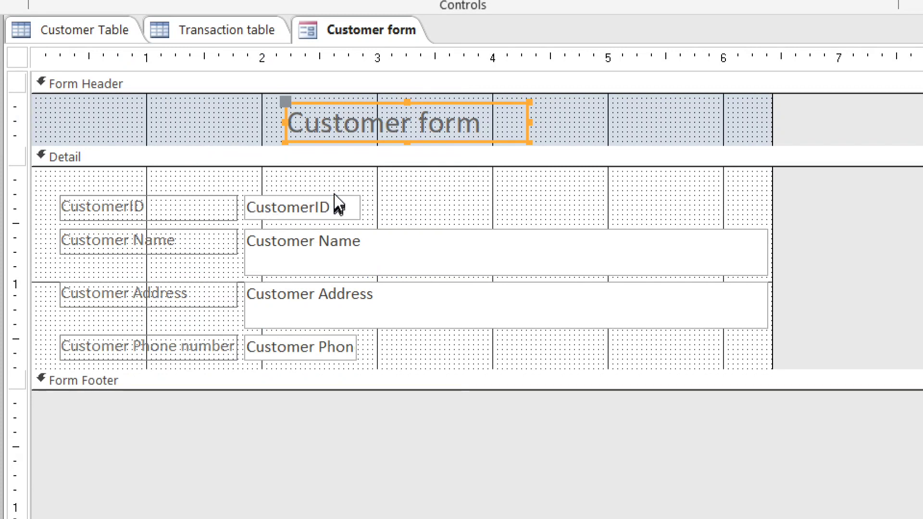
{"action": "left_click_drag", "start_coordinate": [334, 178], "coordinate": [314, 350]}
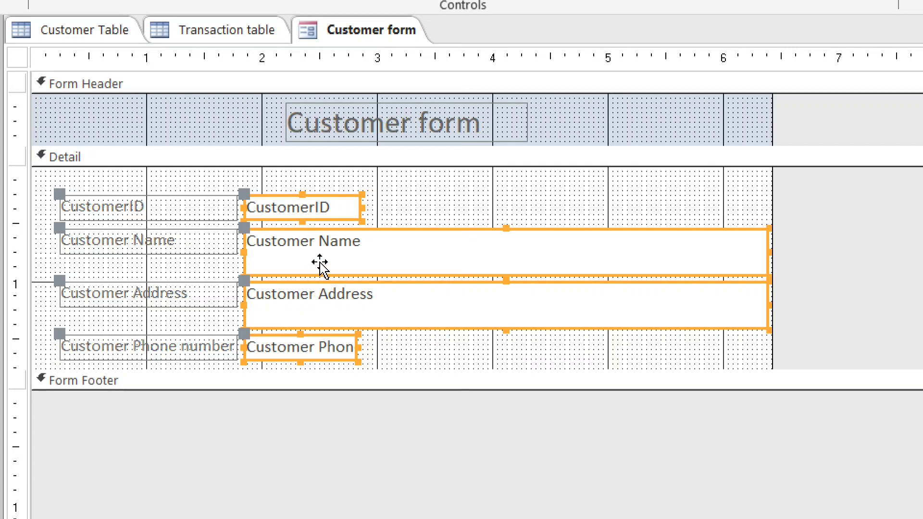
{"action": "left_click", "coordinate": [377, 193]}
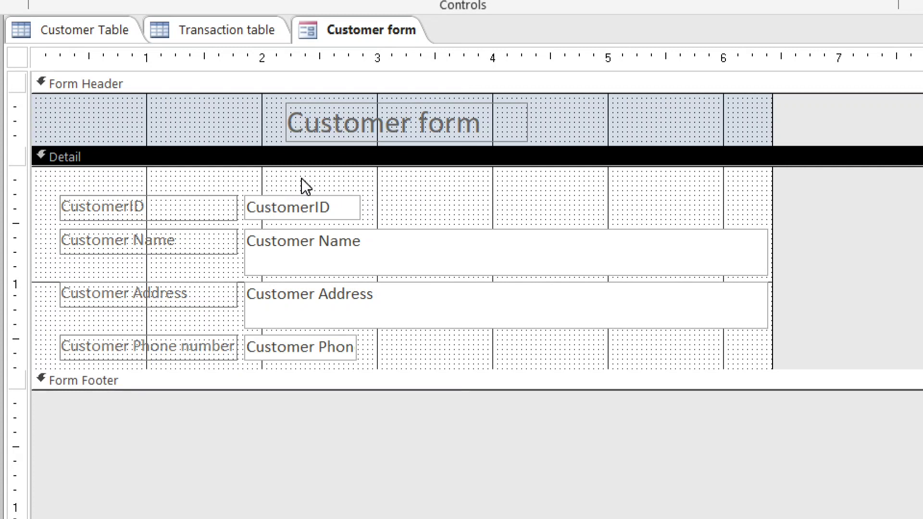
{"action": "left_click_drag", "start_coordinate": [302, 180], "coordinate": [302, 361]}
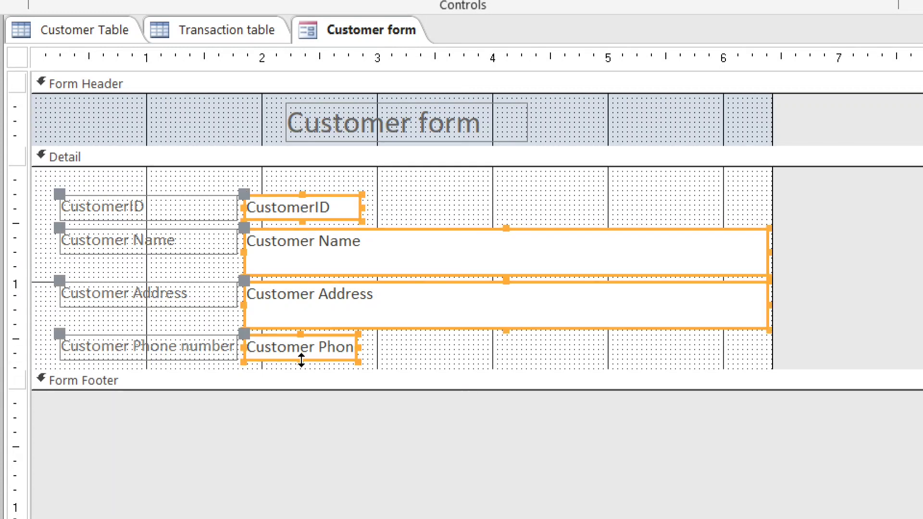
{"action": "right_click", "coordinate": [316, 253]}
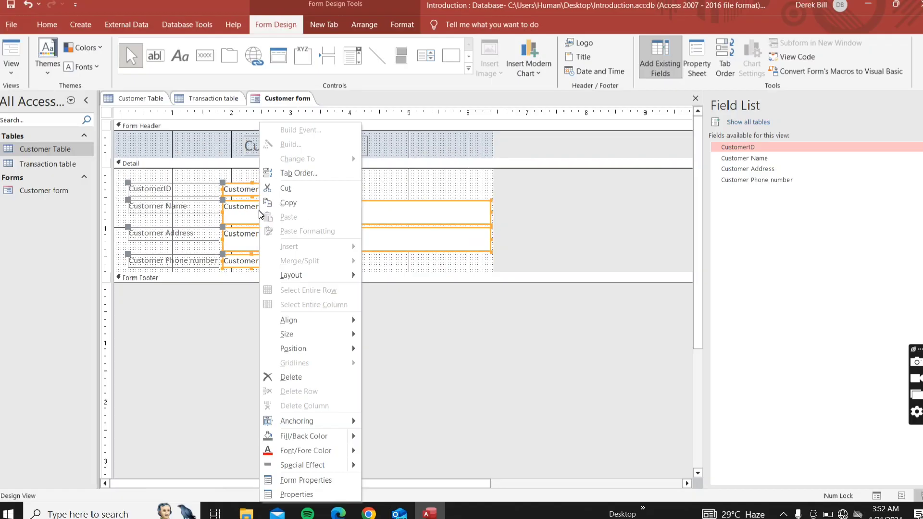
Reselect the four text boxes and size them To Widest
{"action": "mouse_move", "coordinate": [310, 331]}
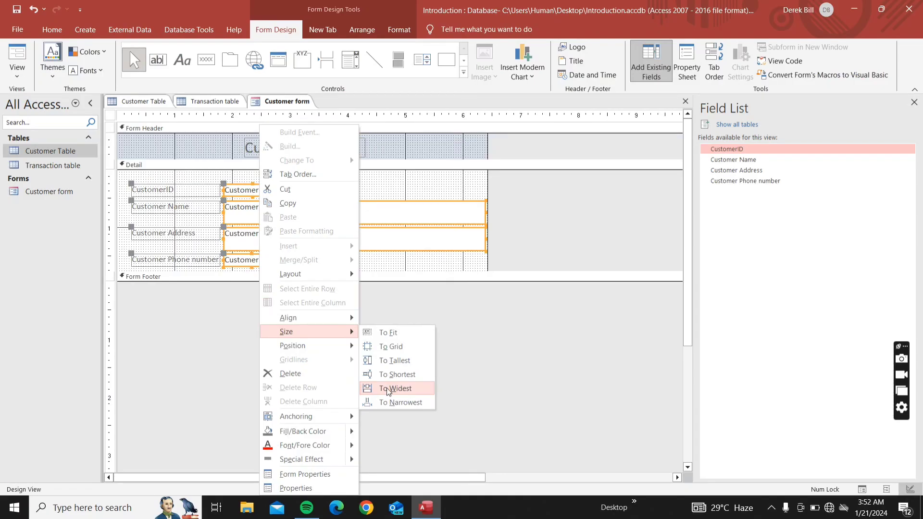
{"action": "left_click", "coordinate": [383, 196]}
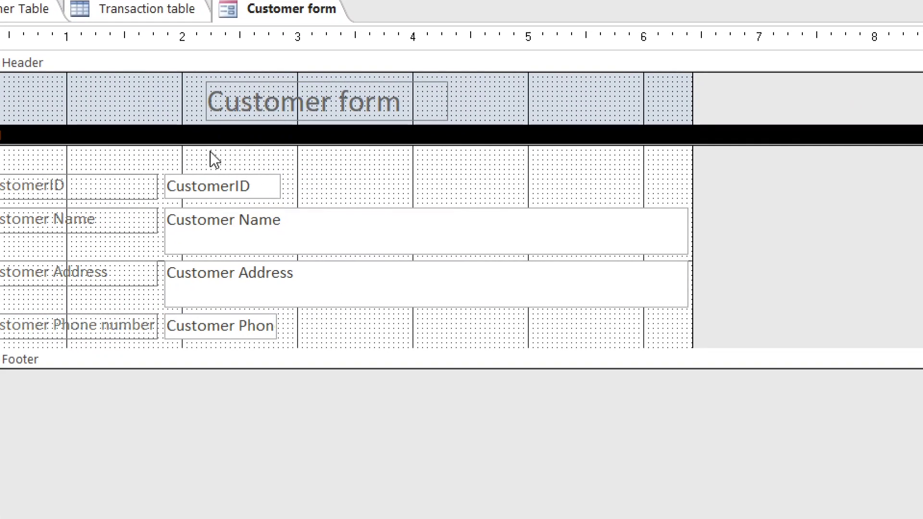
{"action": "left_click_drag", "start_coordinate": [215, 159], "coordinate": [226, 350]}
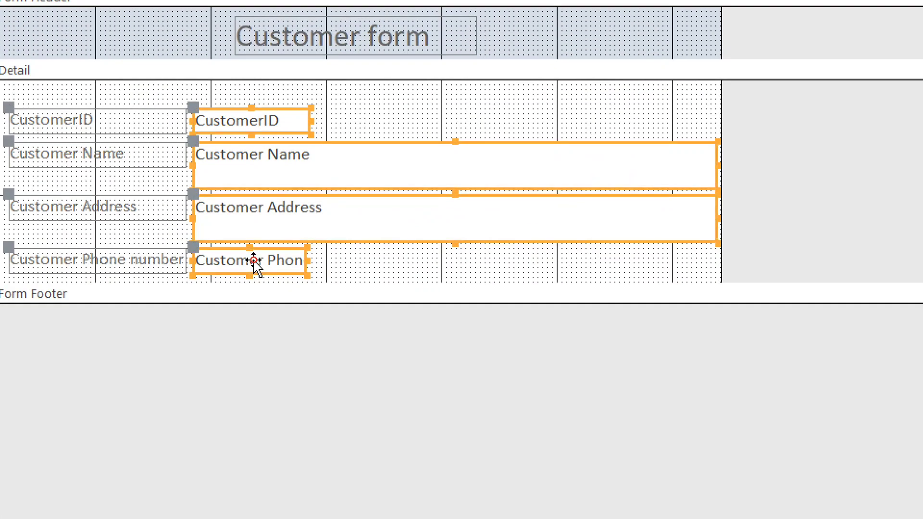
{"action": "right_click", "coordinate": [255, 262]}
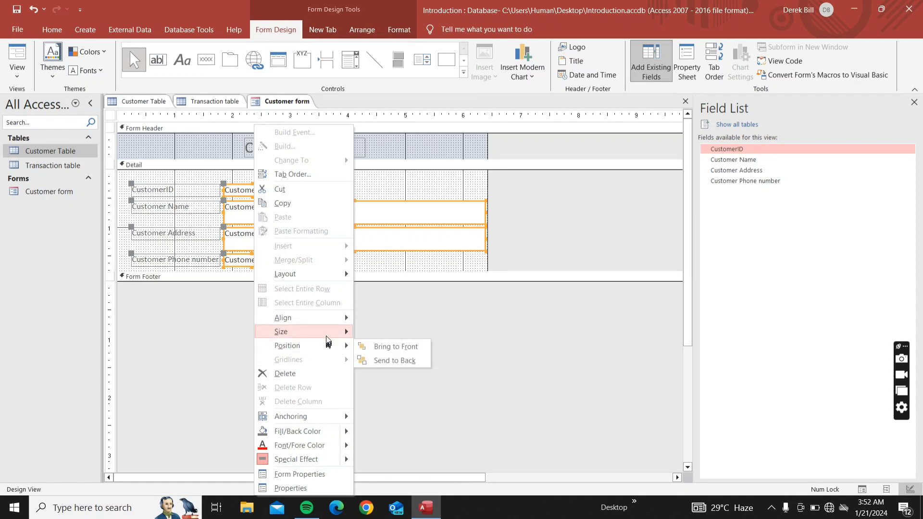
{"action": "mouse_move", "coordinate": [327, 335]}
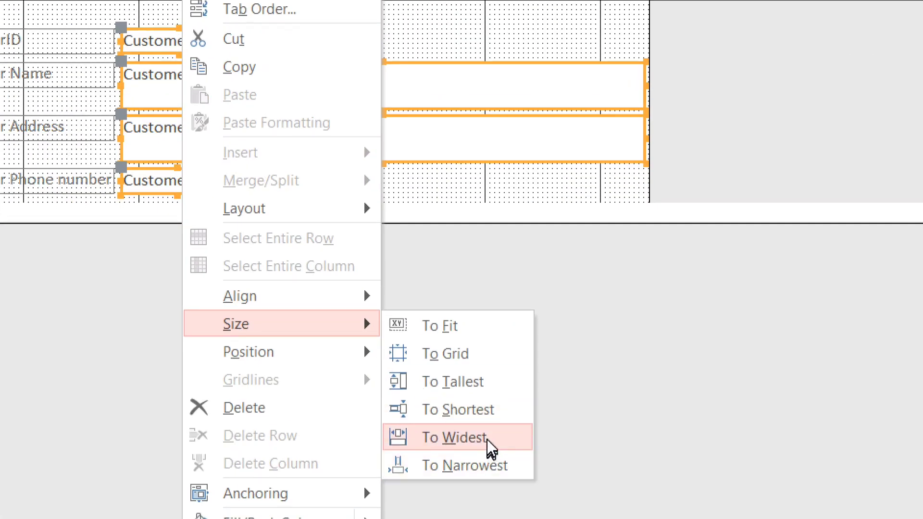
{"action": "left_click", "coordinate": [487, 440]}
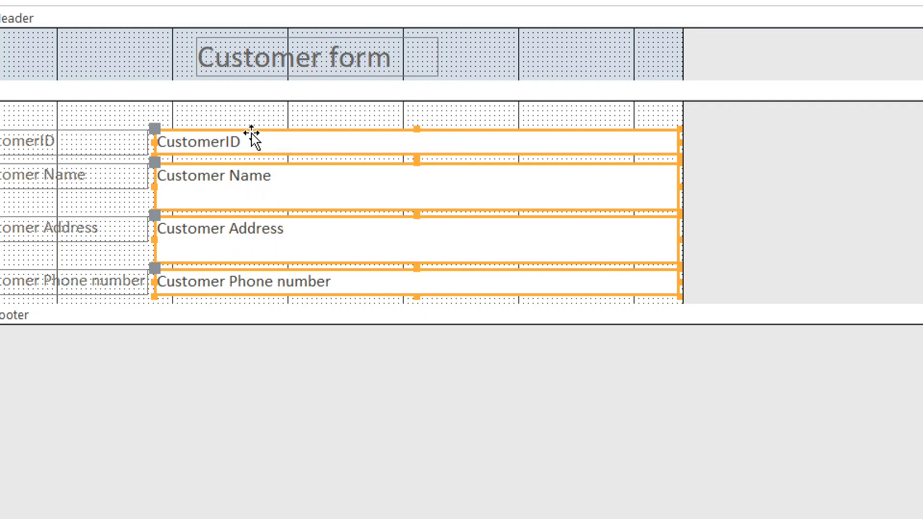
Size the selected text boxes To Shortest so all share one height
{"action": "right_click", "coordinate": [251, 187]}
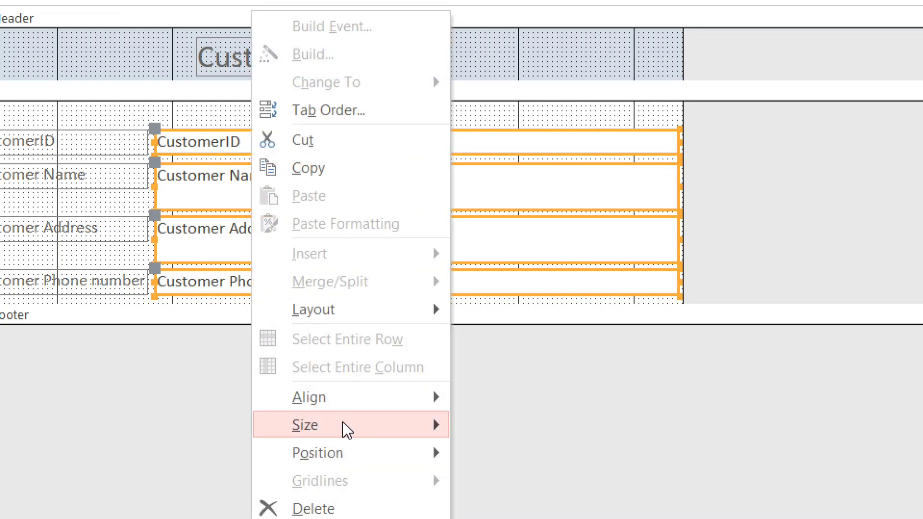
{"action": "mouse_move", "coordinate": [346, 428]}
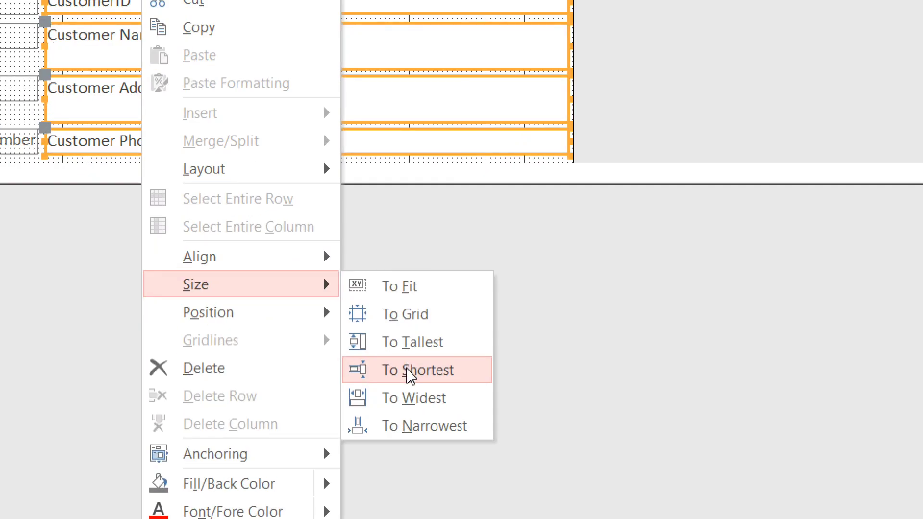
{"action": "left_click", "coordinate": [409, 371]}
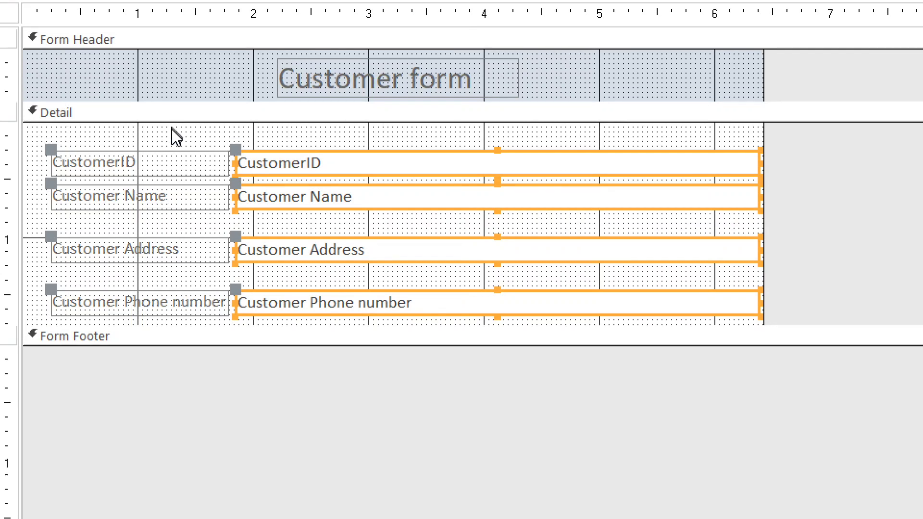
Make the four field labels bold with black font colour, then select the four text boxes
{"action": "left_click_drag", "start_coordinate": [163, 137], "coordinate": [161, 315]}
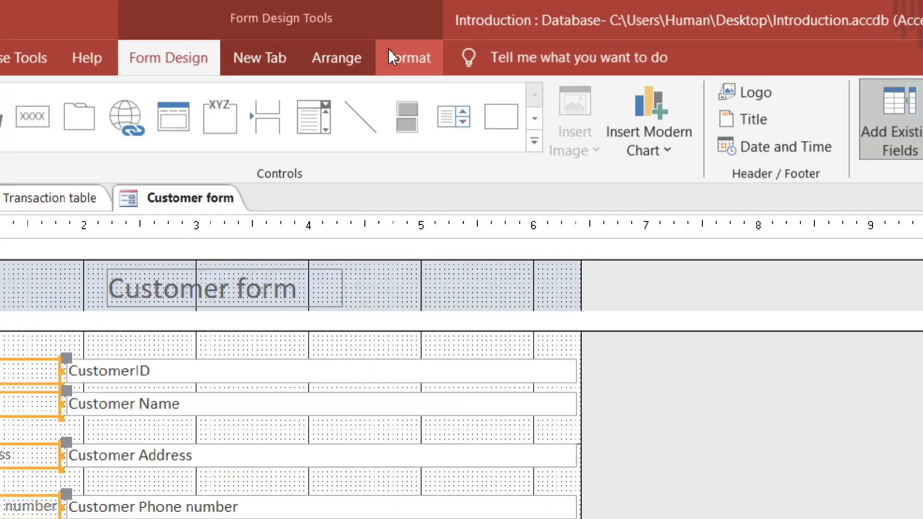
{"action": "left_click", "coordinate": [389, 28]}
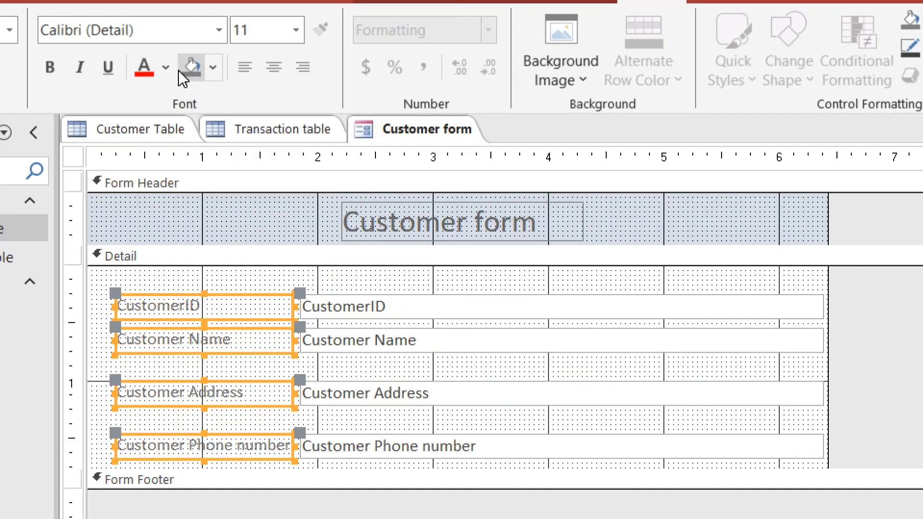
{"action": "left_click", "coordinate": [165, 68]}
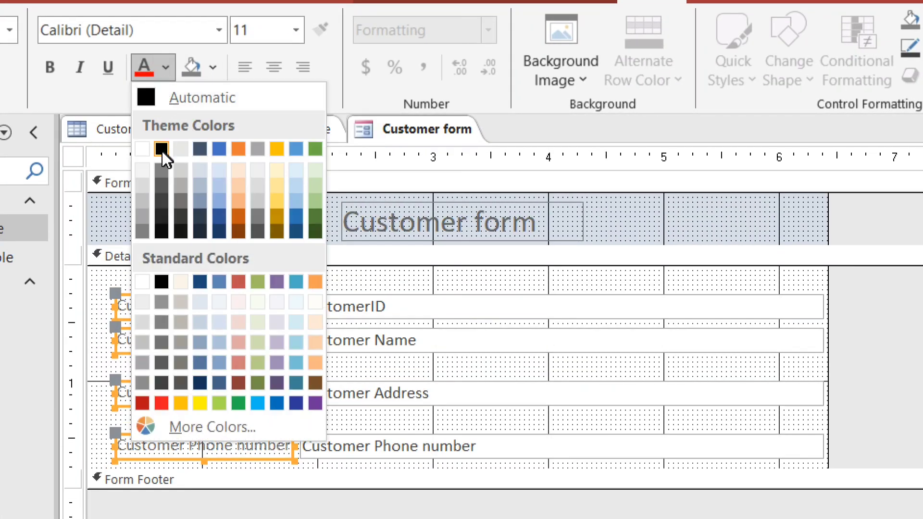
{"action": "left_click", "coordinate": [161, 149]}
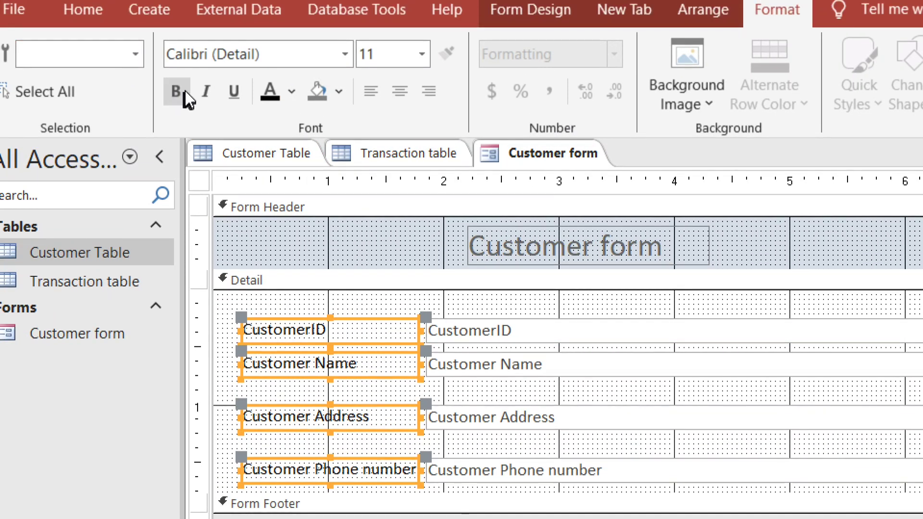
{"action": "left_click", "coordinate": [184, 93]}
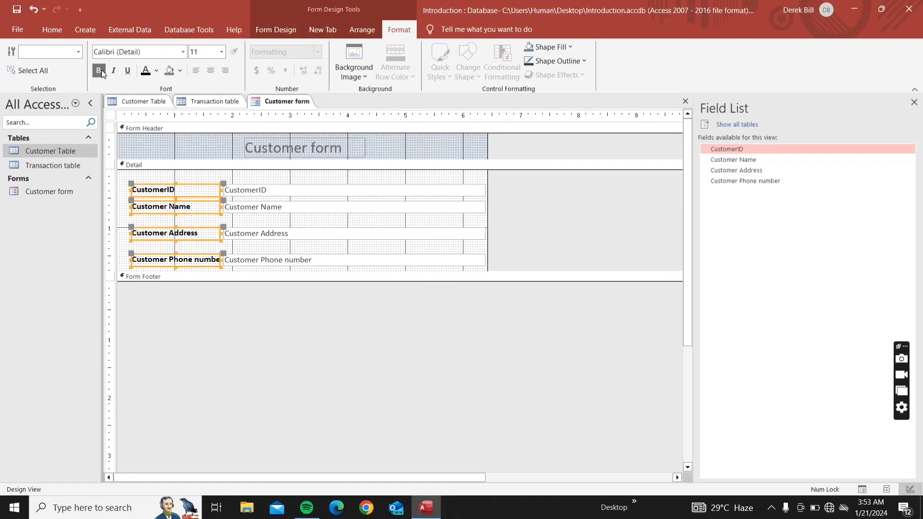
{"action": "left_click", "coordinate": [250, 180]}
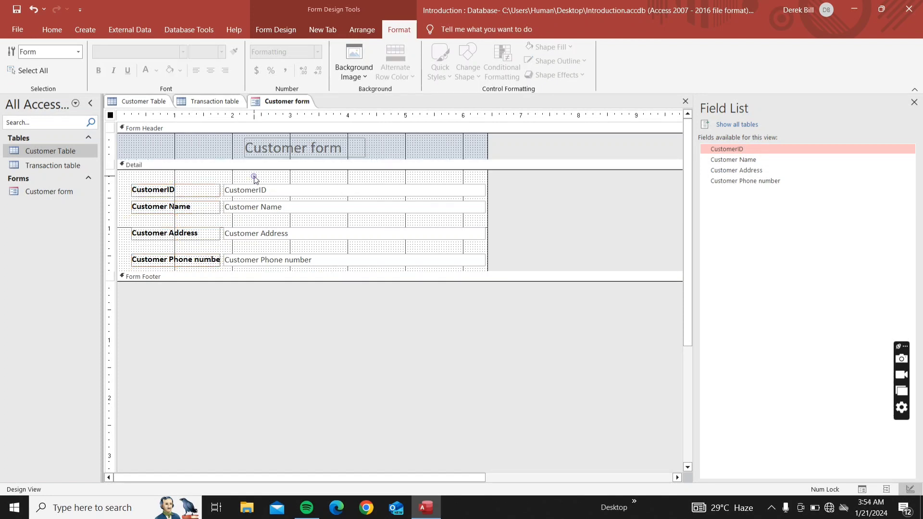
{"action": "left_click_drag", "start_coordinate": [254, 179], "coordinate": [256, 260]}
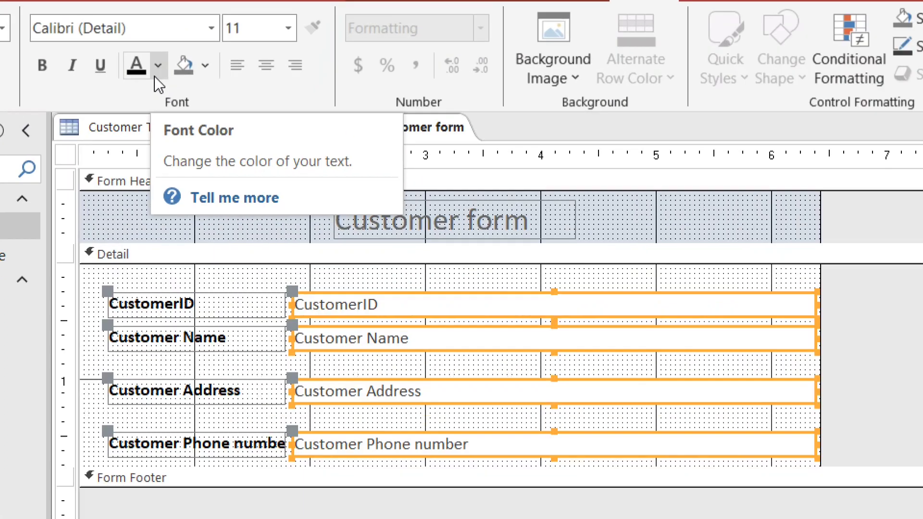
Turn the text box text black, and make the title black, bold and centred
{"action": "left_click", "coordinate": [131, 68]}
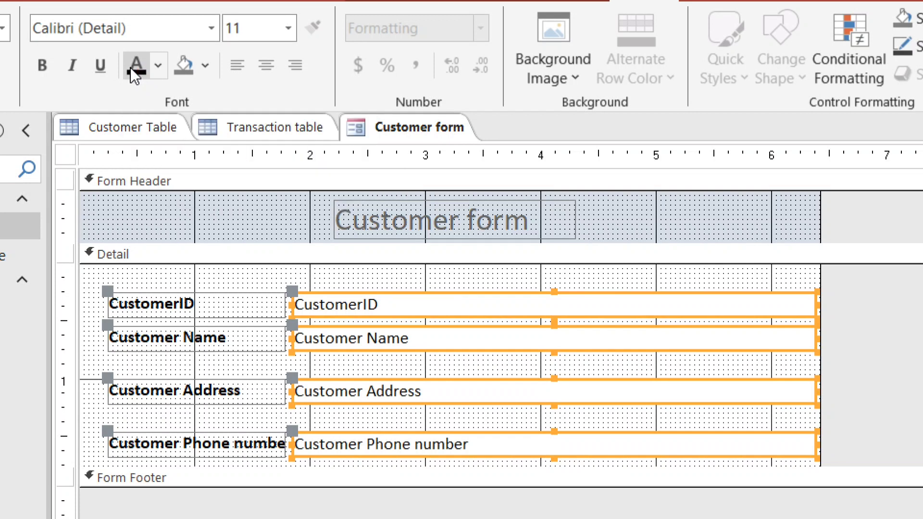
{"action": "left_click", "coordinate": [450, 236]}
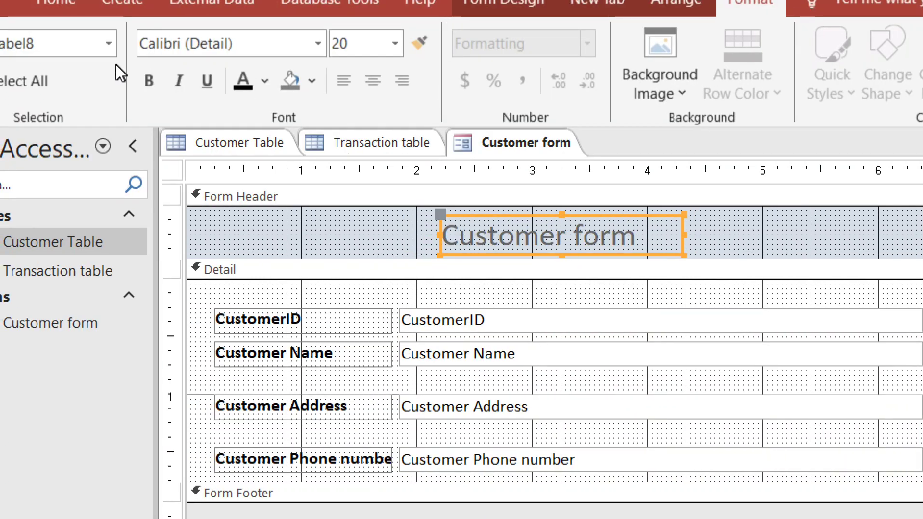
{"action": "left_click", "coordinate": [242, 79]}
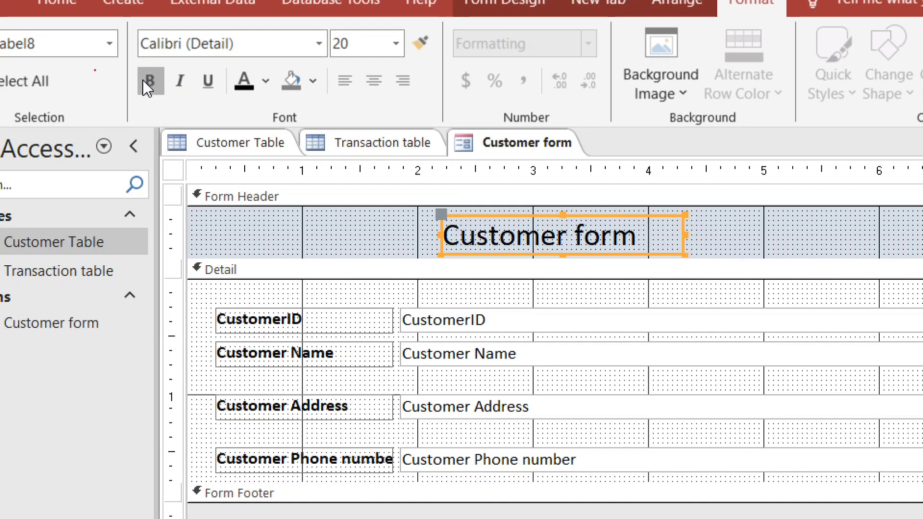
{"action": "left_click", "coordinate": [142, 80]}
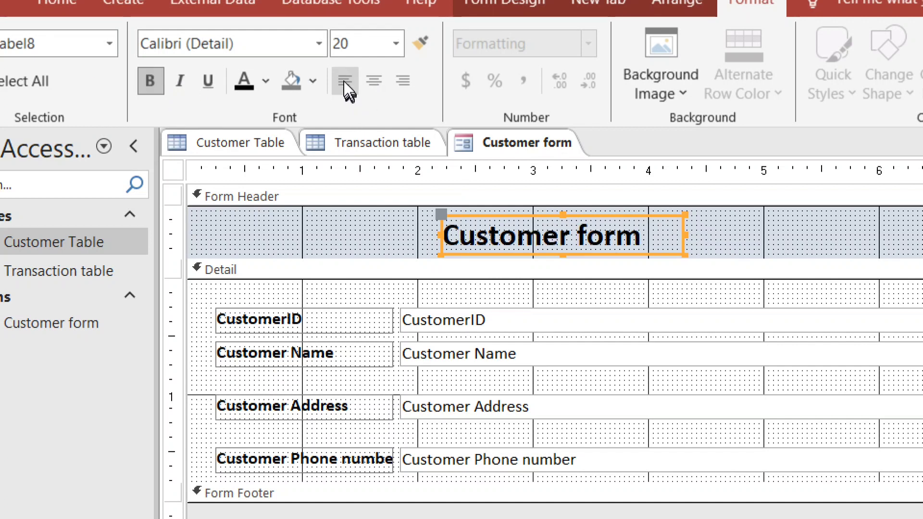
{"action": "left_click", "coordinate": [368, 83]}
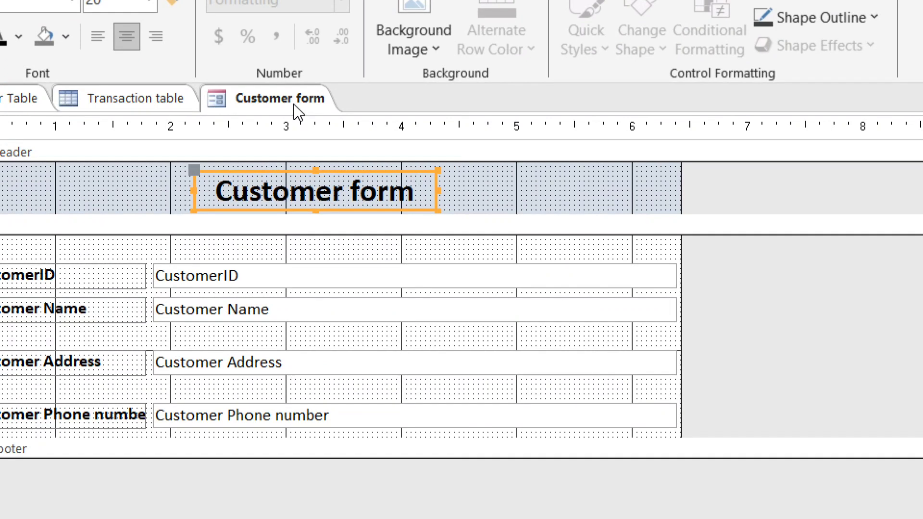
{"action": "right_click", "coordinate": [298, 110]}
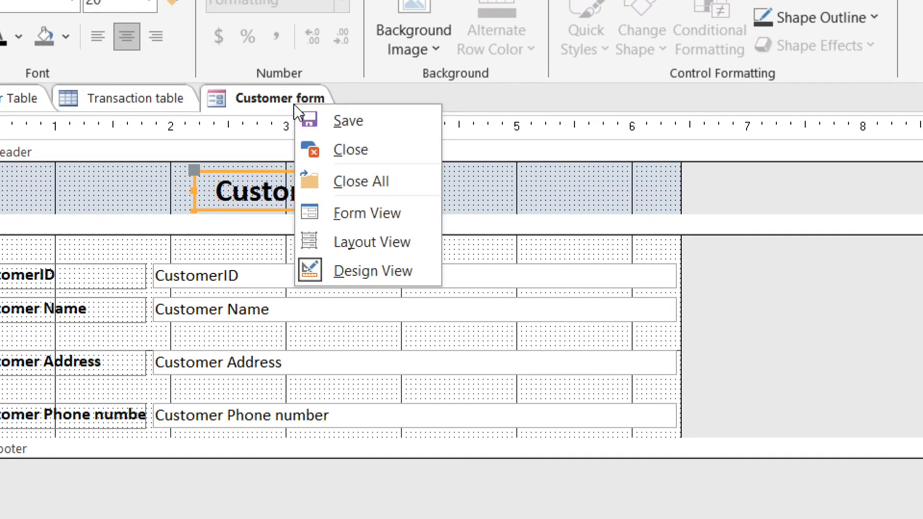
{"action": "left_click", "coordinate": [312, 218]}
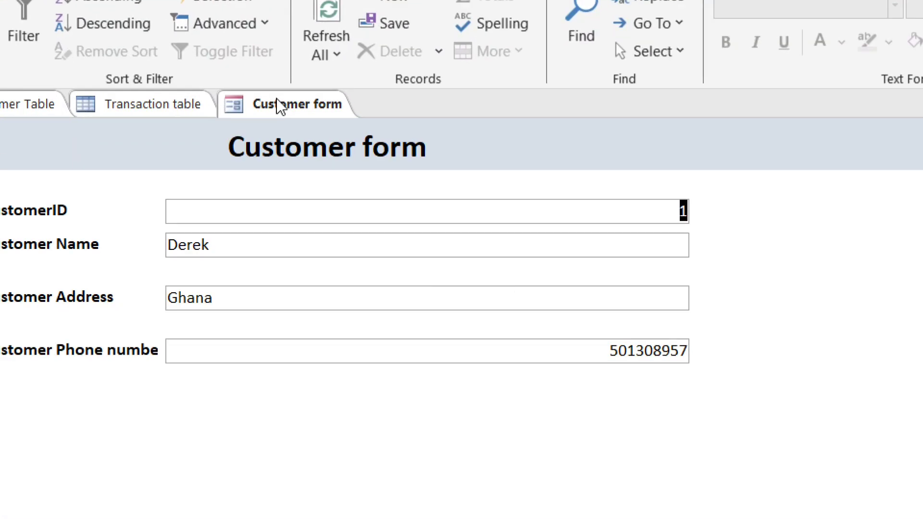
{"action": "right_click", "coordinate": [277, 99]}
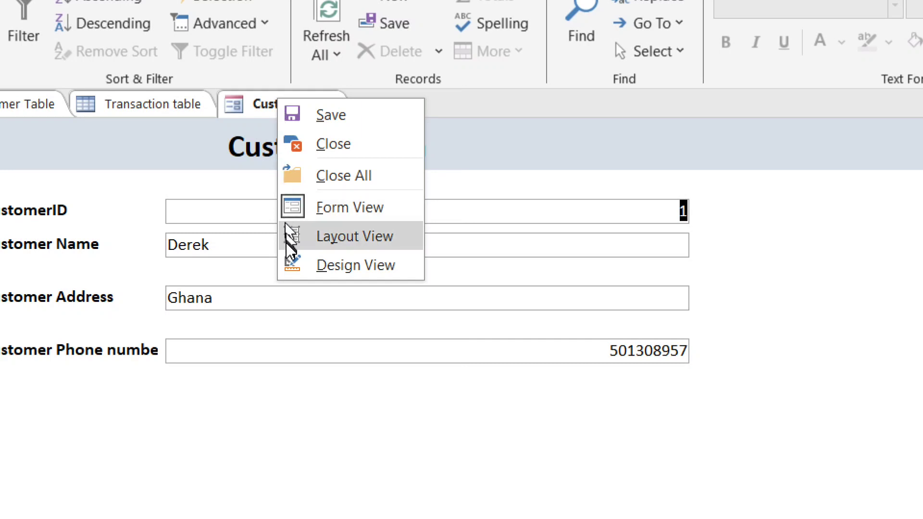
{"action": "left_click", "coordinate": [289, 264]}
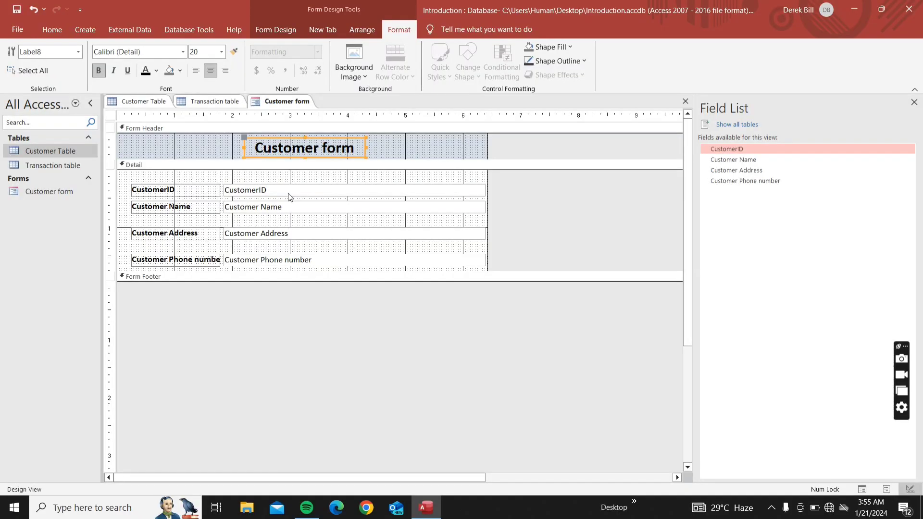
Left-align the text in the four field text boxes, then switch the Customer form to Form View
{"action": "left_click", "coordinate": [771, 509]}
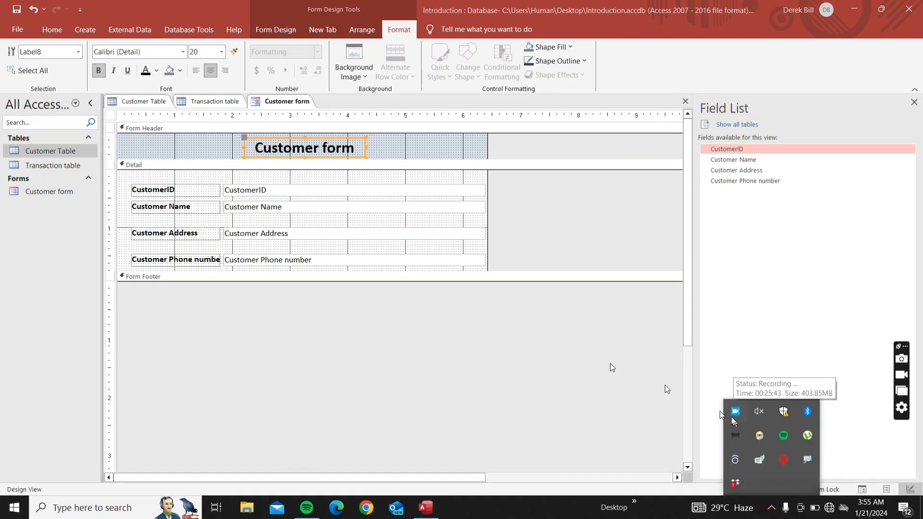
{"action": "left_click", "coordinate": [188, 180]}
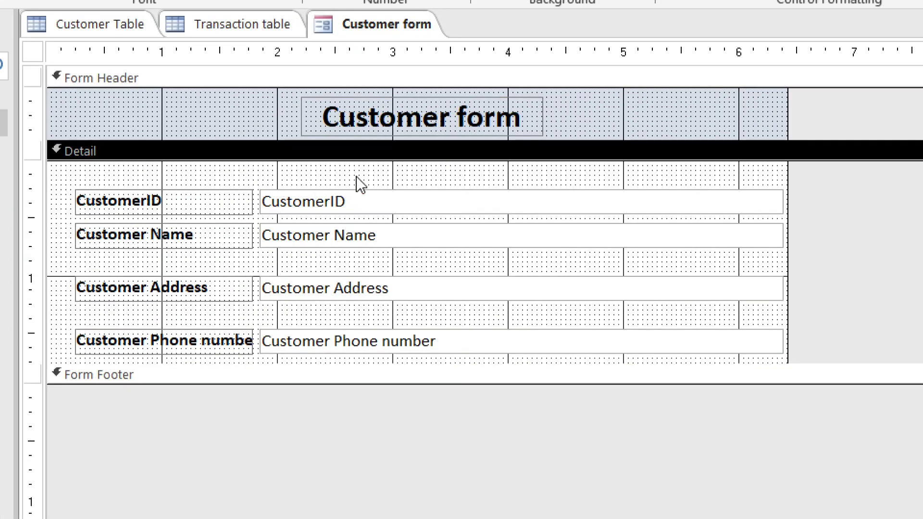
{"action": "left_click_drag", "start_coordinate": [356, 177], "coordinate": [356, 342]}
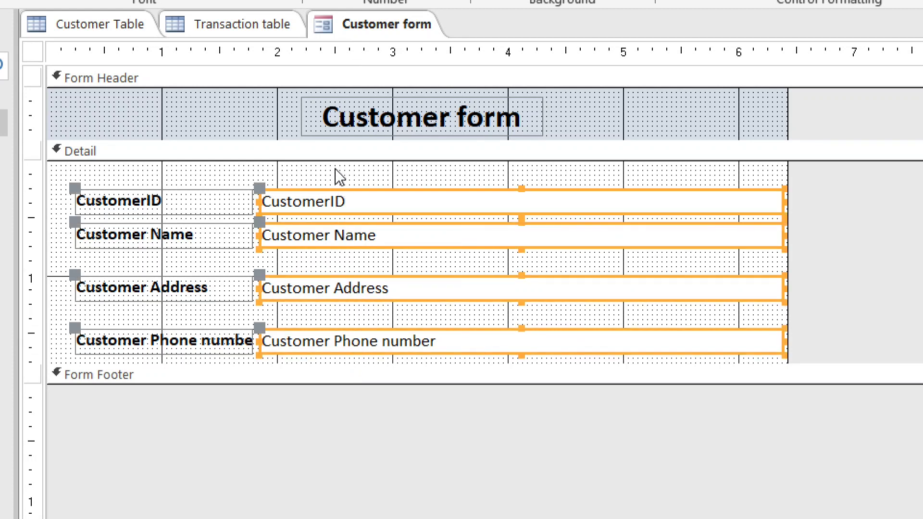
{"action": "left_click_drag", "start_coordinate": [335, 169], "coordinate": [346, 361]}
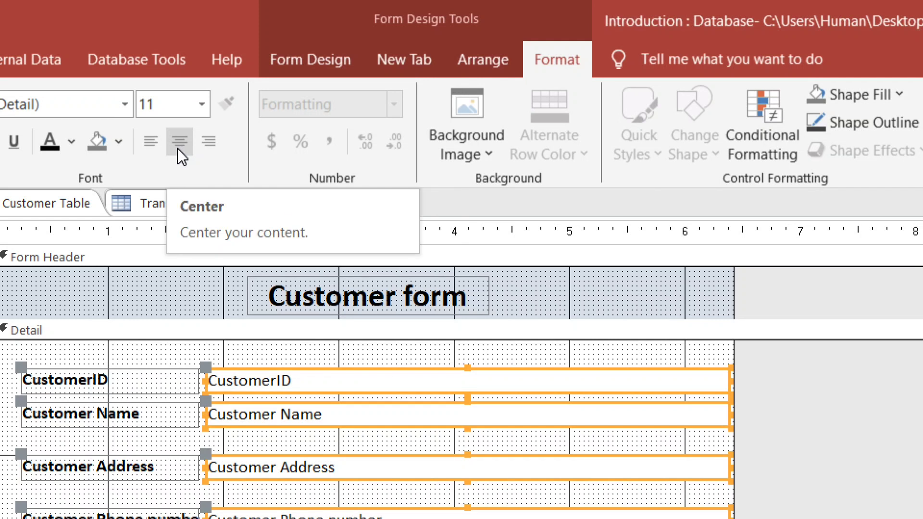
{"action": "left_click", "coordinate": [150, 142]}
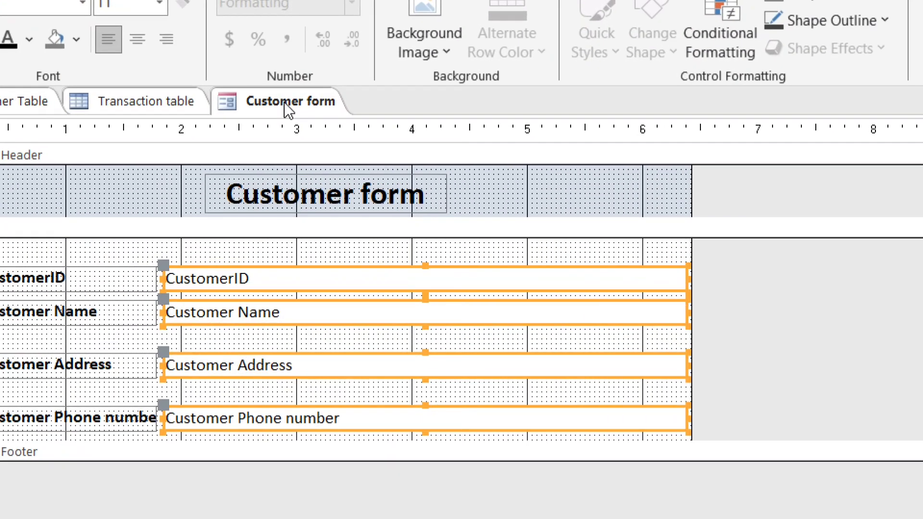
{"action": "right_click", "coordinate": [285, 104]}
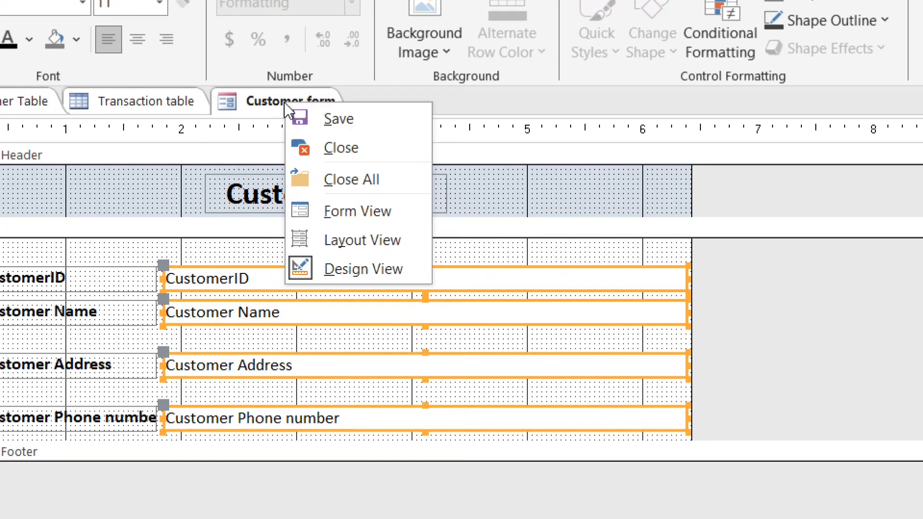
{"action": "left_click", "coordinate": [336, 211]}
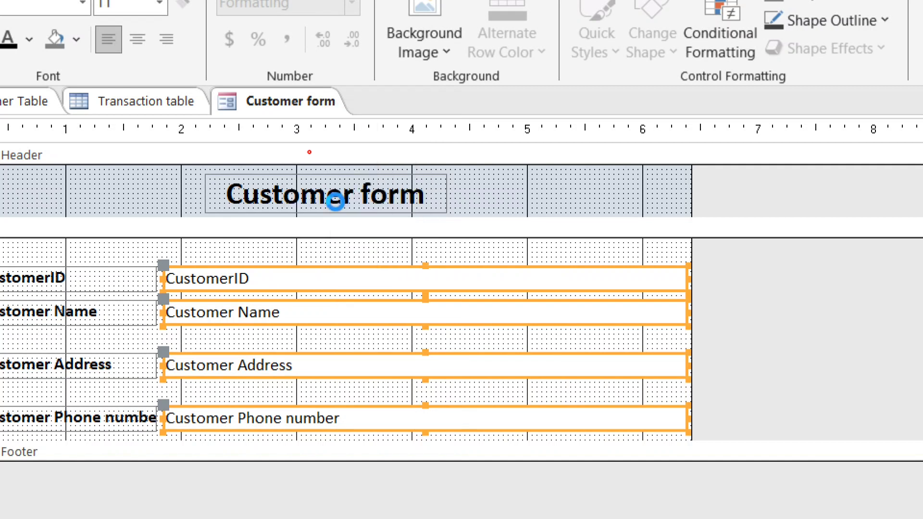
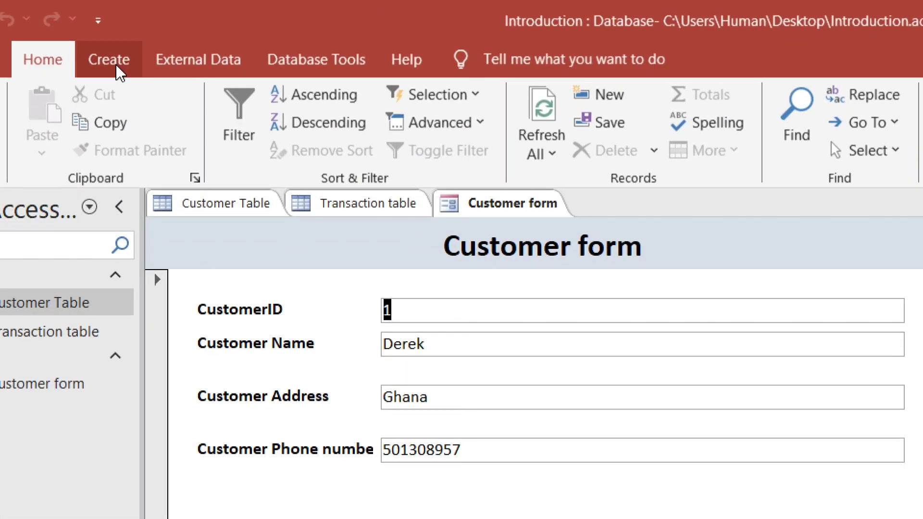
From the Create ribbon, select the Transaction table as the source for a new object
{"action": "left_click", "coordinate": [87, 30]}
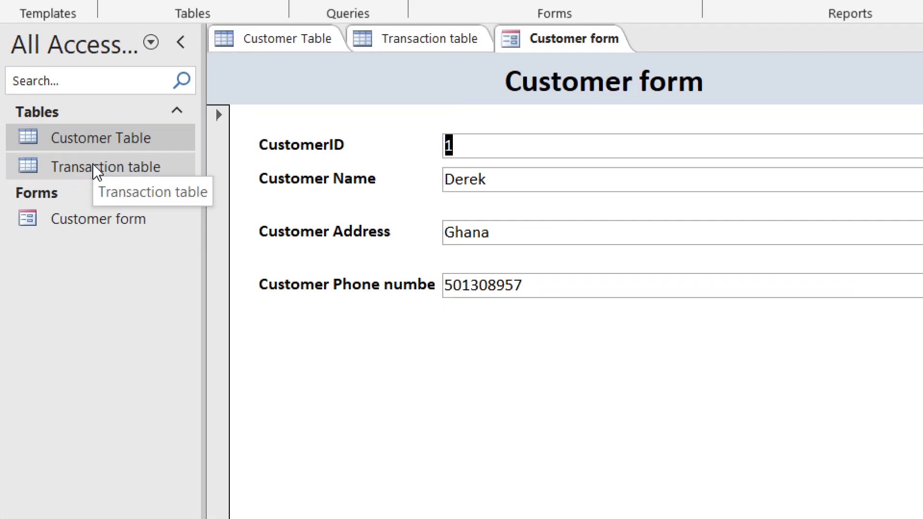
{"action": "left_click", "coordinate": [47, 165]}
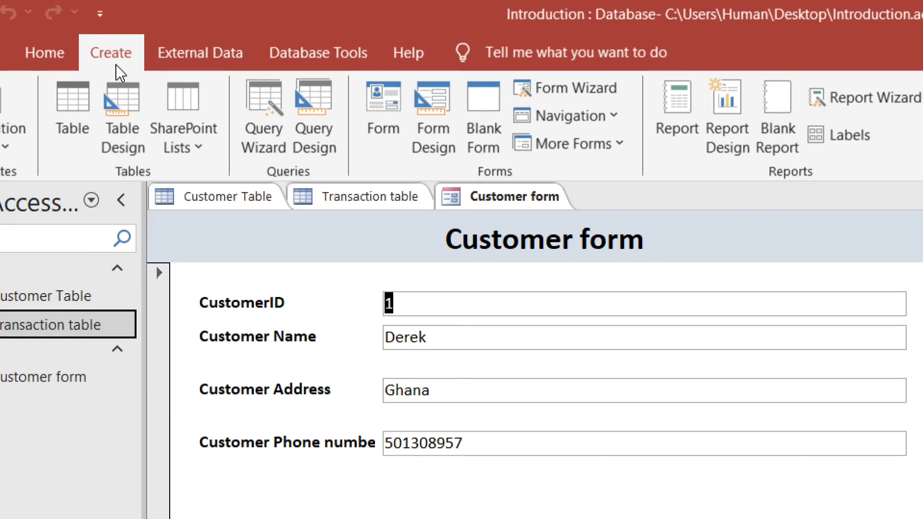
Set up a Form Wizard form with all five Transaction fields, columnar layout, titled 'Transaction form'
{"action": "left_click", "coordinate": [610, 78]}
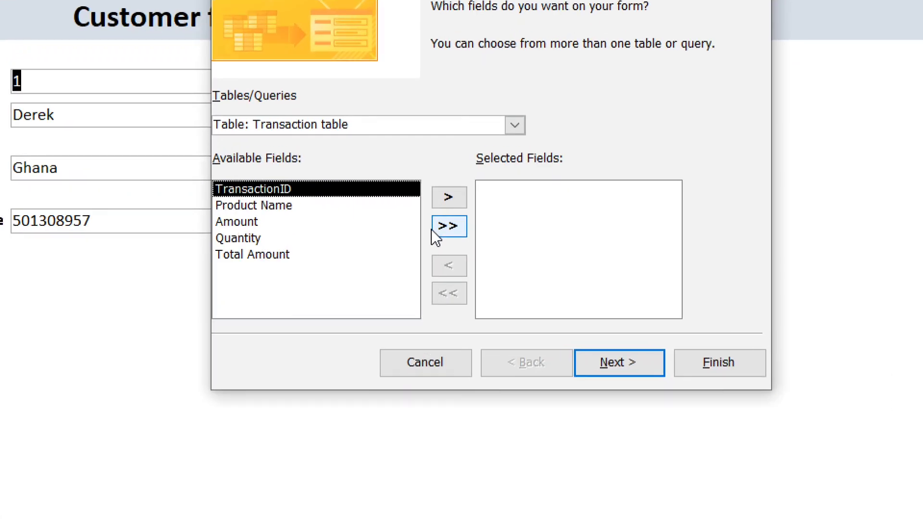
{"action": "left_click", "coordinate": [448, 225]}
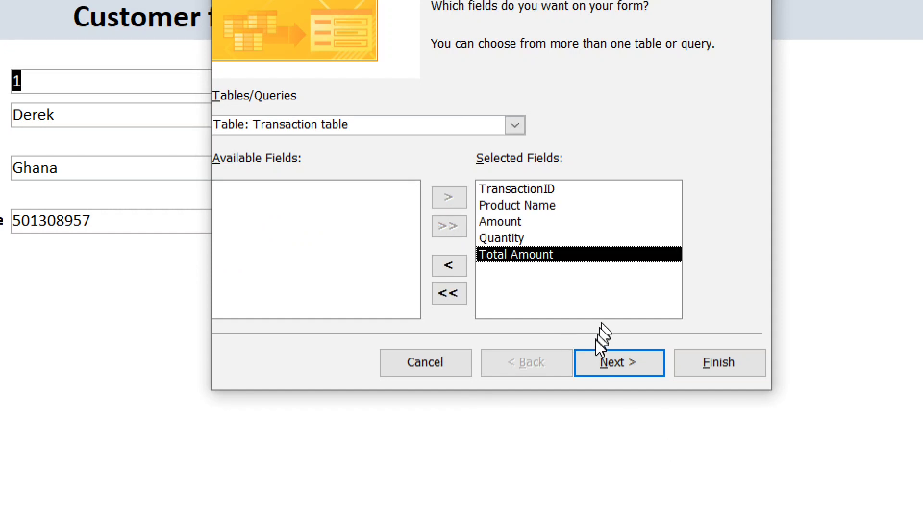
{"action": "left_click", "coordinate": [594, 360]}
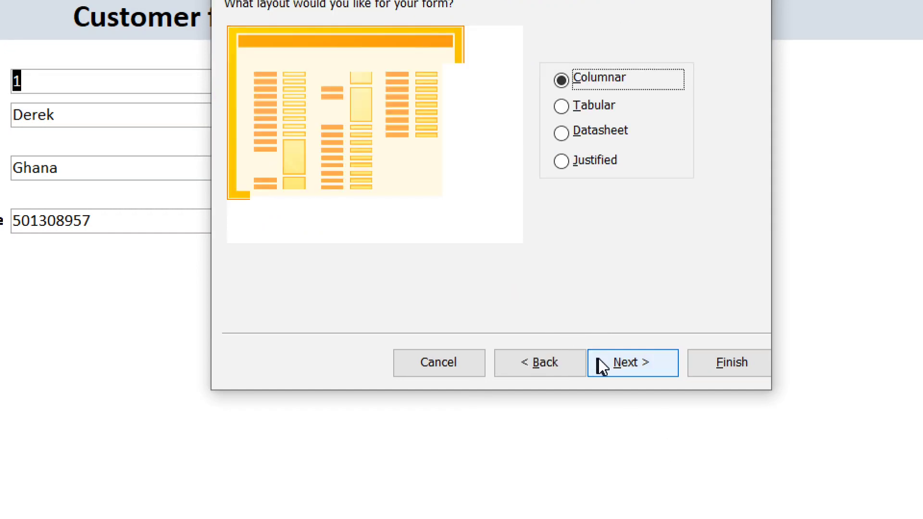
{"action": "left_click", "coordinate": [598, 361]}
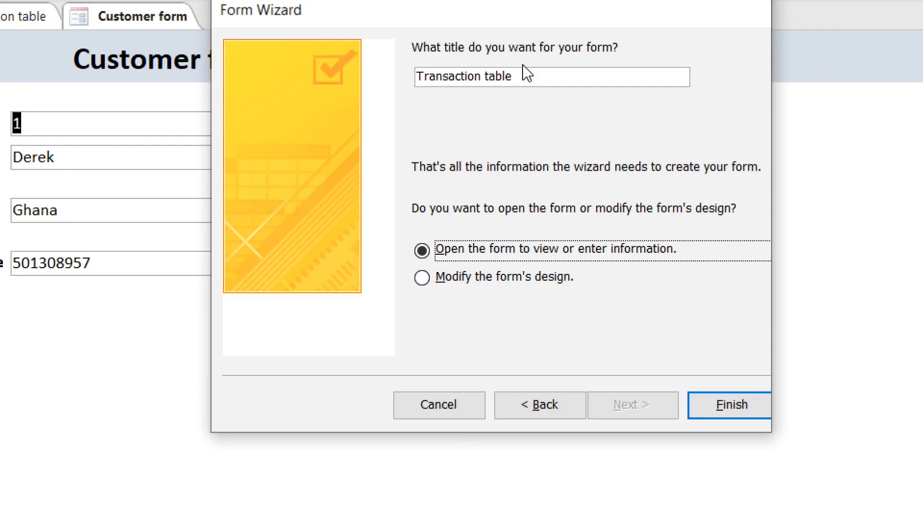
{"action": "left_click", "coordinate": [522, 73]}
{"action": "key", "text": "BackSpace"}
{"action": "key", "text": "BackSpace"}
{"action": "key", "text": "BackSpace"}
{"action": "key", "text": "BackSpace"}
{"action": "key", "text": "BackSpace"}
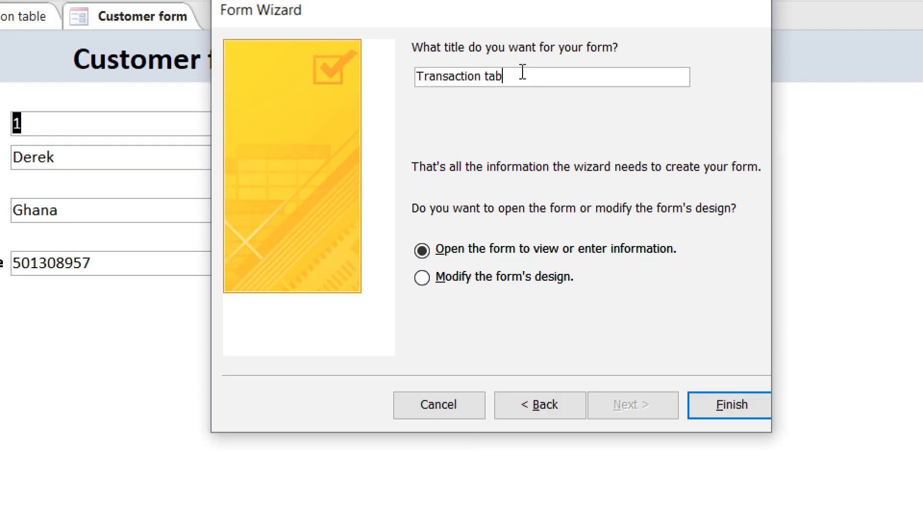
{"action": "type", "text": "form"}
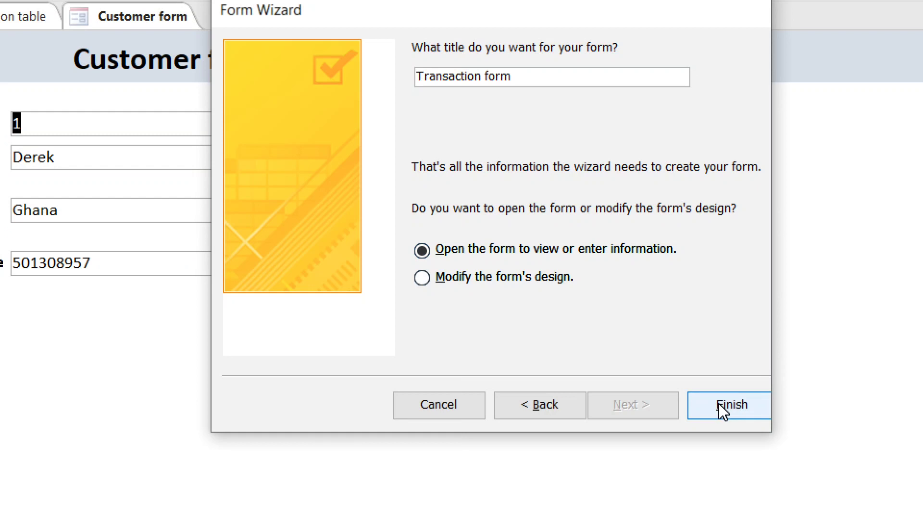
Cancel the Transaction form wizard and start the Report Wizard from the Customer form
{"action": "left_click", "coordinate": [434, 406]}
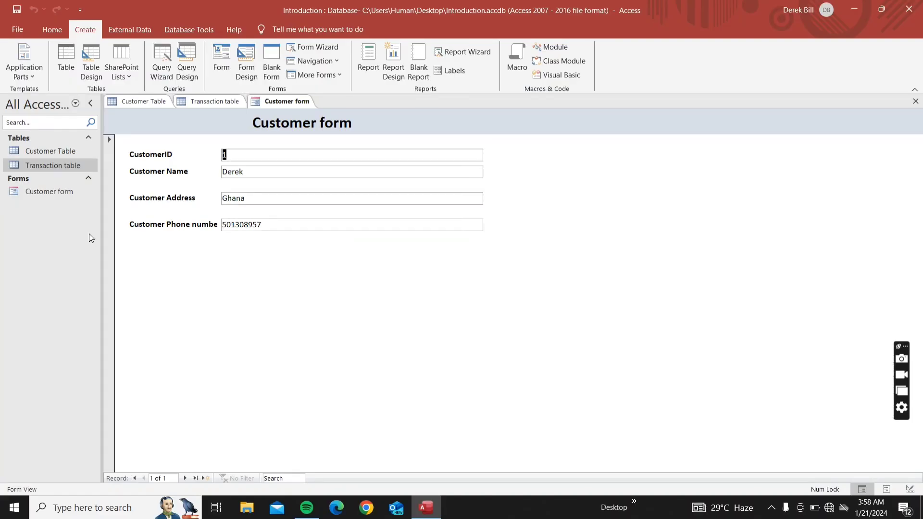
{"action": "left_click", "coordinate": [51, 193]}
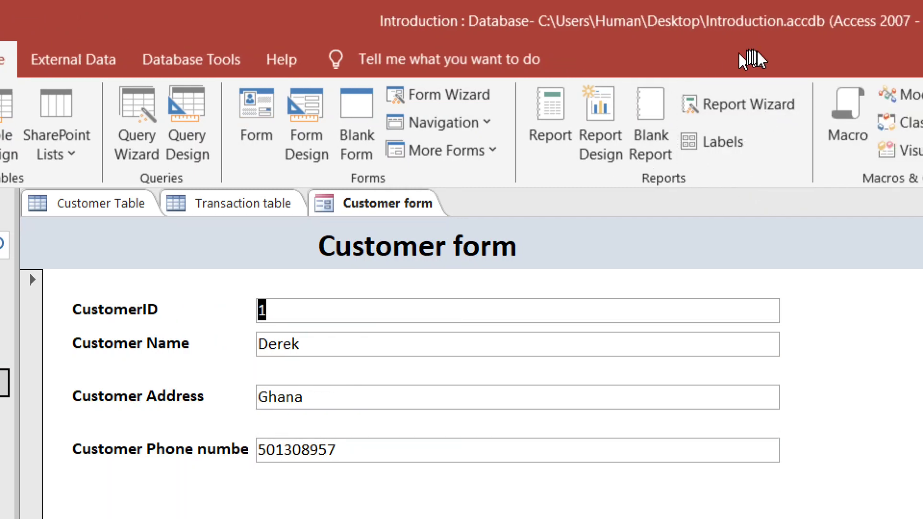
{"action": "left_click", "coordinate": [758, 112]}
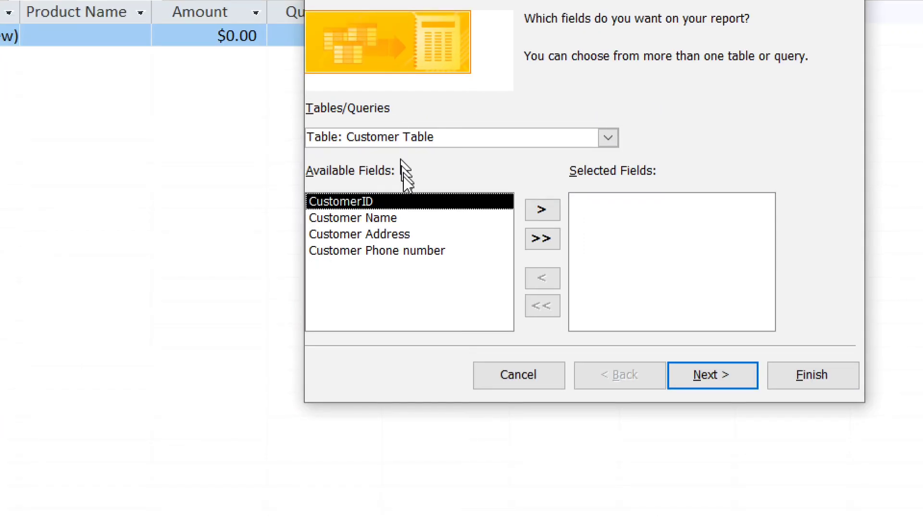
Generate a tabular portrait report with all four Customer Table fields, titled 'Customer report'
{"action": "left_click", "coordinate": [539, 239]}
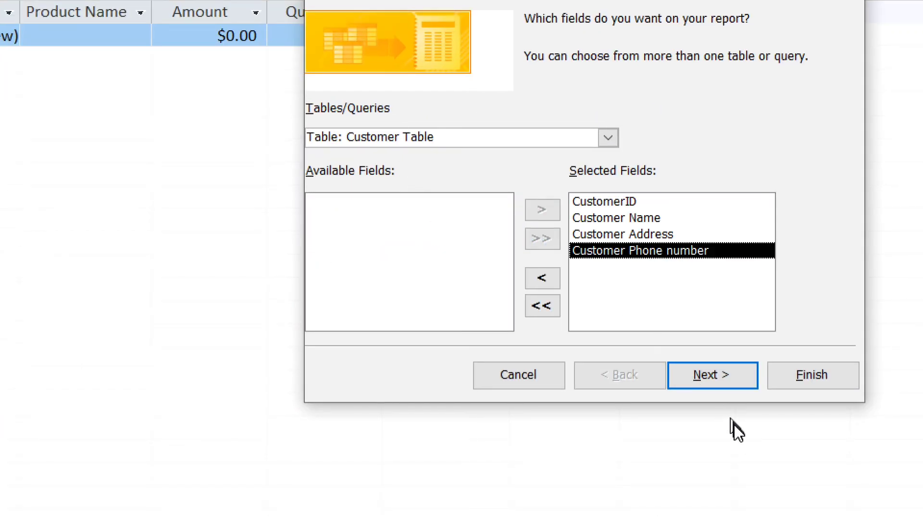
{"action": "left_click", "coordinate": [710, 371]}
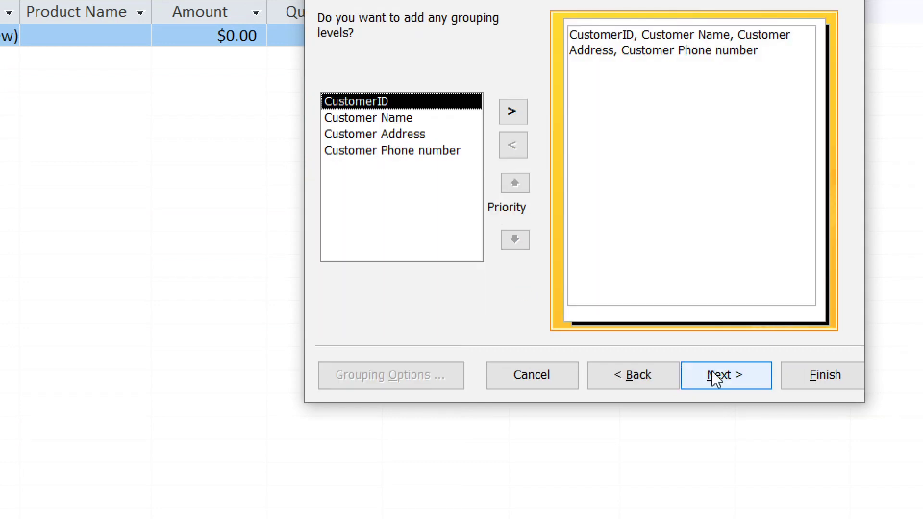
{"action": "left_click", "coordinate": [716, 379]}
{"action": "left_click", "coordinate": [717, 378]}
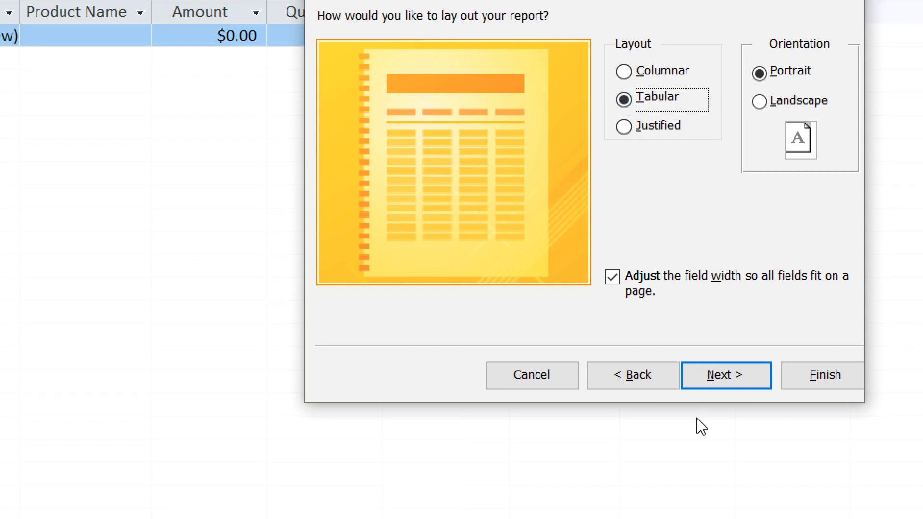
{"action": "left_click", "coordinate": [713, 373]}
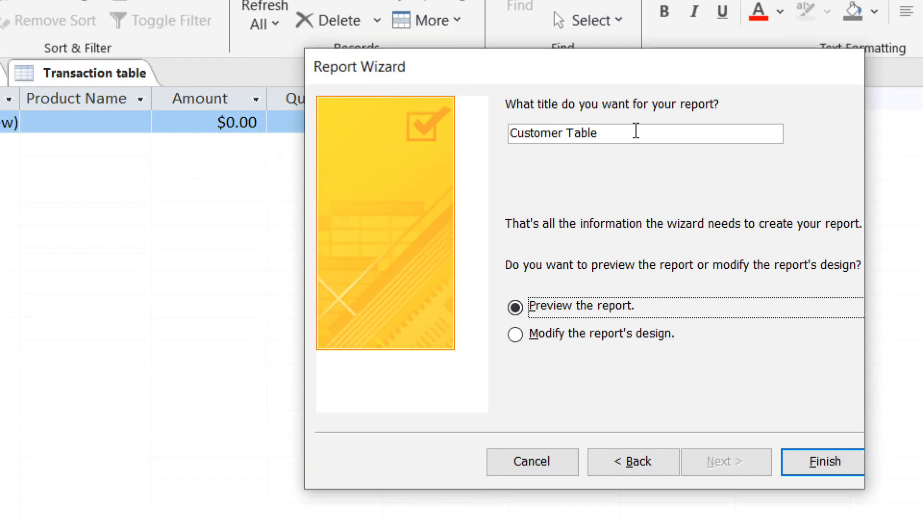
{"action": "key", "text": "BackSpace"}
{"action": "key", "text": "BackSpace"}
{"action": "key", "text": "BackSpace"}
{"action": "key", "text": "BackSpace"}
{"action": "key", "text": "BackSpace"}
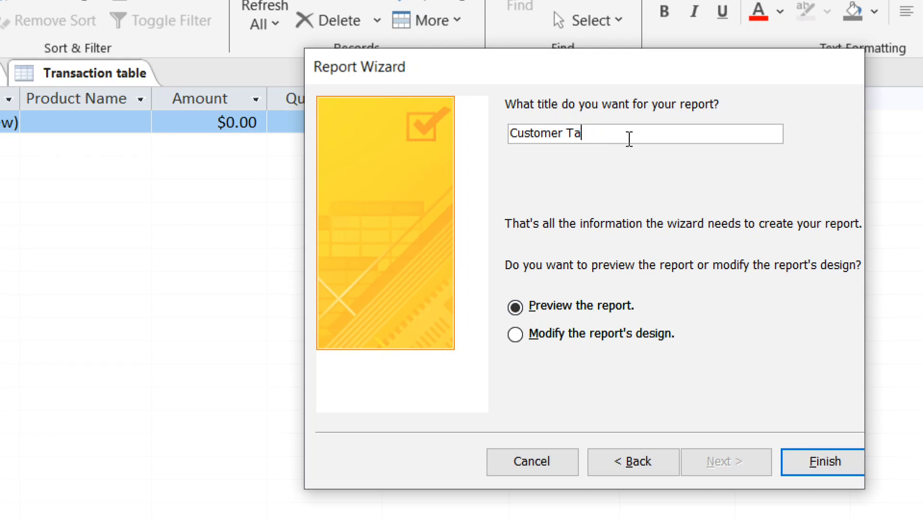
{"action": "type", "text": "form"}
{"action": "key", "text": "BackSpace"}
{"action": "key", "text": "BackSpace"}
{"action": "key", "text": "BackSpace"}
{"action": "key", "text": "BackSpace"}
{"action": "type", "text": "report"}
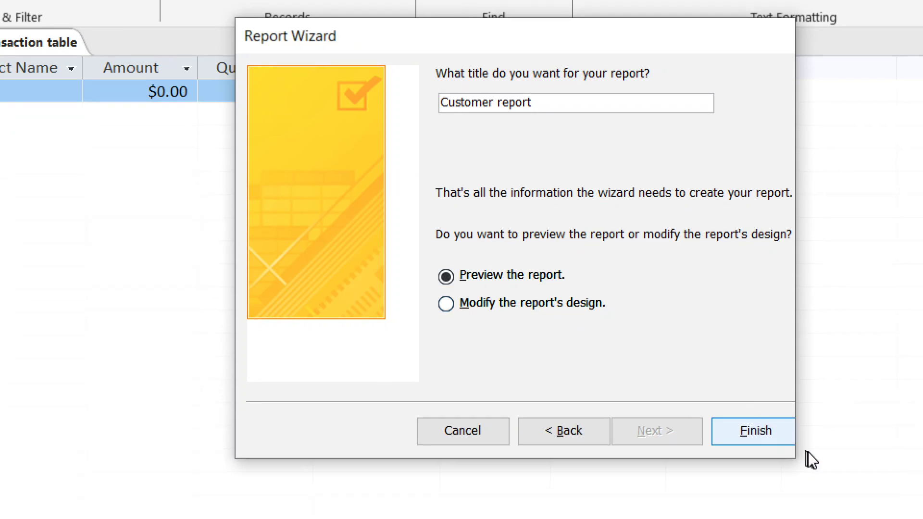
{"action": "left_click", "coordinate": [834, 467]}
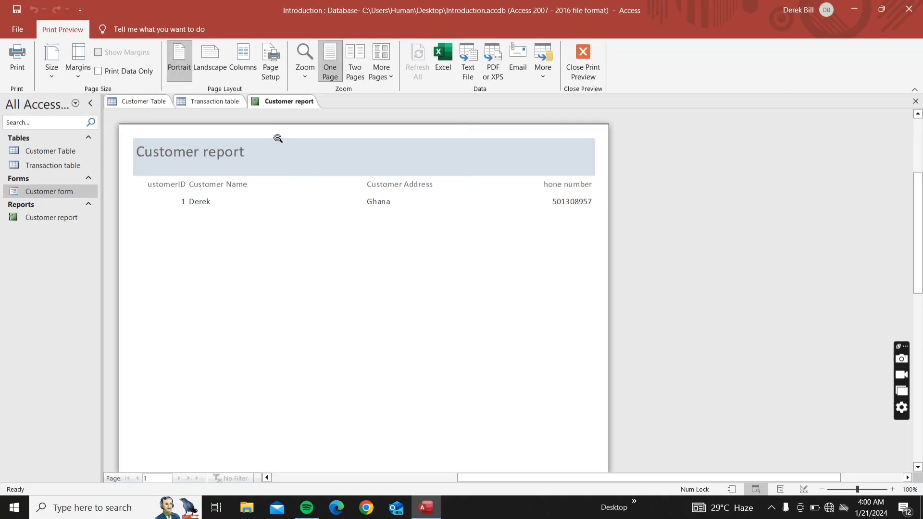
Bring up the view options menu on the Customer report print preview
{"action": "right_click", "coordinate": [275, 138]}
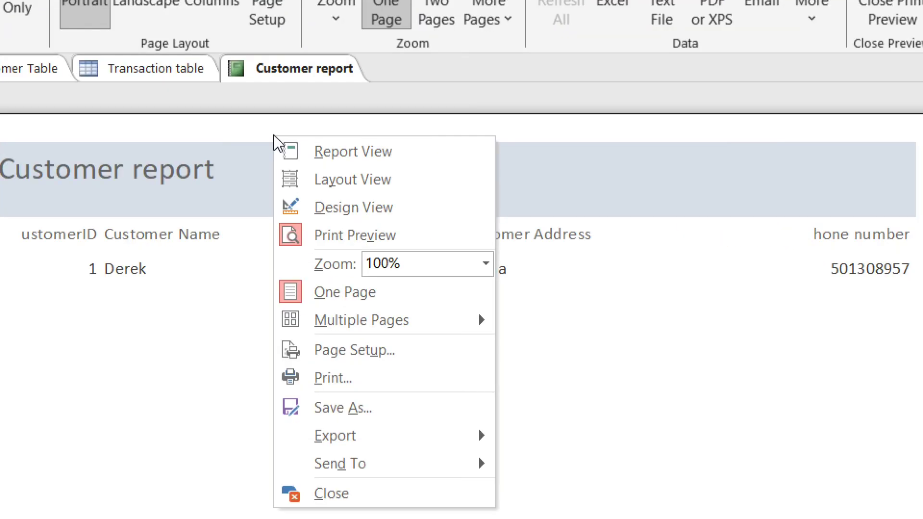
Switch the Customer report to Design View and widen the CustomerID column heading
{"action": "left_click", "coordinate": [316, 214]}
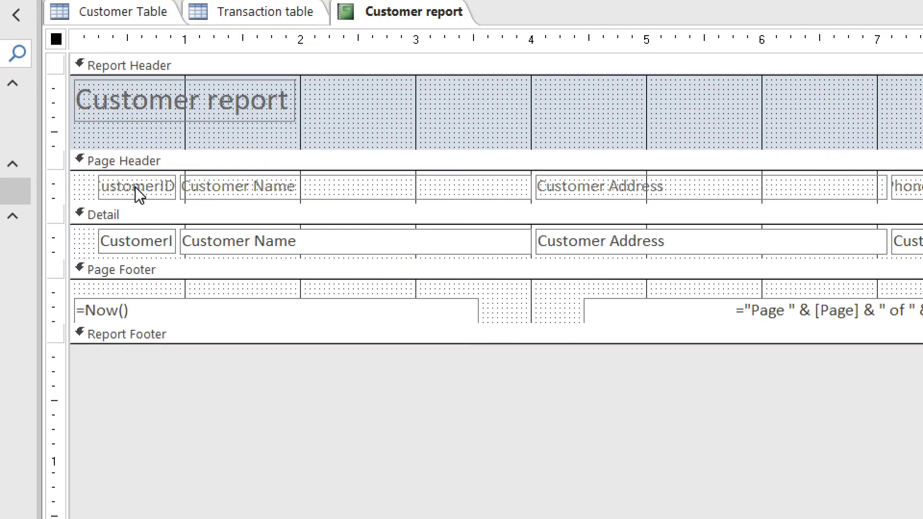
{"action": "left_click", "coordinate": [139, 193]}
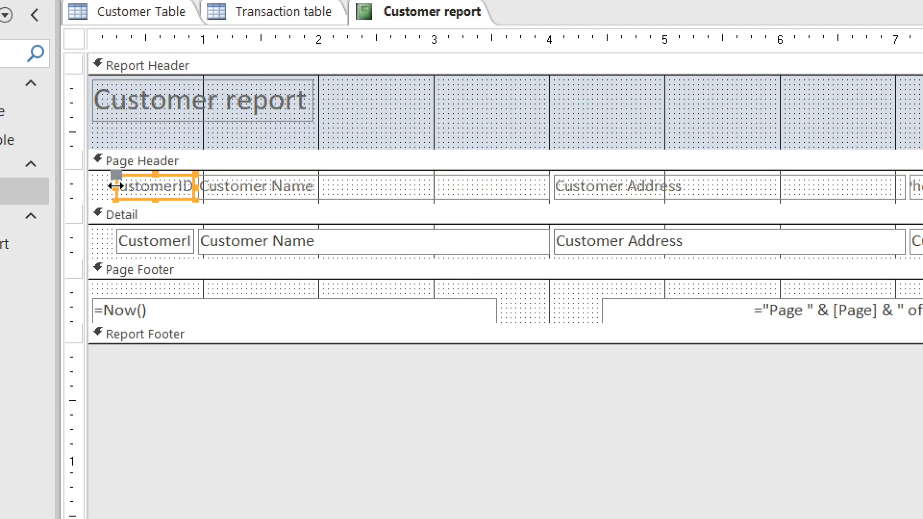
{"action": "left_click_drag", "start_coordinate": [115, 186], "coordinate": [92, 186]}
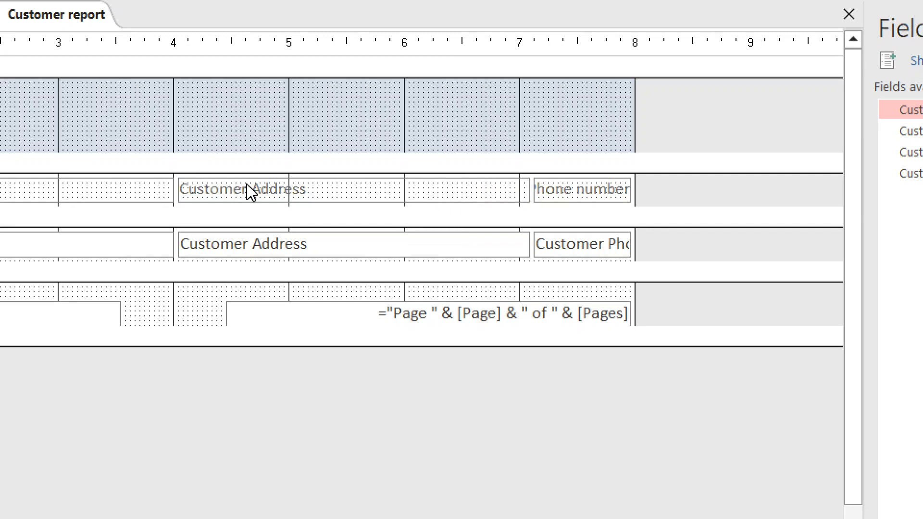
Narrow the Customer Address heading and box, and widen the phone number heading and box
{"action": "left_click", "coordinate": [345, 192]}
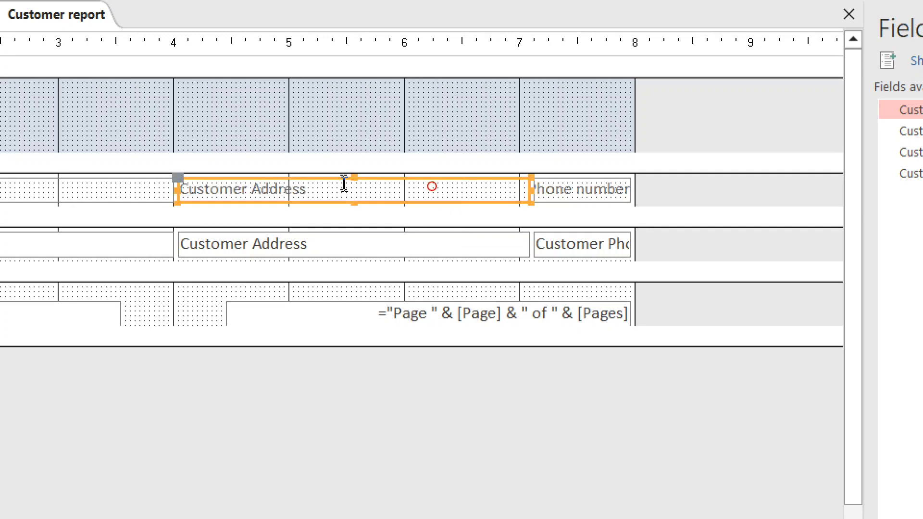
{"action": "left_click", "coordinate": [349, 249], "text": "shift"}
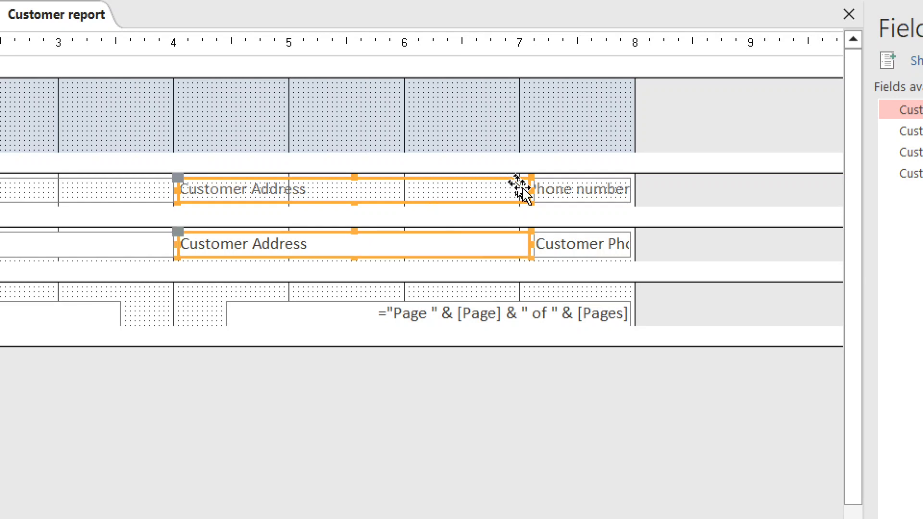
{"action": "left_click_drag", "start_coordinate": [529, 189], "coordinate": [444, 197]}
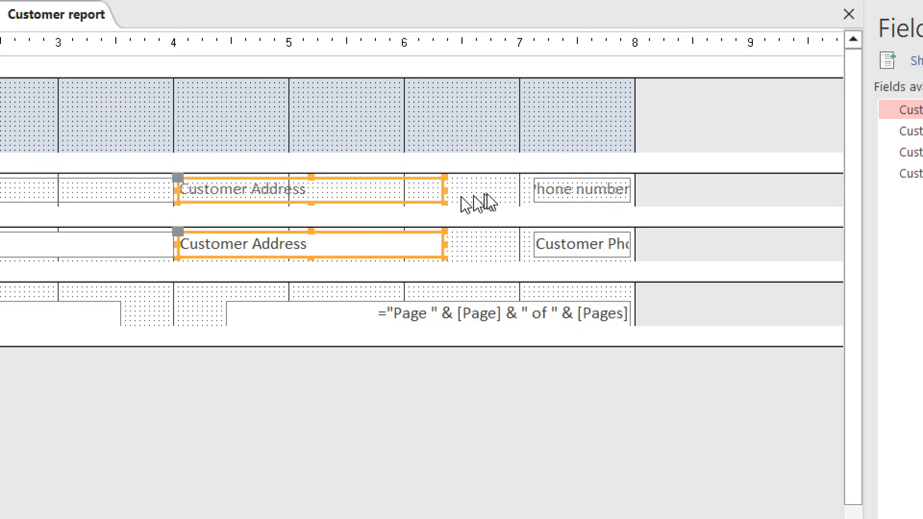
{"action": "left_click", "coordinate": [556, 192]}
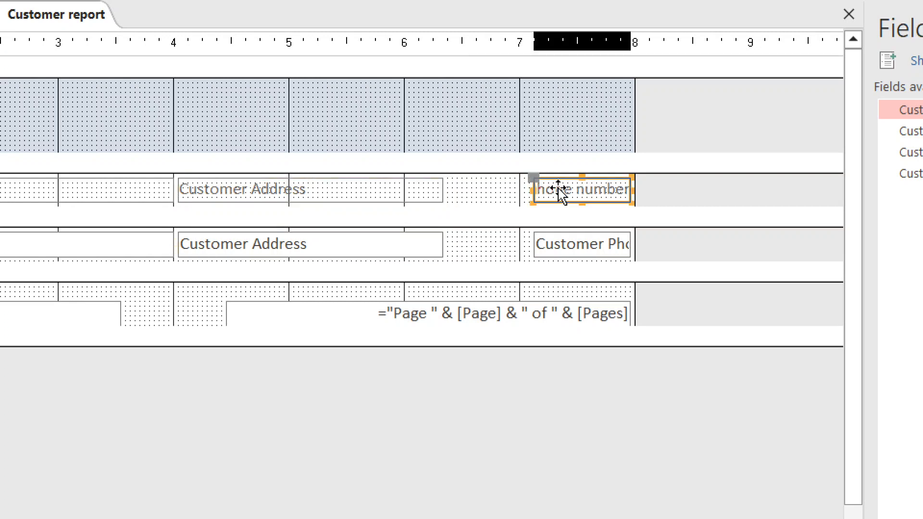
{"action": "left_click", "coordinate": [561, 256], "text": "shift"}
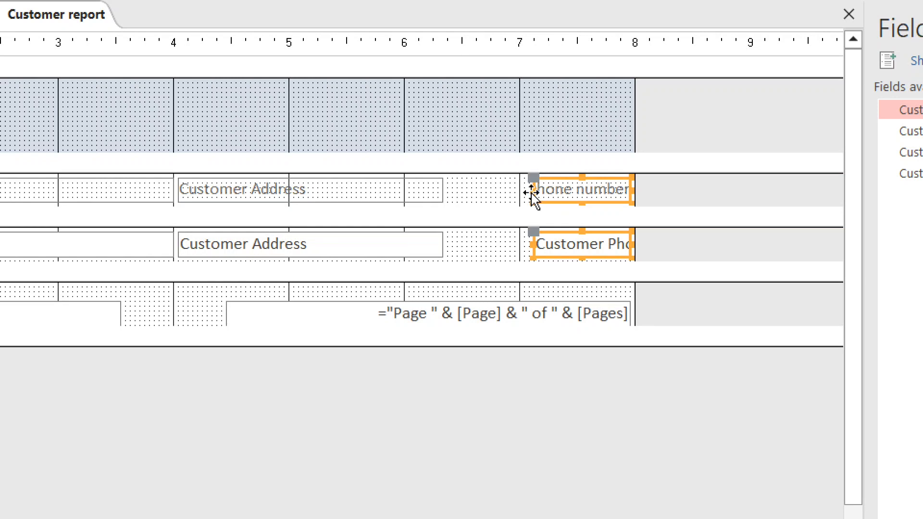
{"action": "left_click_drag", "start_coordinate": [532, 190], "coordinate": [449, 189]}
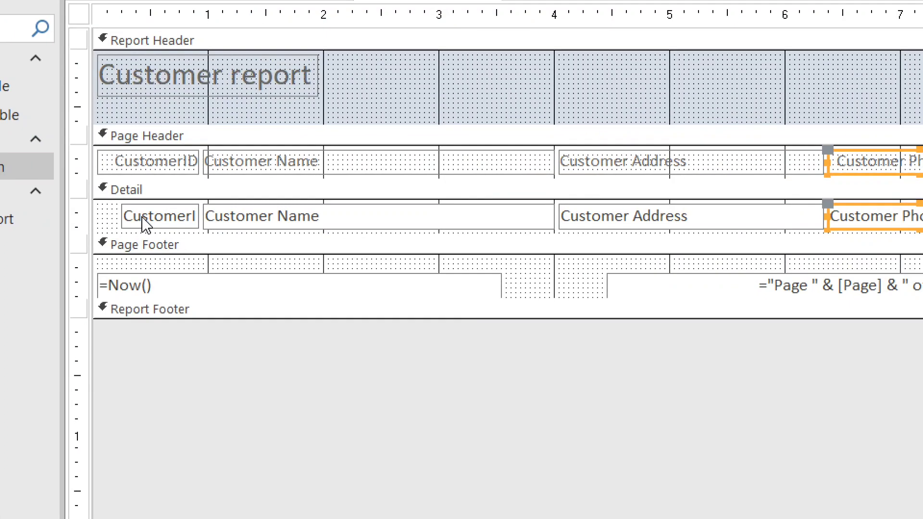
Widen the Detail CustomerID box, then select all four Page Header column headings
{"action": "left_click", "coordinate": [146, 223]}
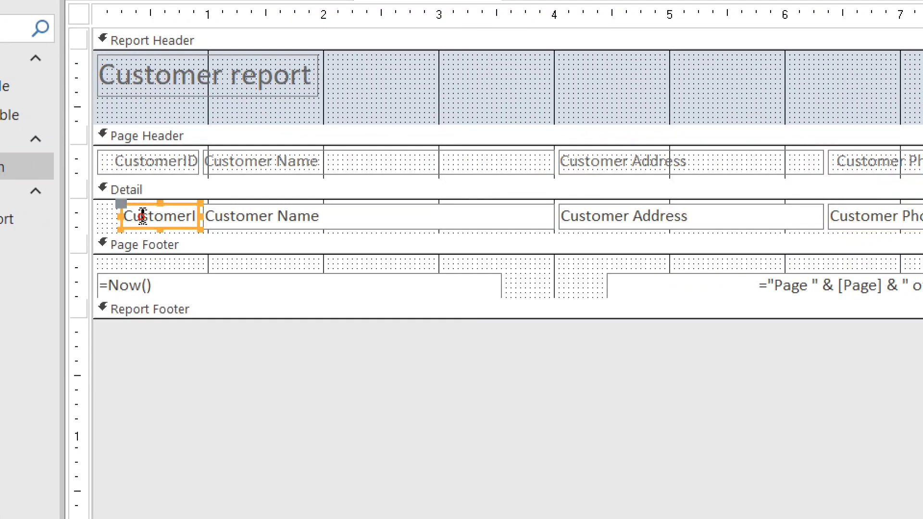
{"action": "left_click_drag", "start_coordinate": [124, 213], "coordinate": [105, 213]}
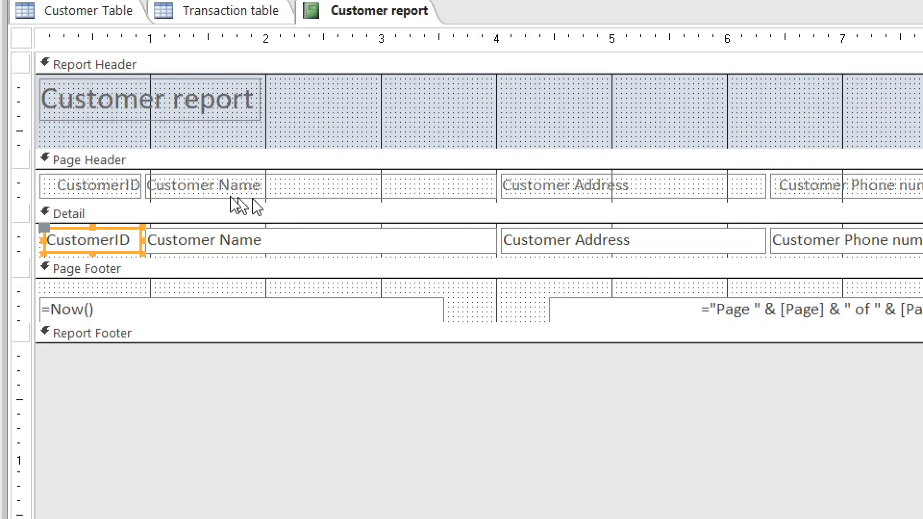
{"action": "left_click", "coordinate": [113, 185]}
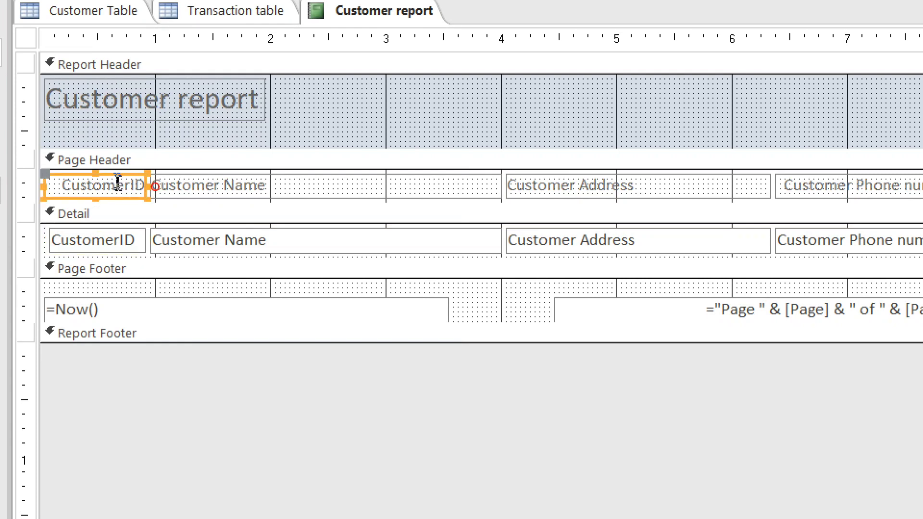
{"action": "left_click", "coordinate": [224, 185], "text": "shift"}
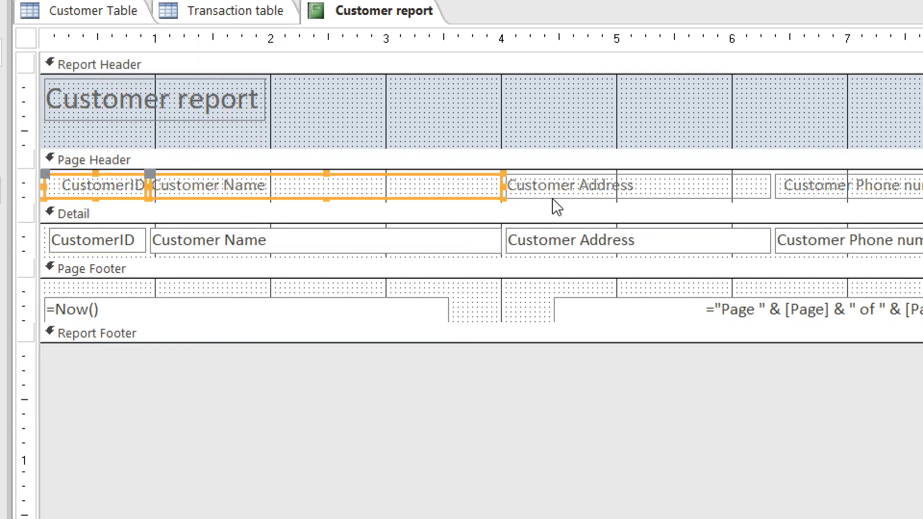
{"action": "left_click", "coordinate": [558, 184], "text": "shift"}
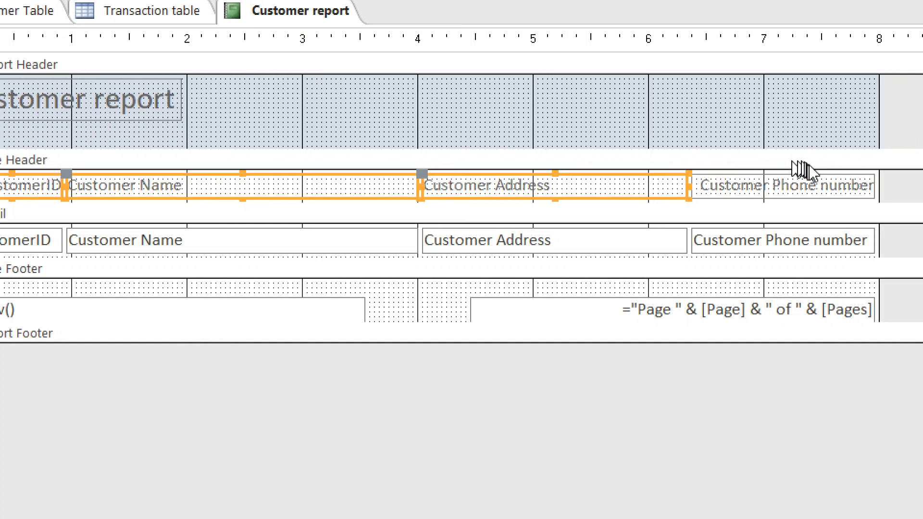
{"action": "left_click", "coordinate": [809, 185], "text": "shift"}
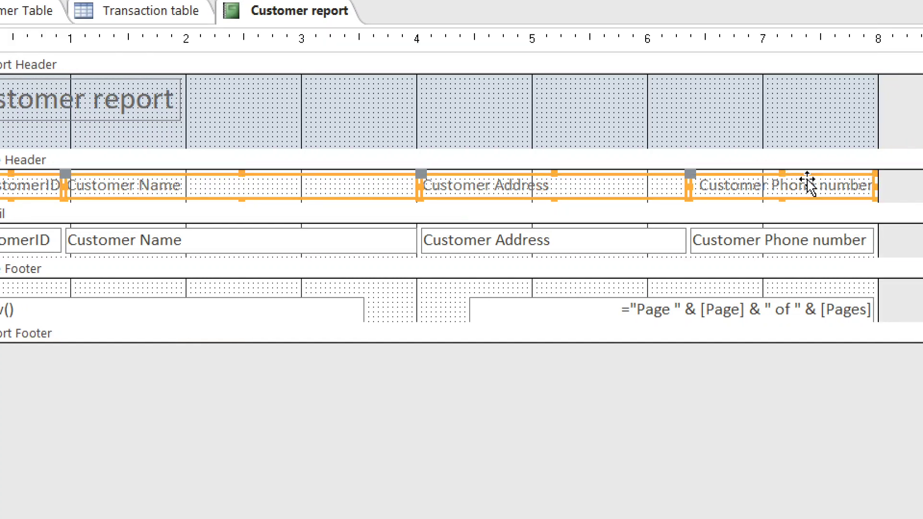
Centre the text of all four headings and field boxes, then apply a font colour
{"action": "left_click", "coordinate": [784, 248], "text": "shift"}
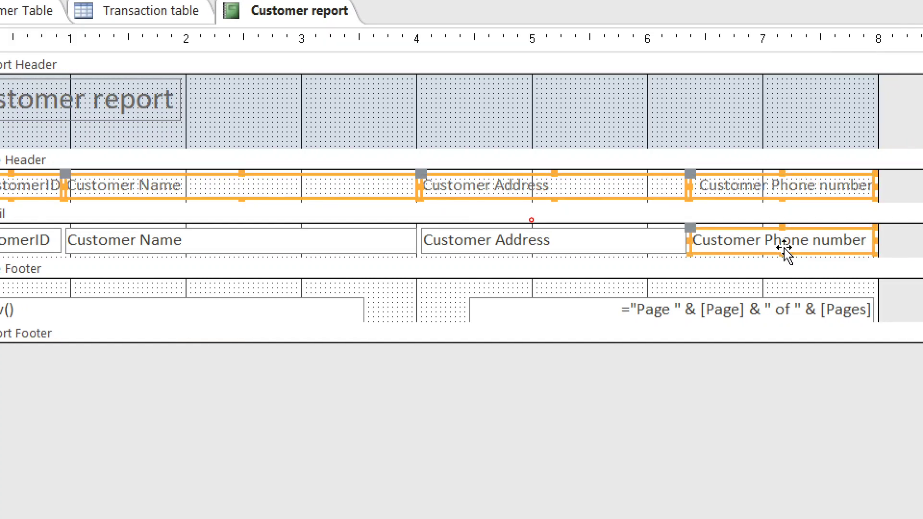
{"action": "left_click", "coordinate": [607, 239], "text": "shift"}
{"action": "left_click", "coordinate": [316, 241], "text": "shift"}
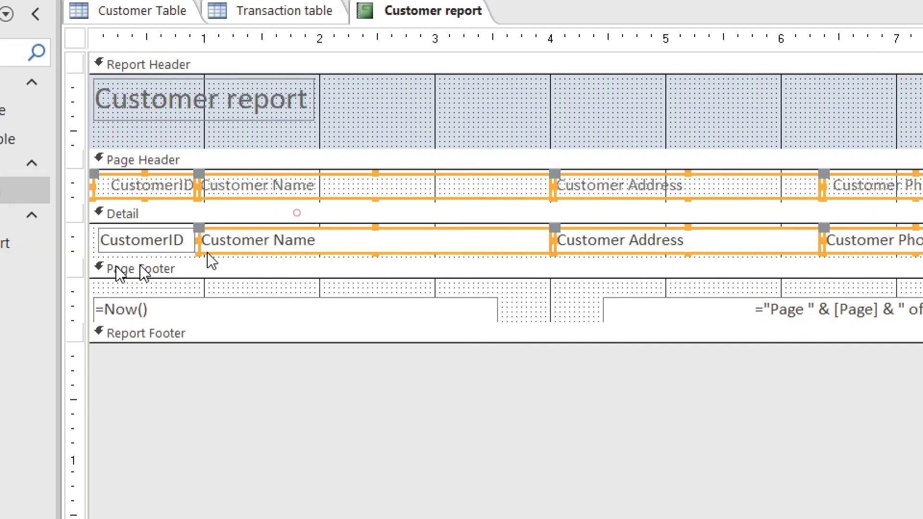
{"action": "left_click", "coordinate": [131, 242], "text": "shift"}
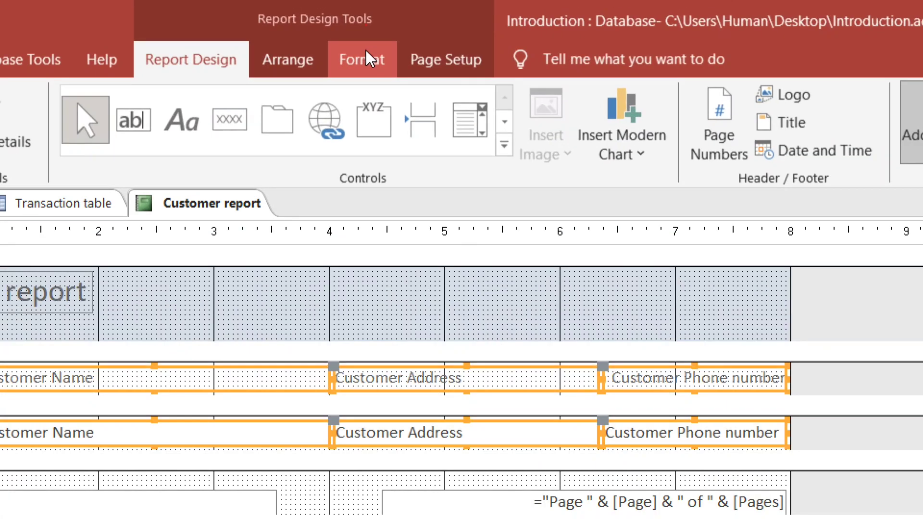
{"action": "left_click", "coordinate": [365, 50]}
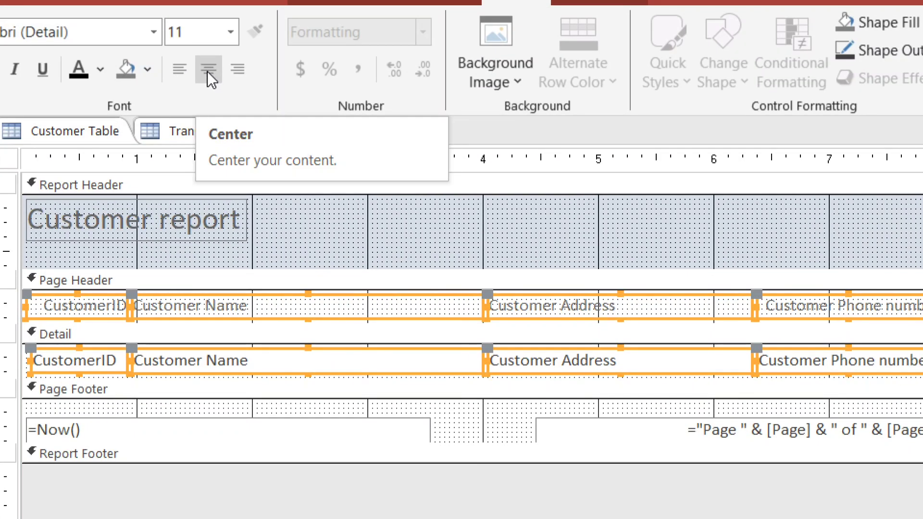
{"action": "left_click", "coordinate": [207, 73]}
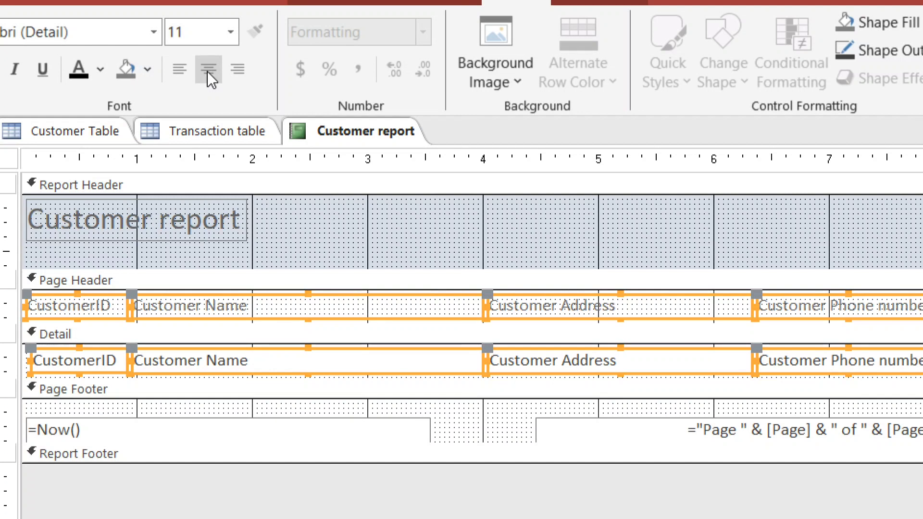
{"action": "left_click", "coordinate": [209, 70]}
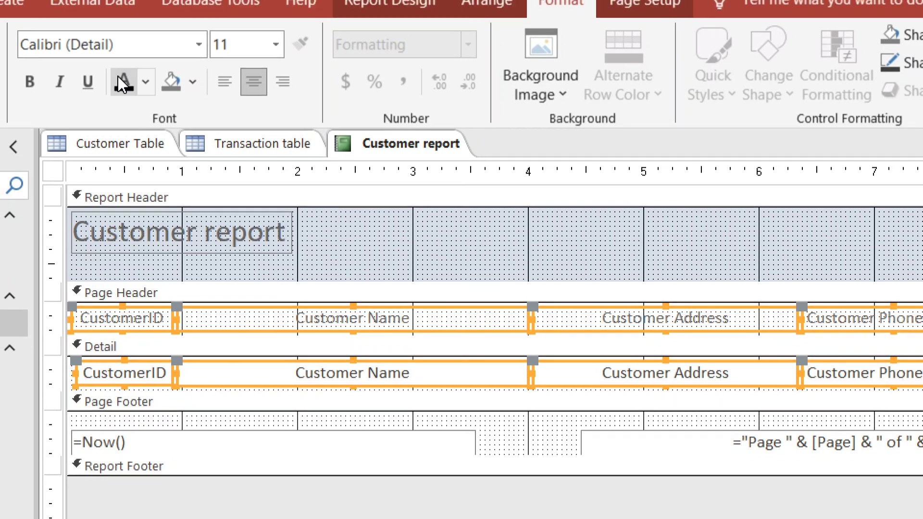
{"action": "left_click", "coordinate": [114, 64]}
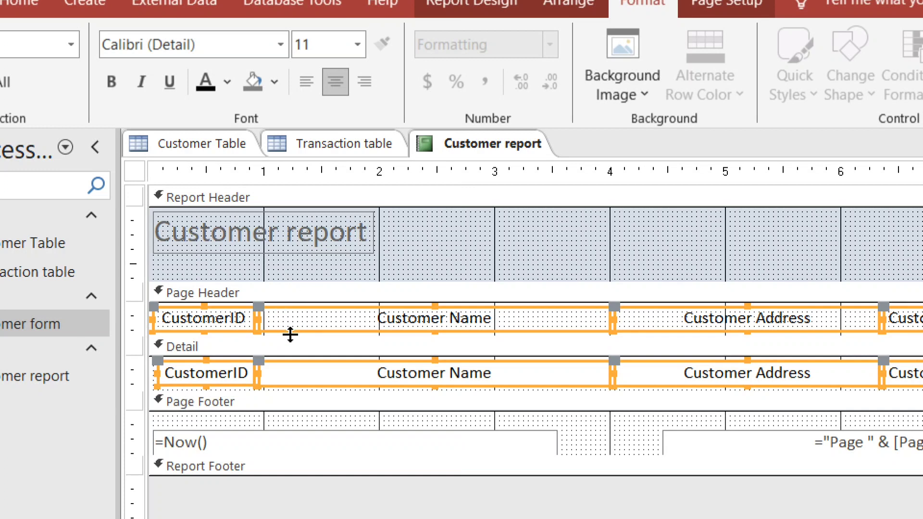
Select the four Page Header column headings and make them bold
{"action": "left_click", "coordinate": [295, 270]}
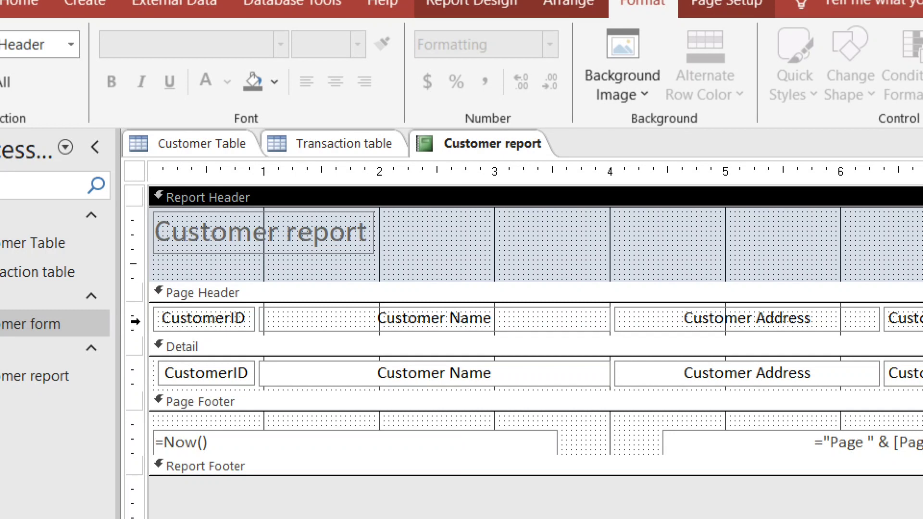
{"action": "left_click", "coordinate": [135, 322]}
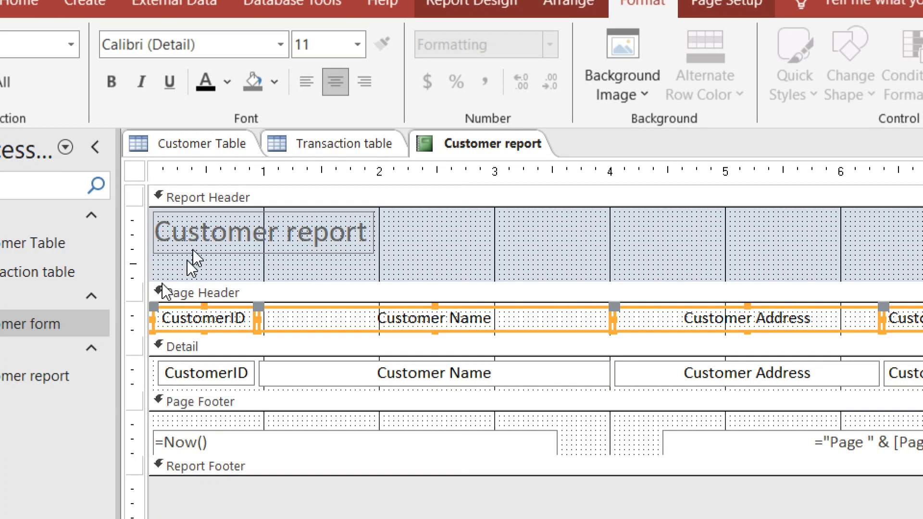
{"action": "left_click", "coordinate": [192, 280]}
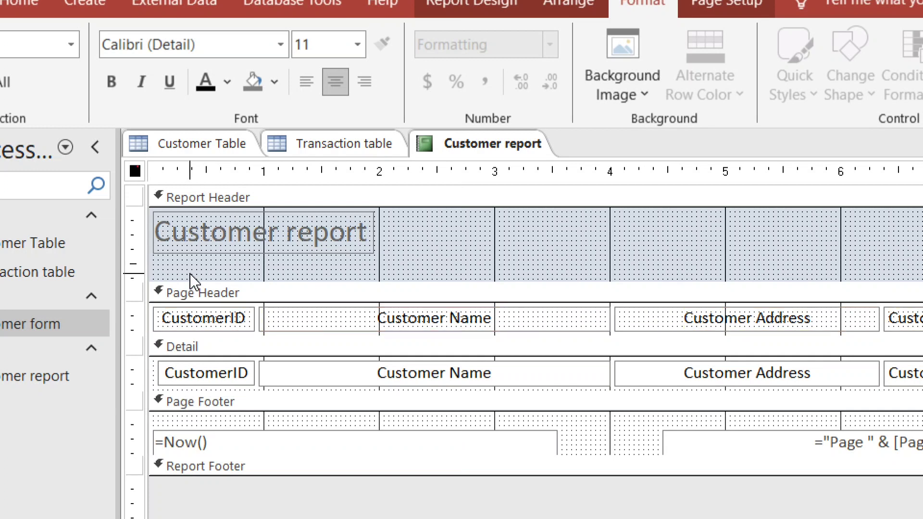
{"action": "left_click", "coordinate": [130, 323]}
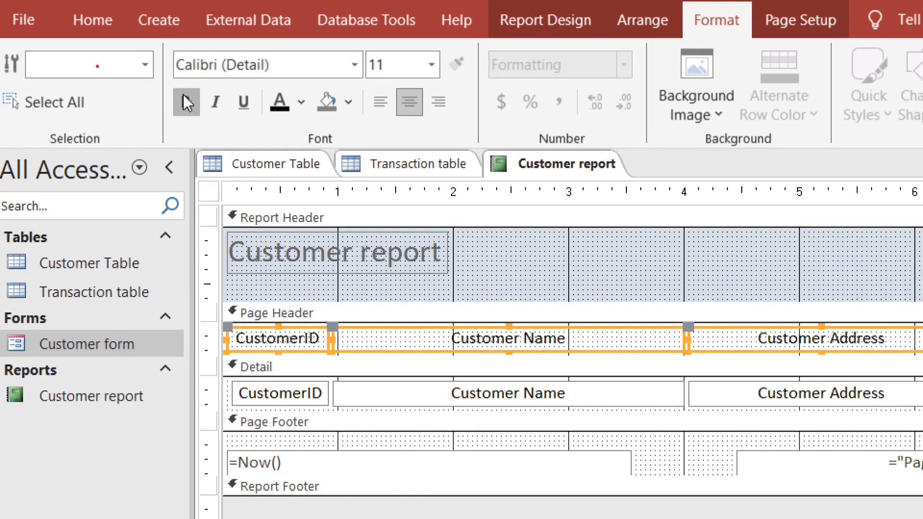
{"action": "left_click", "coordinate": [184, 95]}
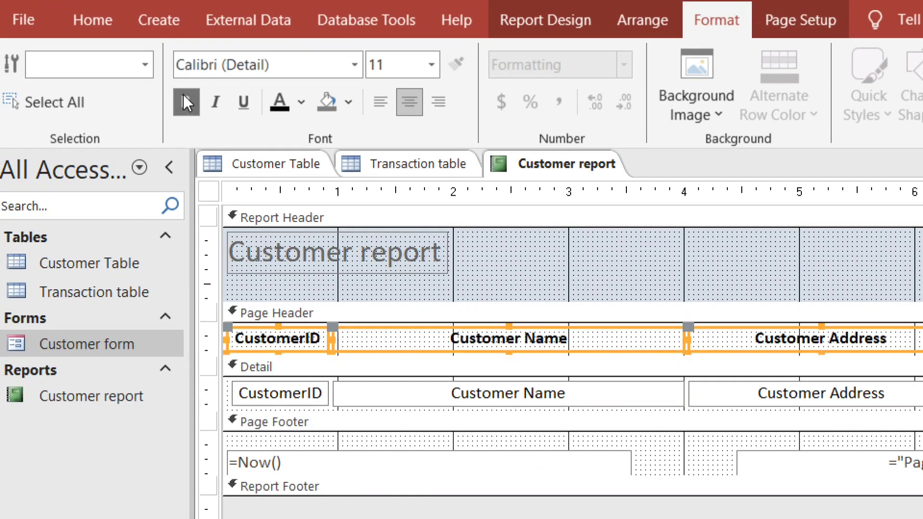
{"action": "left_click", "coordinate": [292, 253]}
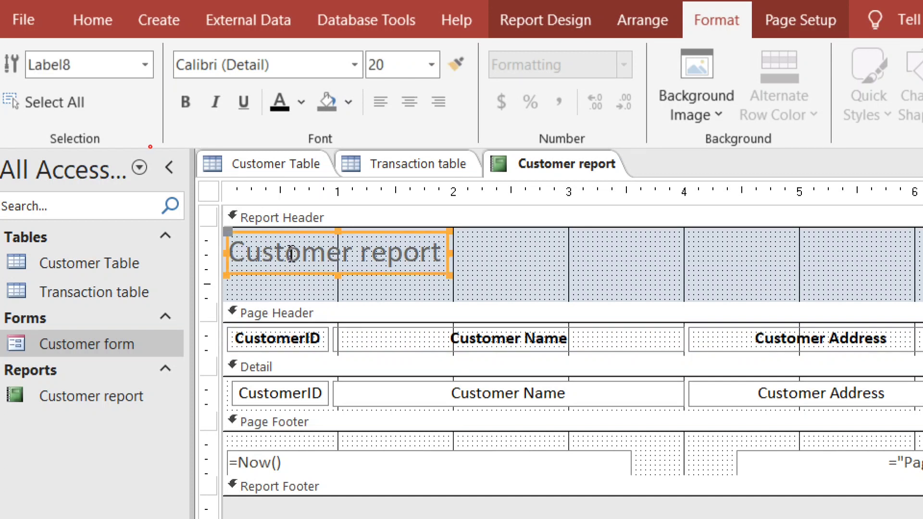
{"action": "key", "text": "Right"}
{"action": "key", "text": "Right"}
{"action": "key", "text": "Right"}
{"action": "key", "text": "Right"}
{"action": "key", "text": "Right"}
{"action": "key", "text": "Right"}
{"action": "key", "text": "Right"}
{"action": "key", "text": "Right"}
{"action": "key", "text": "Right"}
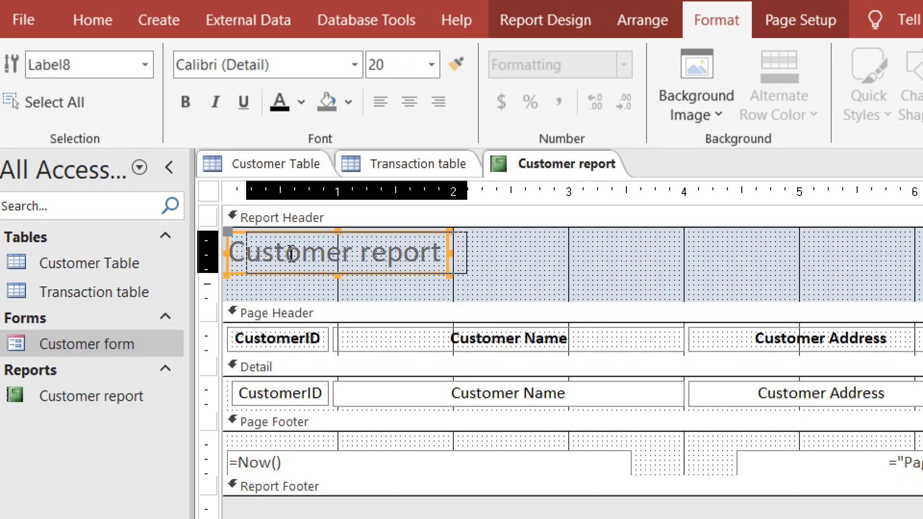
{"action": "key", "text": "Right"}
{"action": "key", "text": "Right"}
{"action": "key", "text": "Right"}
{"action": "key", "text": "Right"}
{"action": "key", "text": "Right"}
{"action": "key", "text": "Right"}
{"action": "key", "text": "Right"}
{"action": "key", "text": "Right"}
{"action": "key", "text": "Right"}
{"action": "key", "text": "Right"}
{"action": "key", "text": "Right"}
{"action": "key", "text": "Right"}
{"action": "key", "text": "Right"}
{"action": "key", "text": "Right"}
{"action": "key", "text": "Right"}
{"action": "key", "text": "Right"}
{"action": "key", "text": "Right"}
{"action": "key", "text": "Right"}
{"action": "key", "text": "Right"}
{"action": "key", "text": "Right"}
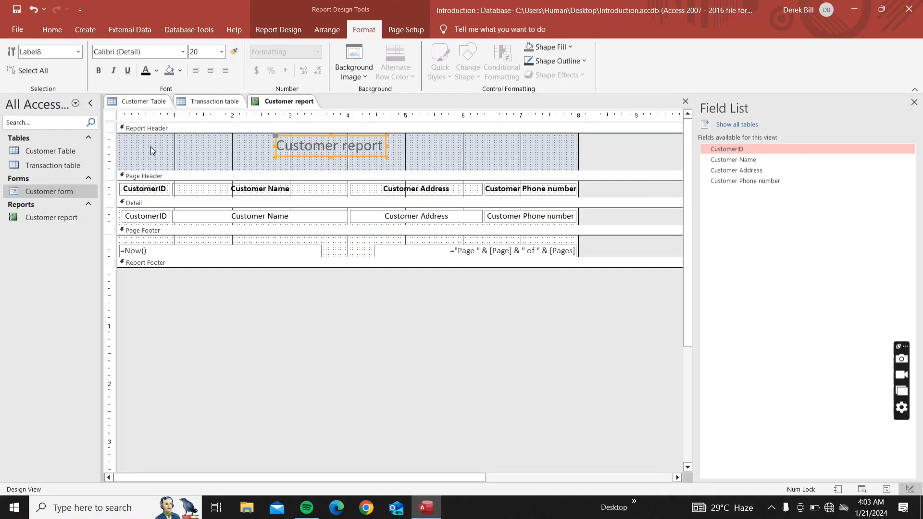
{"action": "key", "text": "Right"}
{"action": "key", "text": "Right"}
{"action": "key", "text": "Right"}
{"action": "key", "text": "Right"}
{"action": "key", "text": "Down"}
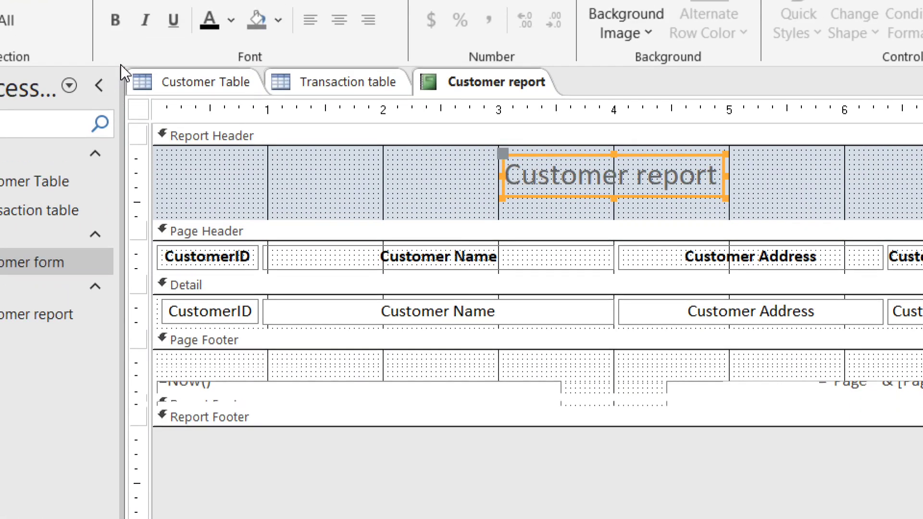
{"action": "left_click", "coordinate": [118, 24]}
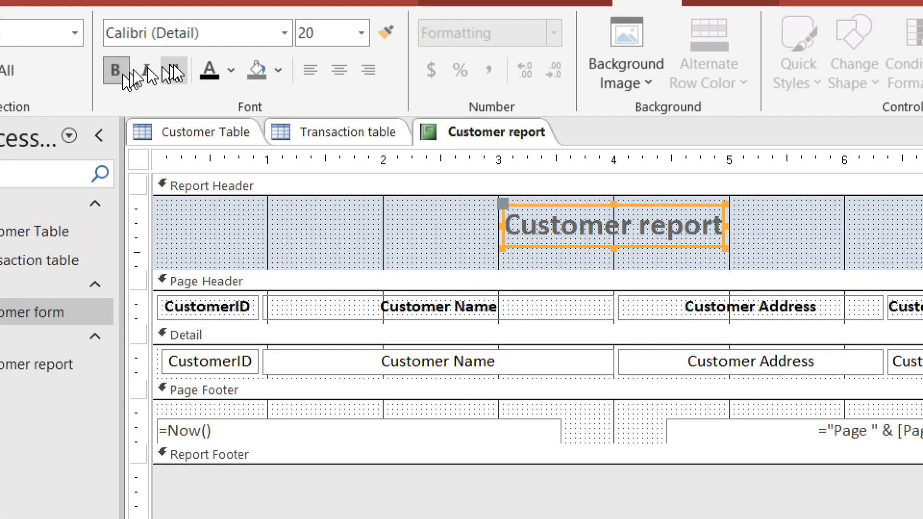
{"action": "left_click", "coordinate": [212, 68]}
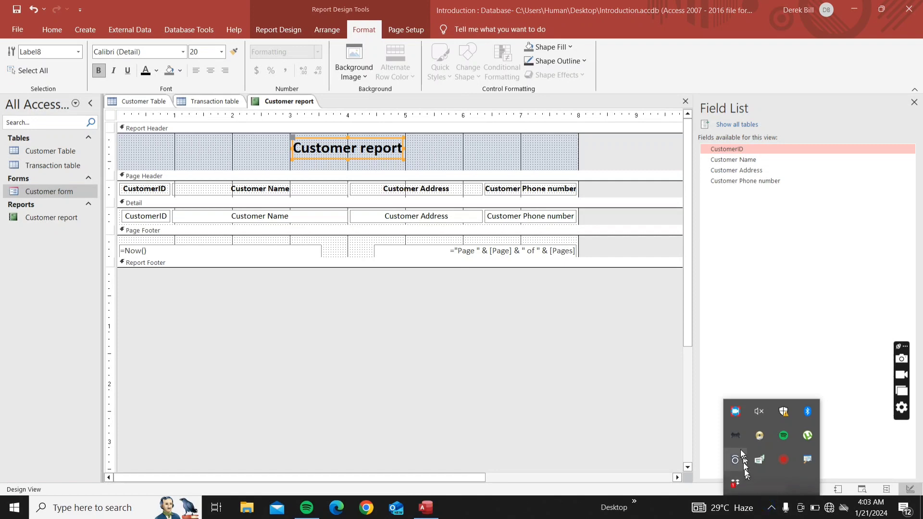
{"action": "left_click", "coordinate": [249, 153]}
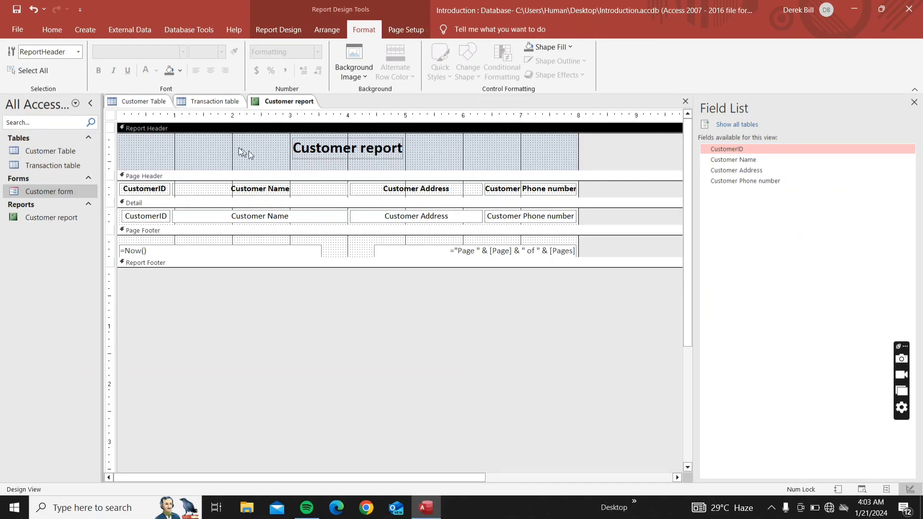
Switch the Customer report to Report View
{"action": "right_click", "coordinate": [270, 105]}
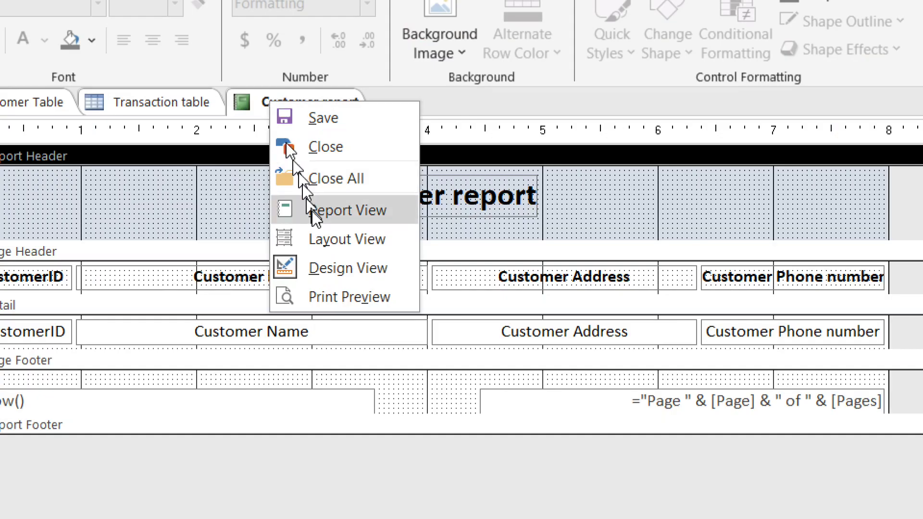
{"action": "left_click", "coordinate": [313, 212]}
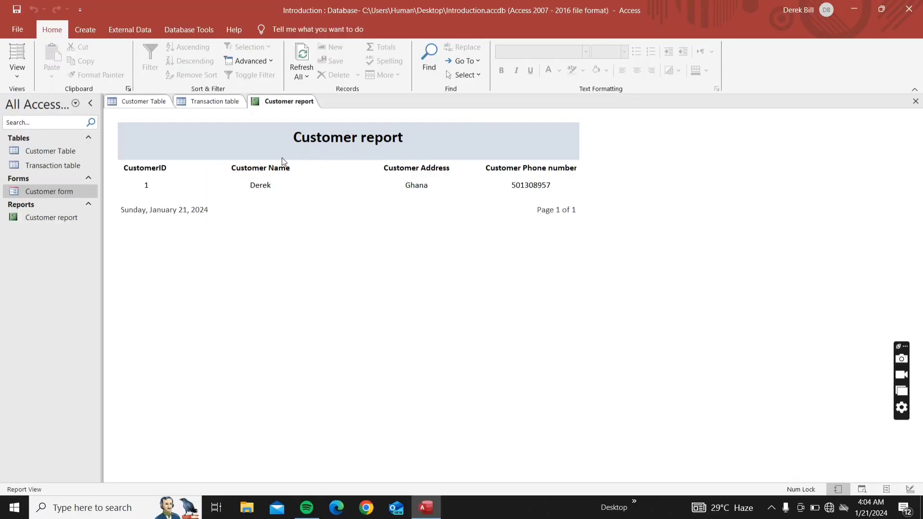
{"action": "right_click", "coordinate": [279, 107]}
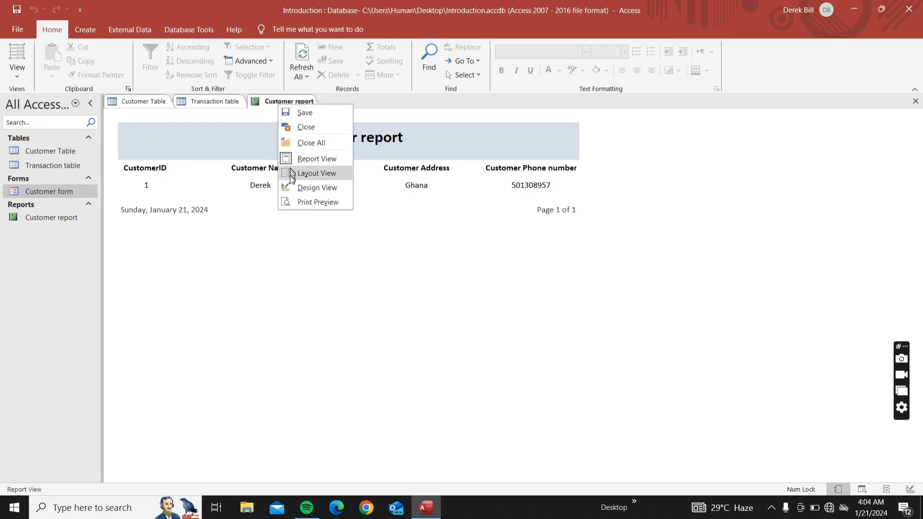
{"action": "left_click", "coordinate": [290, 201]}
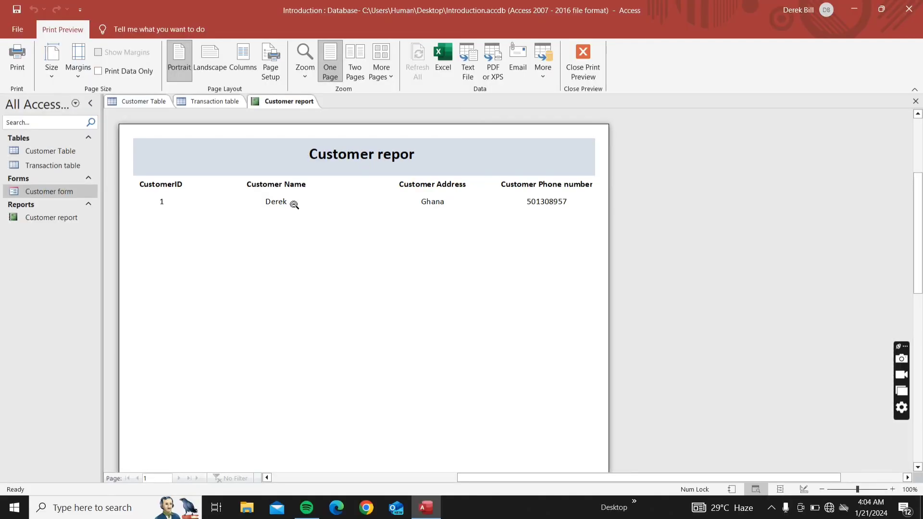
{"action": "left_click", "coordinate": [296, 135]}
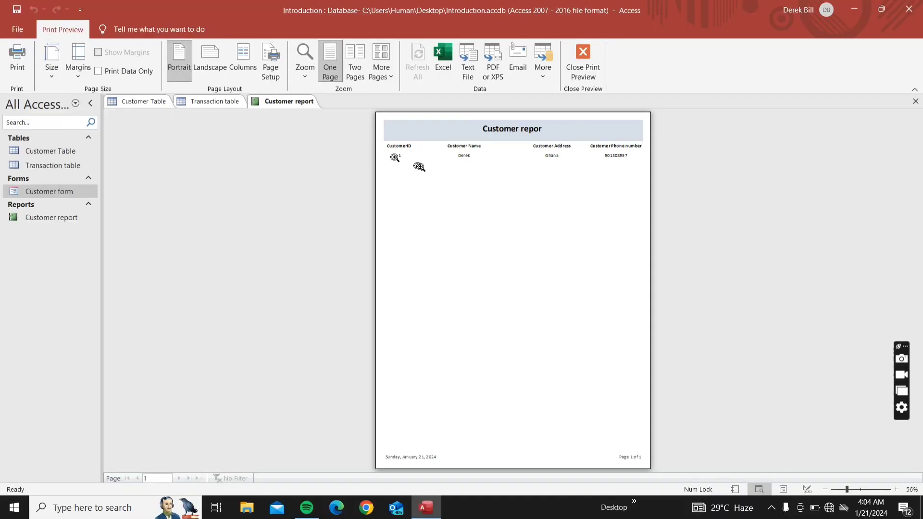
{"action": "right_click", "coordinate": [429, 168]}
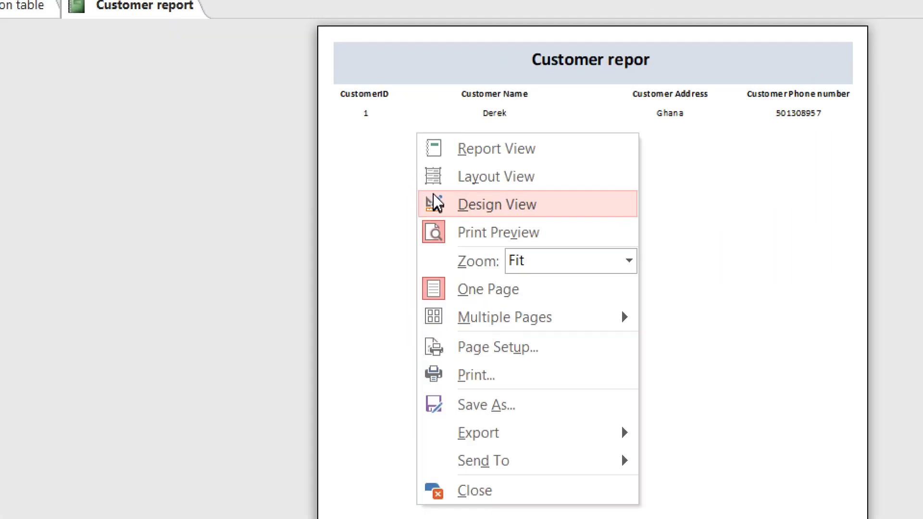
{"action": "left_click", "coordinate": [437, 167]}
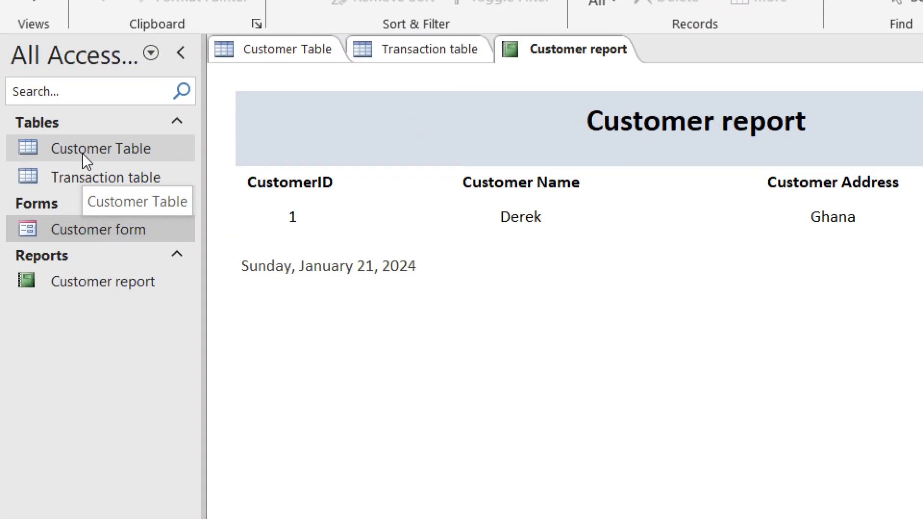
Try opening Customer Table in Design View, then cancel the read-only warning
{"action": "right_click", "coordinate": [41, 154]}
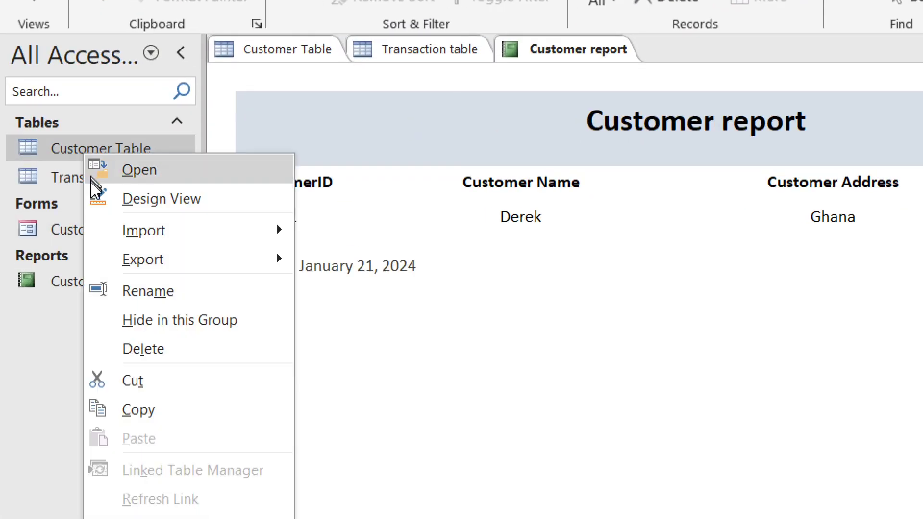
{"action": "left_click", "coordinate": [154, 198]}
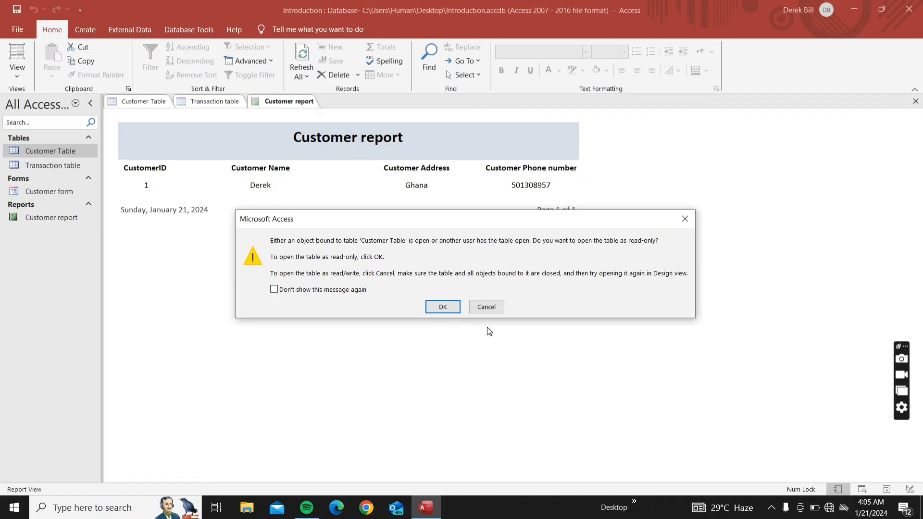
{"action": "left_click", "coordinate": [486, 307]}
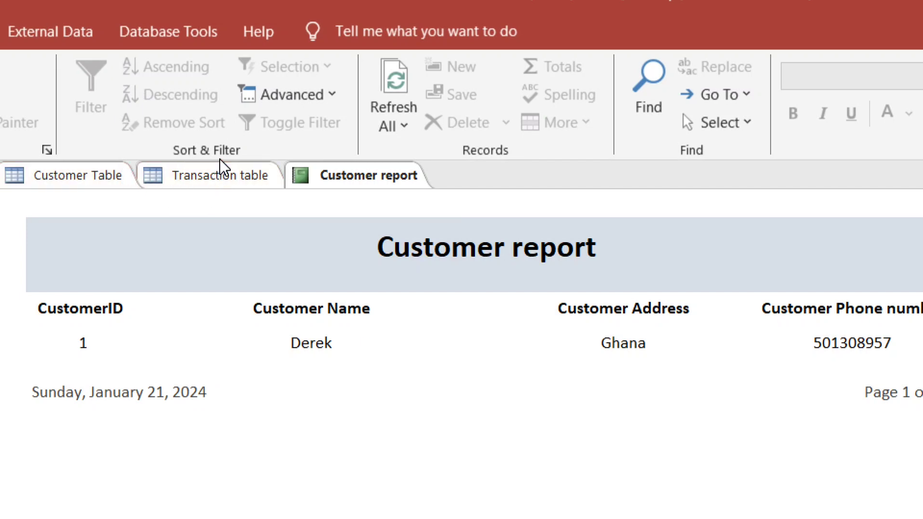
Close all open objects, saving changes to Customer Table, Transaction table and Customer report
{"action": "right_click", "coordinate": [222, 168]}
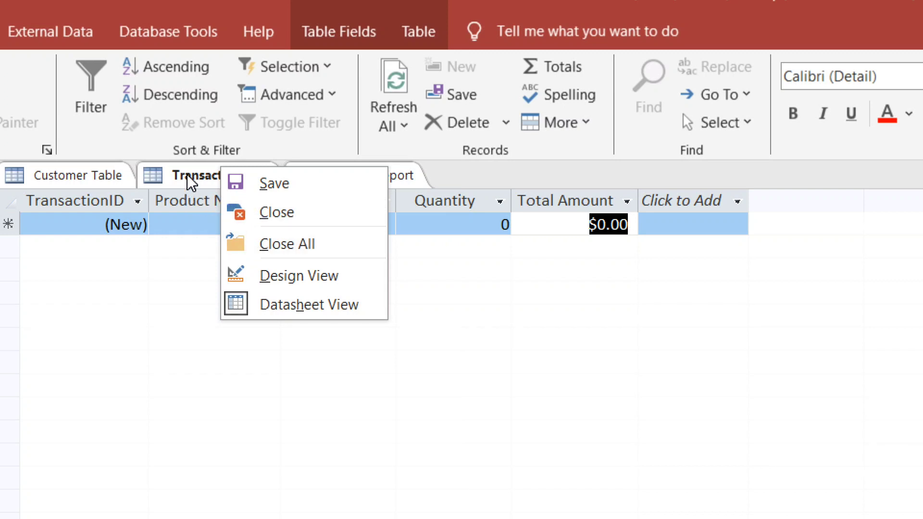
{"action": "left_click", "coordinate": [271, 242]}
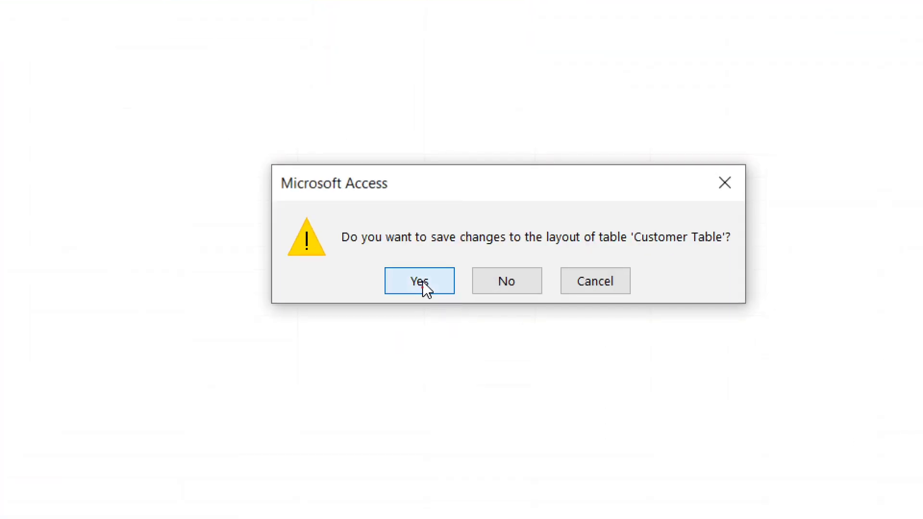
{"action": "left_click", "coordinate": [419, 282]}
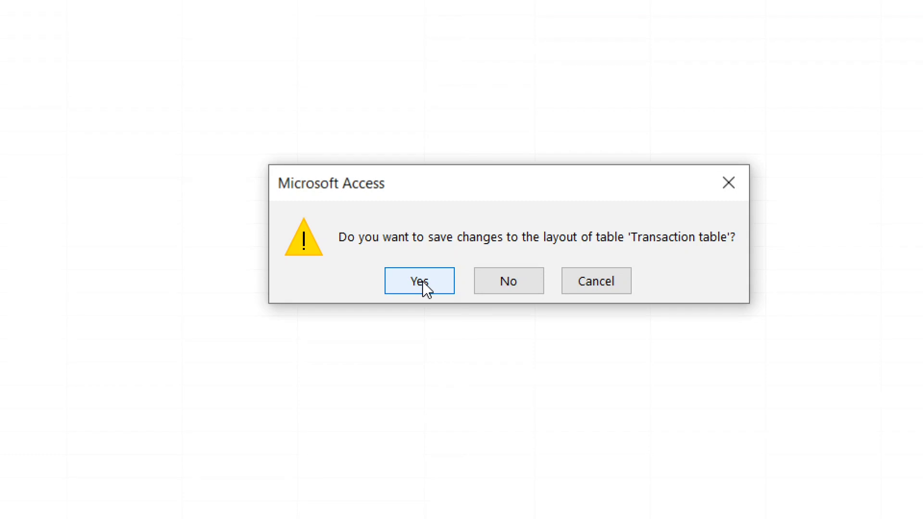
{"action": "left_click", "coordinate": [422, 281]}
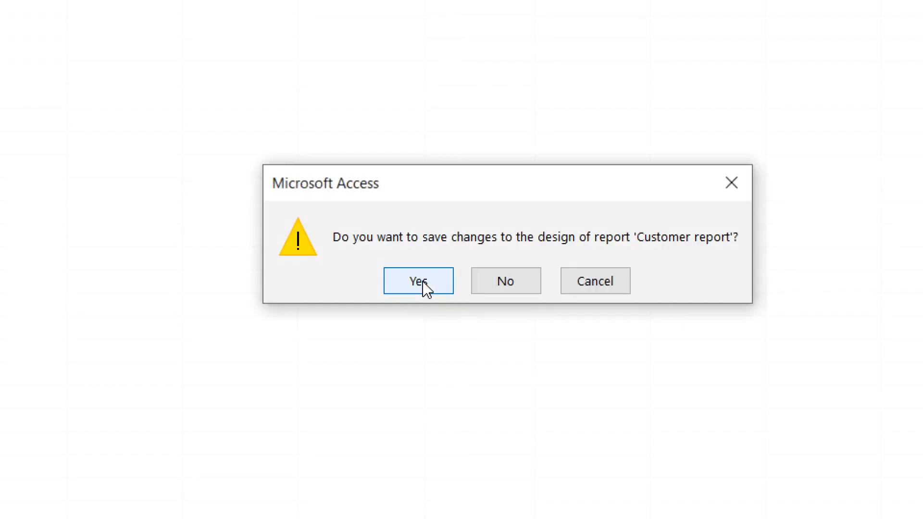
{"action": "left_click", "coordinate": [421, 281]}
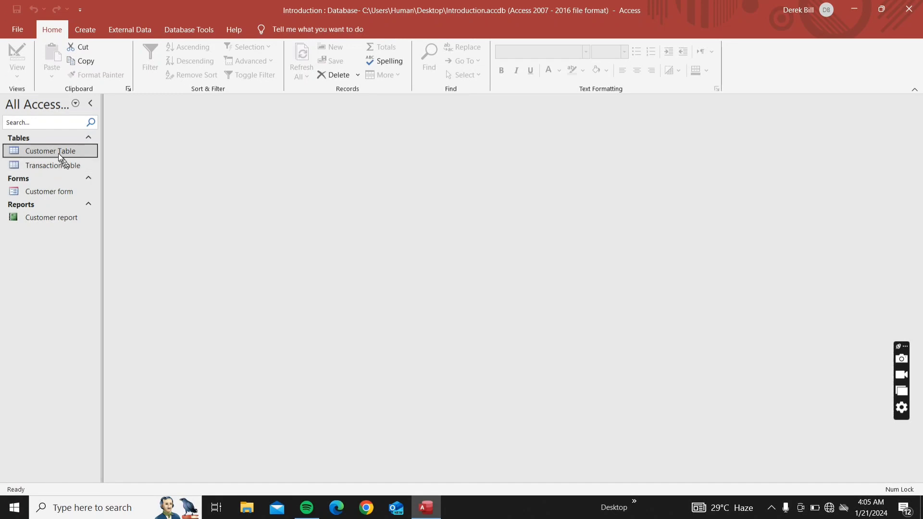
Open Customer Table in Design View from the navigation pane
{"action": "right_click", "coordinate": [57, 151]}
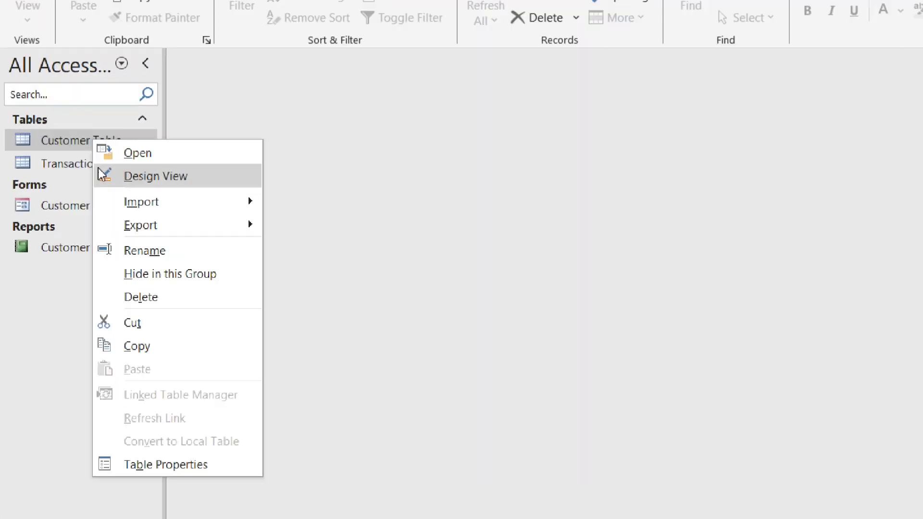
{"action": "left_click", "coordinate": [41, 136]}
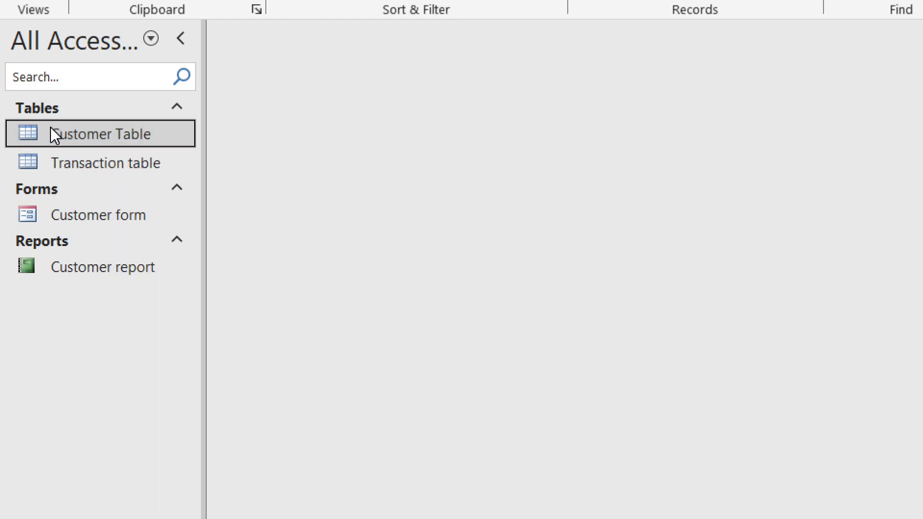
{"action": "right_click", "coordinate": [51, 128]}
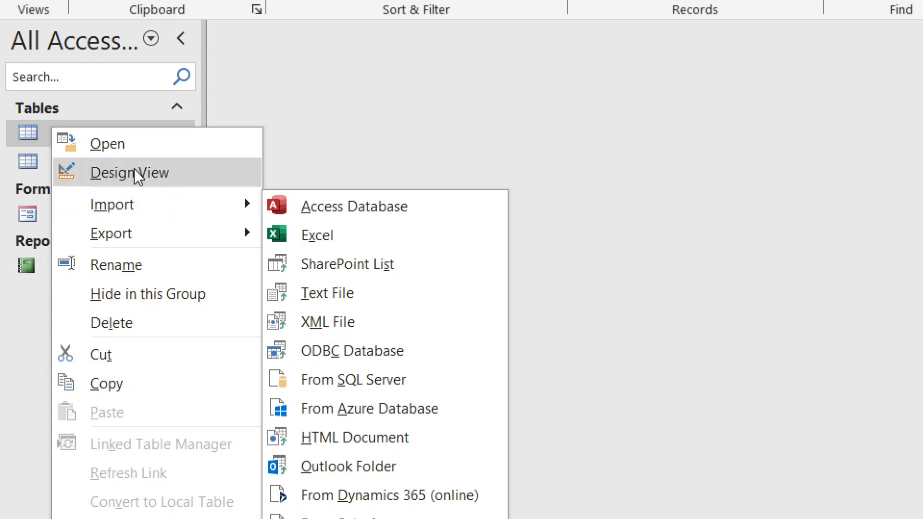
{"action": "left_click", "coordinate": [134, 171]}
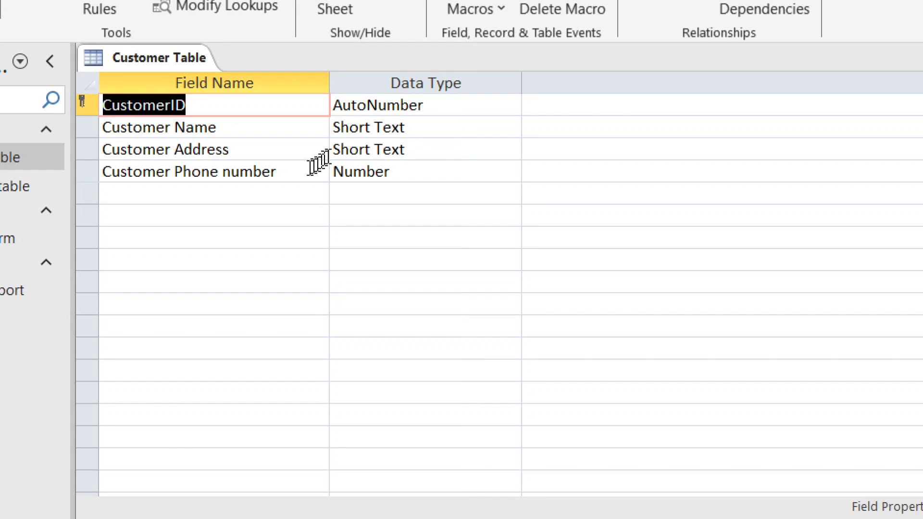
Show the data type list for Customer Phone number, still set to Number
{"action": "left_click", "coordinate": [411, 165]}
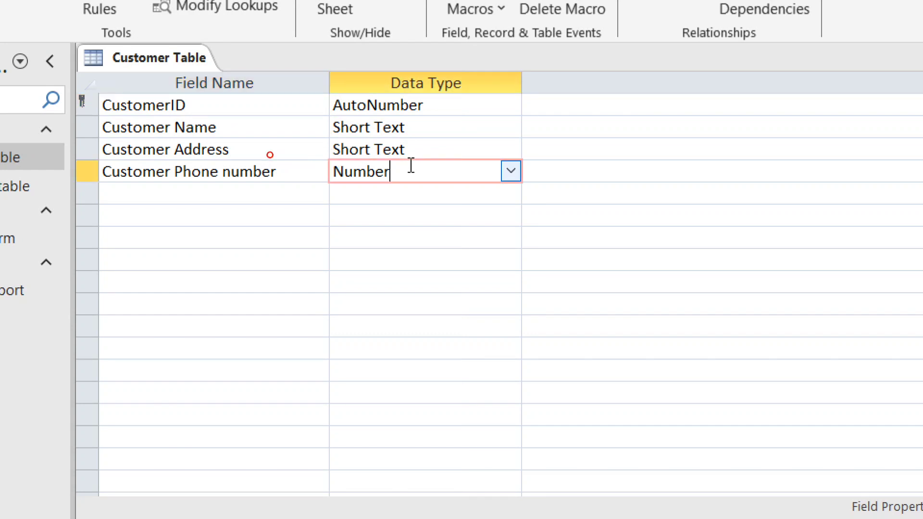
{"action": "left_click", "coordinate": [511, 171]}
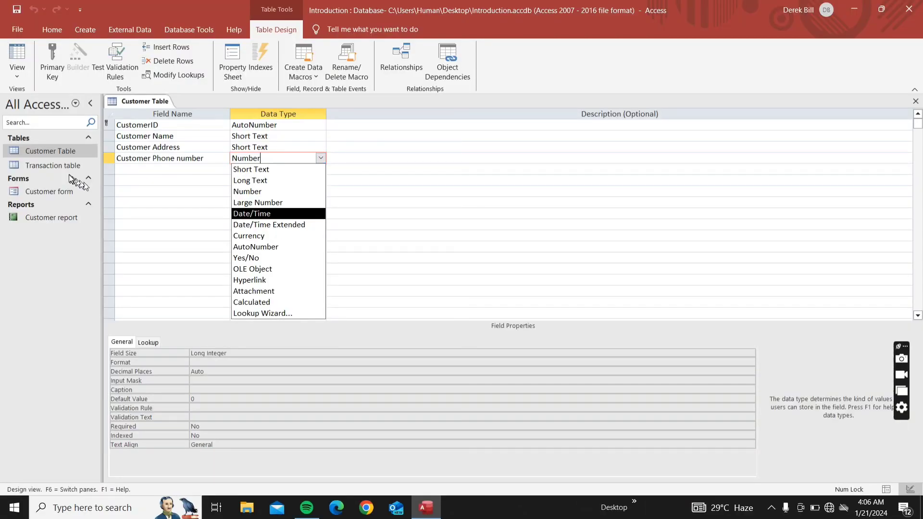
{"action": "left_click", "coordinate": [66, 169]}
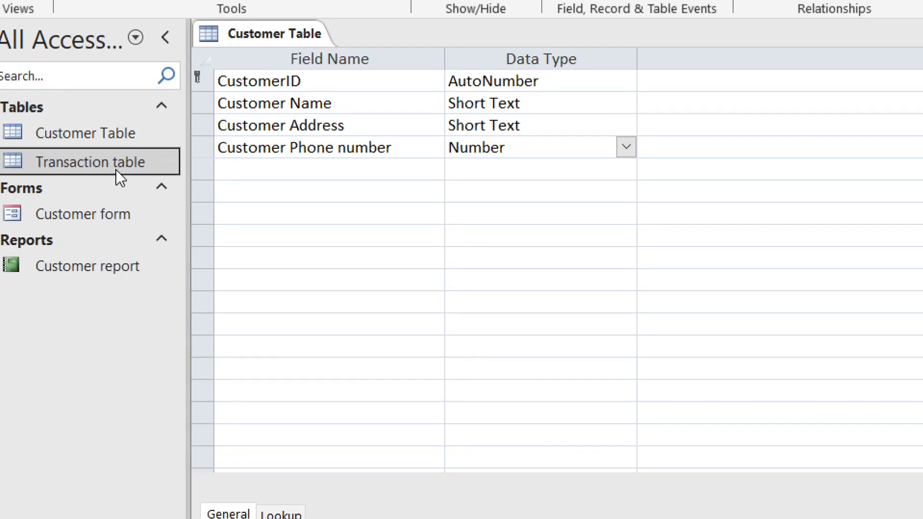
Open the Transaction table in Design View
{"action": "right_click", "coordinate": [120, 175]}
{"action": "left_click", "coordinate": [138, 216]}
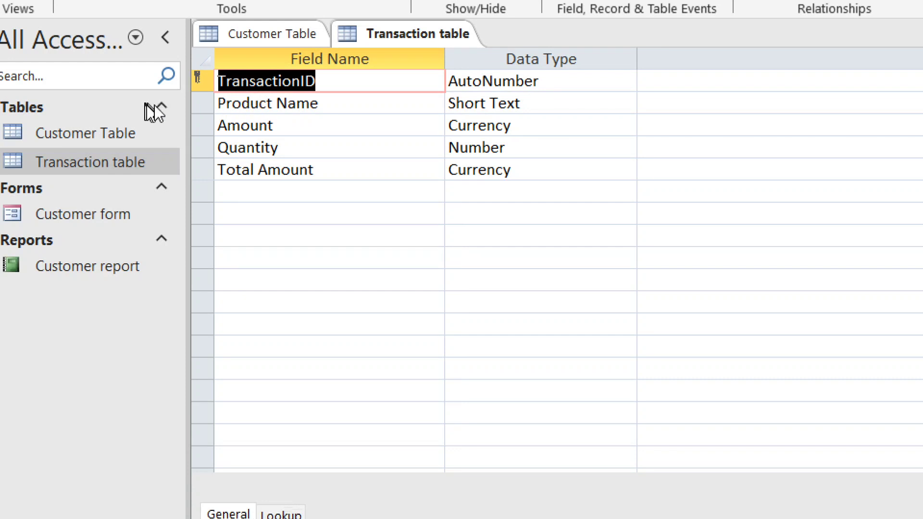
{"action": "left_click", "coordinate": [199, 109]}
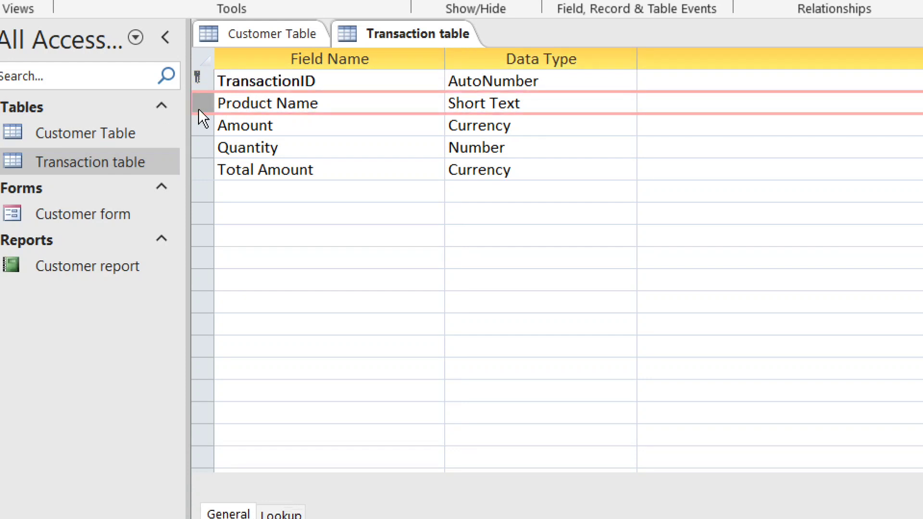
{"action": "left_click", "coordinate": [271, 147]}
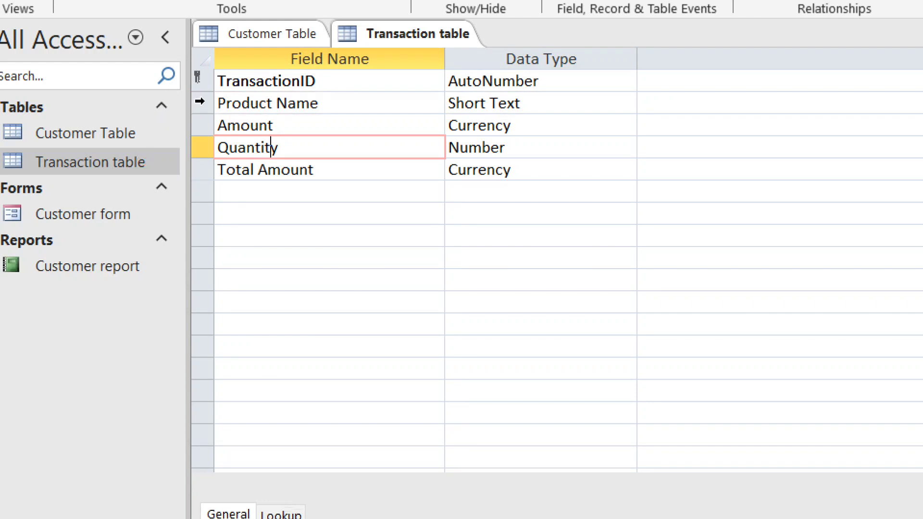
Insert a new field row above Product Name named 'Date of transaction'
{"action": "left_click", "coordinate": [200, 103]}
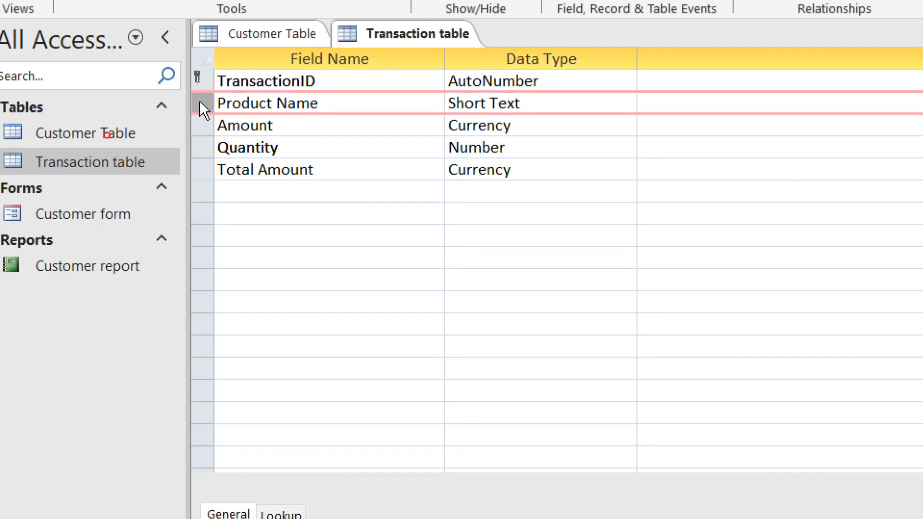
{"action": "right_click", "coordinate": [200, 104]}
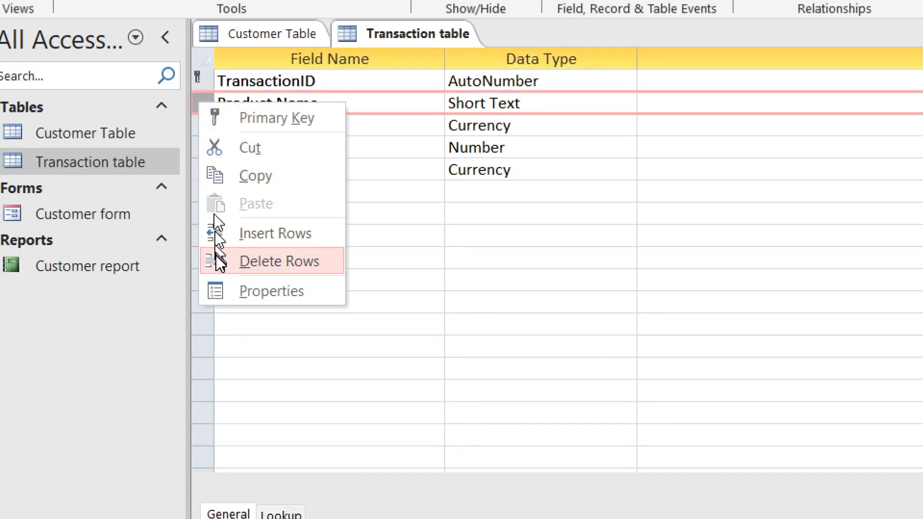
{"action": "left_click", "coordinate": [241, 248]}
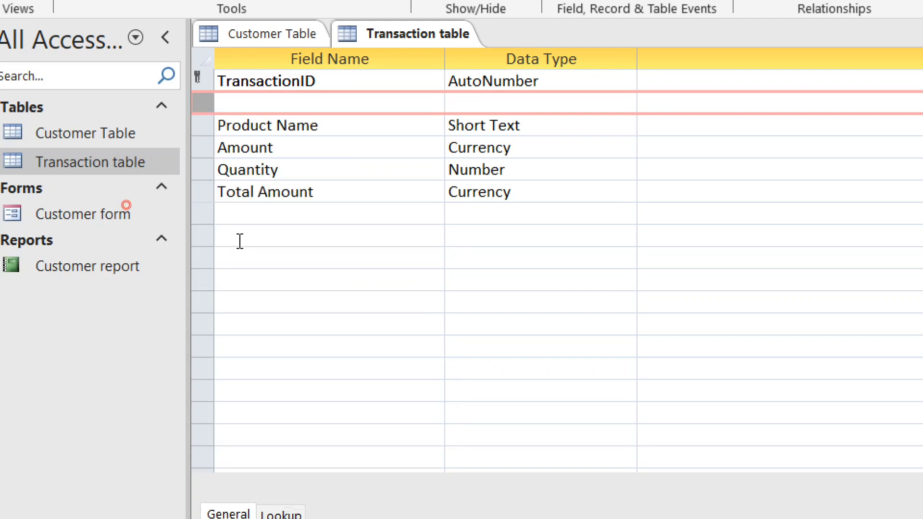
{"action": "left_click", "coordinate": [239, 104]}
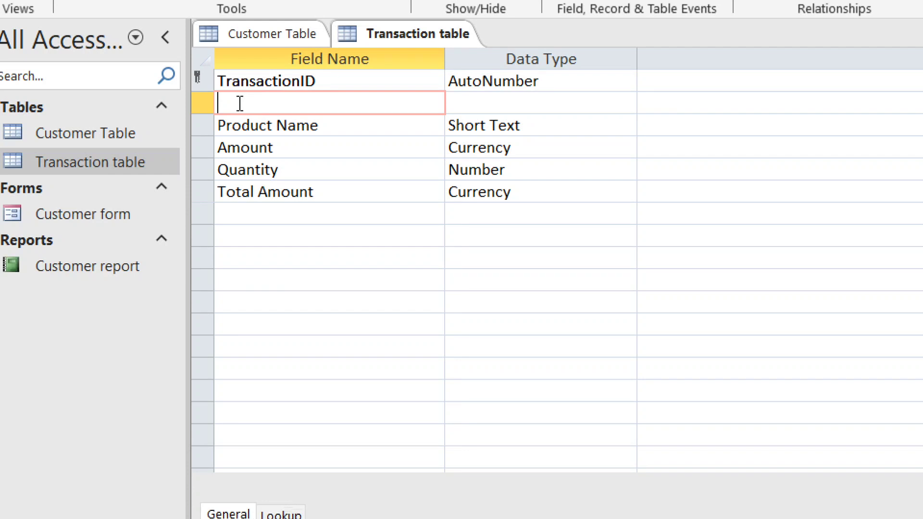
{"action": "type", "text": "Date of transa"}
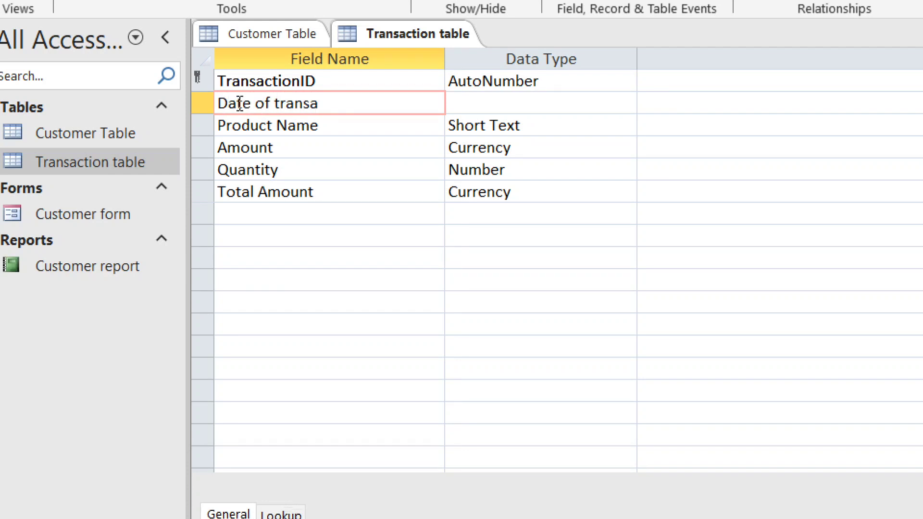
{"action": "type", "text": "ction"}
{"action": "key", "text": "Tab"}
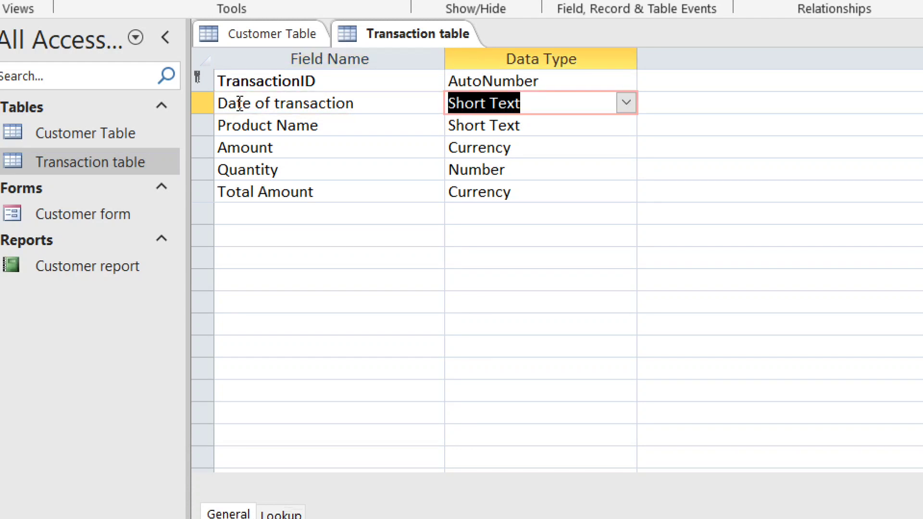
Set Date of transaction to the Date/Time type with default value Date()
{"action": "left_click", "coordinate": [626, 103]}
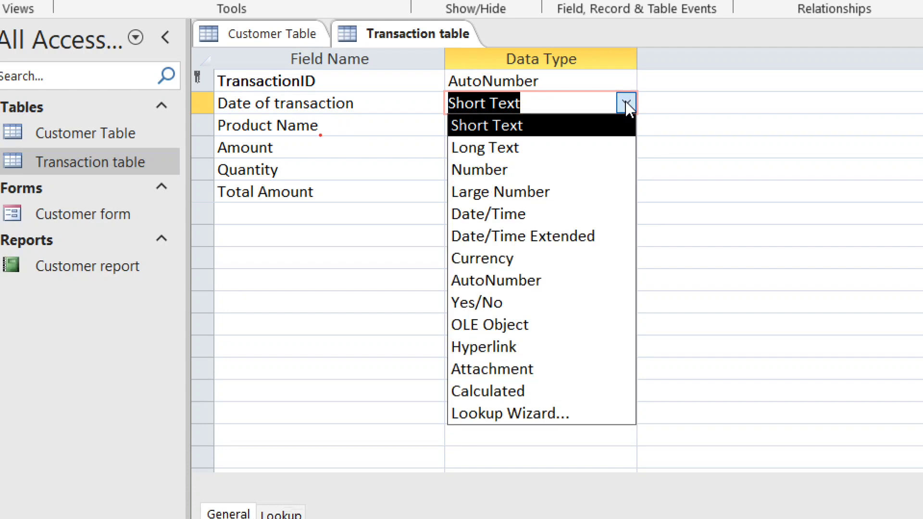
{"action": "left_click", "coordinate": [582, 213]}
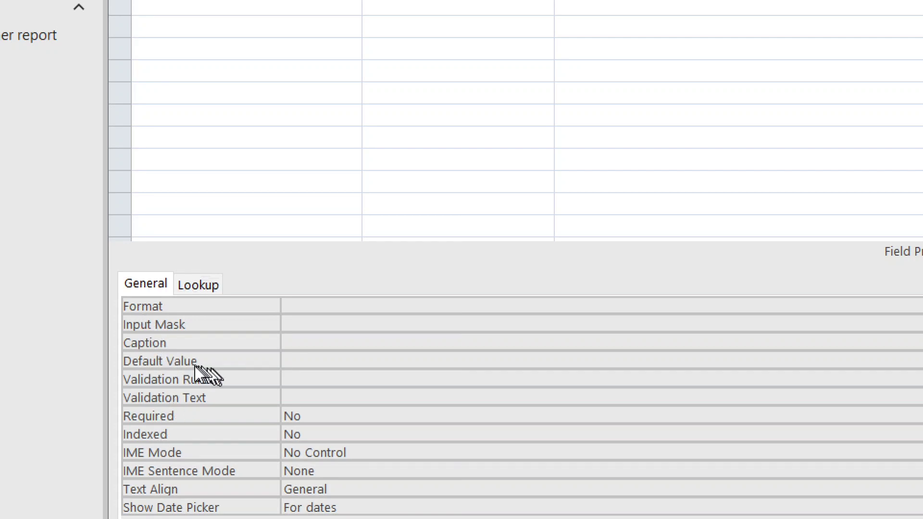
{"action": "left_click", "coordinate": [283, 360]}
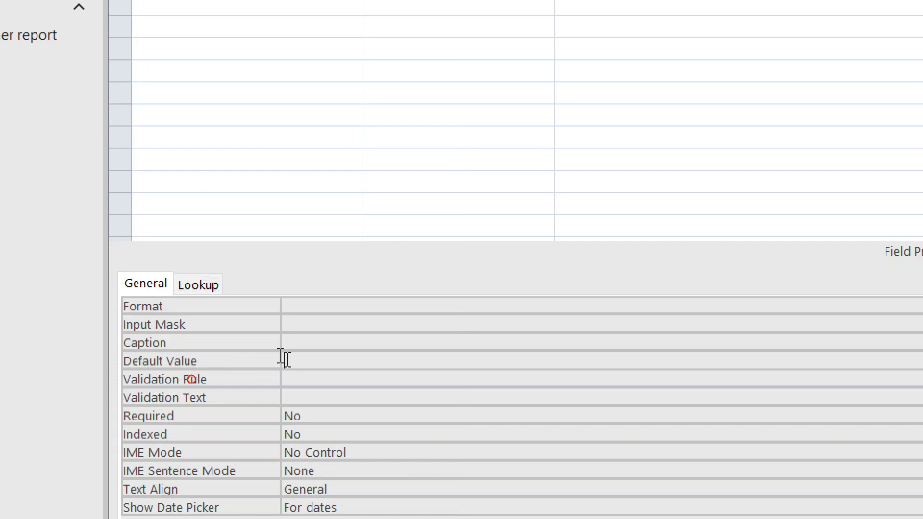
{"action": "type", "text": "Date()"}
{"action": "left_click", "coordinate": [303, 381]}
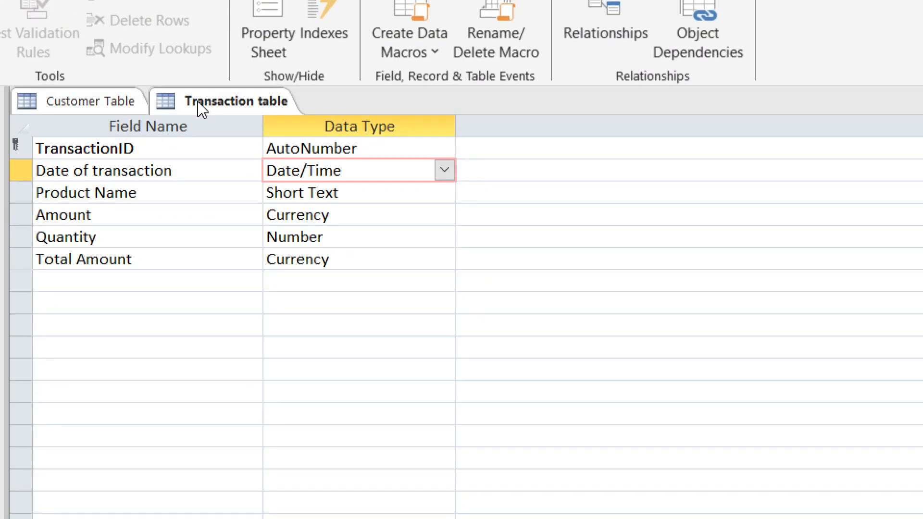
Save the Transaction table and switch it to Datasheet View
{"action": "right_click", "coordinate": [198, 104]}
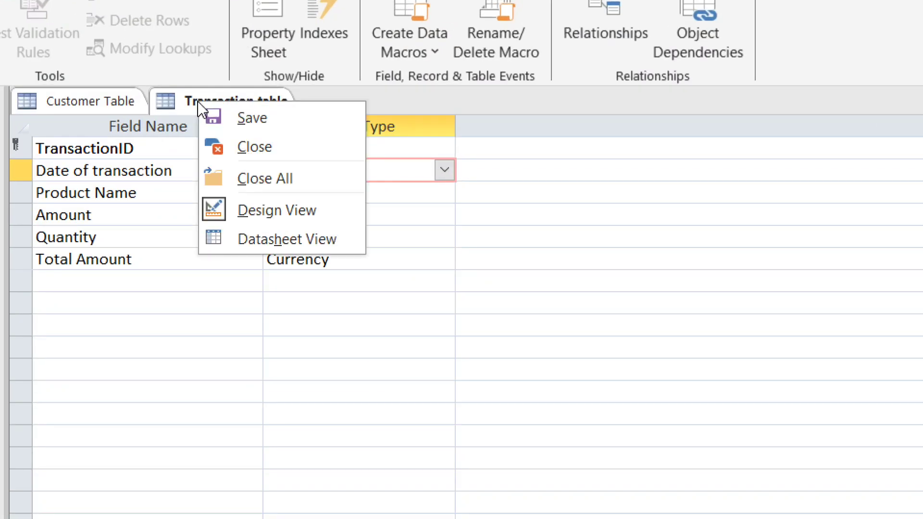
{"action": "left_click", "coordinate": [232, 240]}
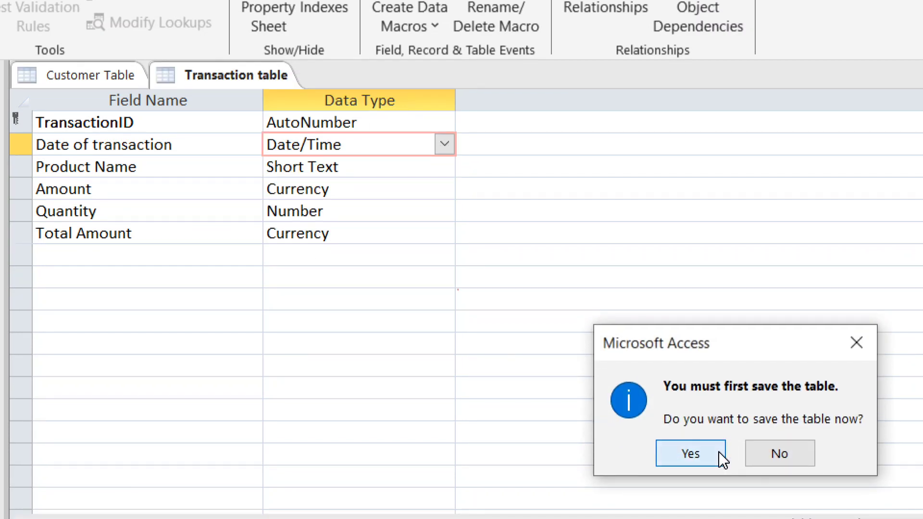
{"action": "left_click", "coordinate": [718, 476]}
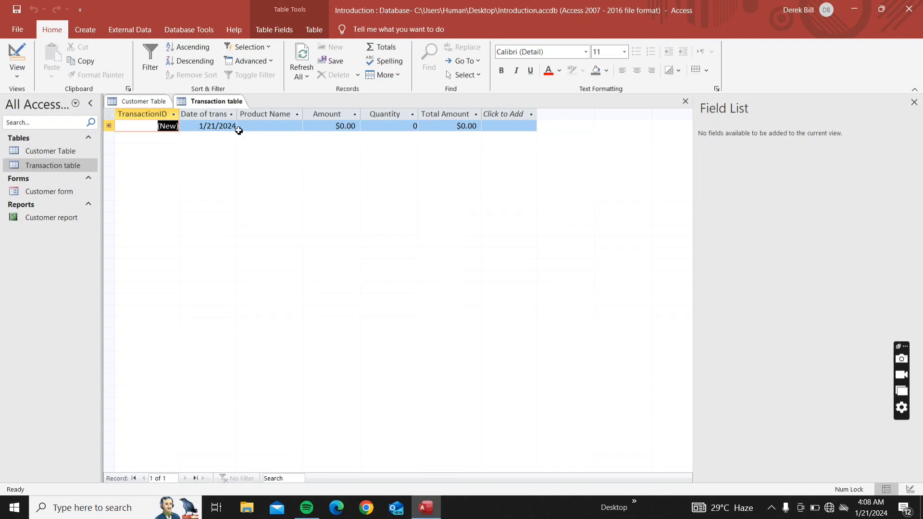
Autofit the Date of transaction column and tab through the new record showing 1/21/2024
{"action": "double_click", "coordinate": [239, 117]}
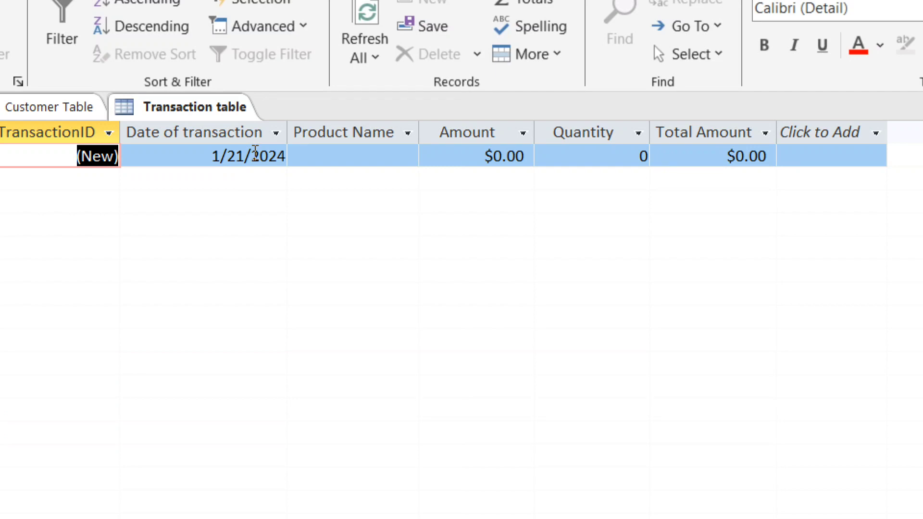
{"action": "key", "text": "Tab"}
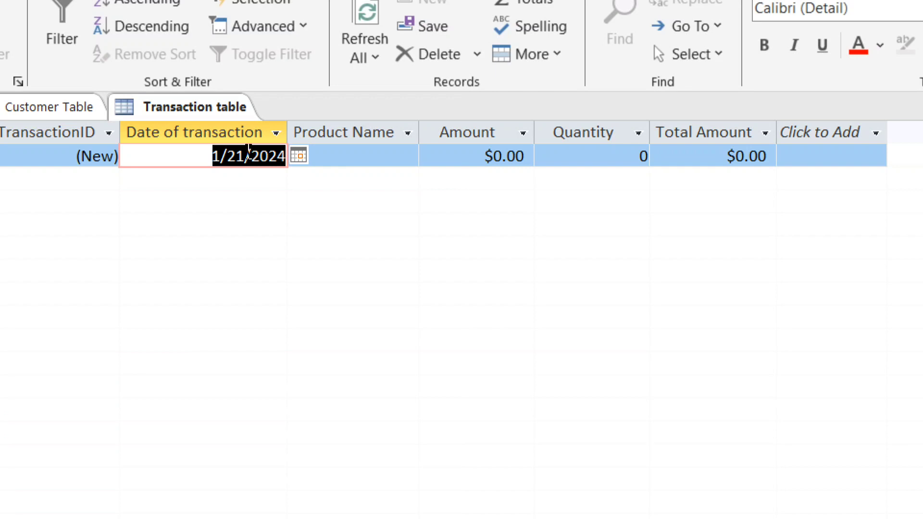
{"action": "key", "text": "Tab"}
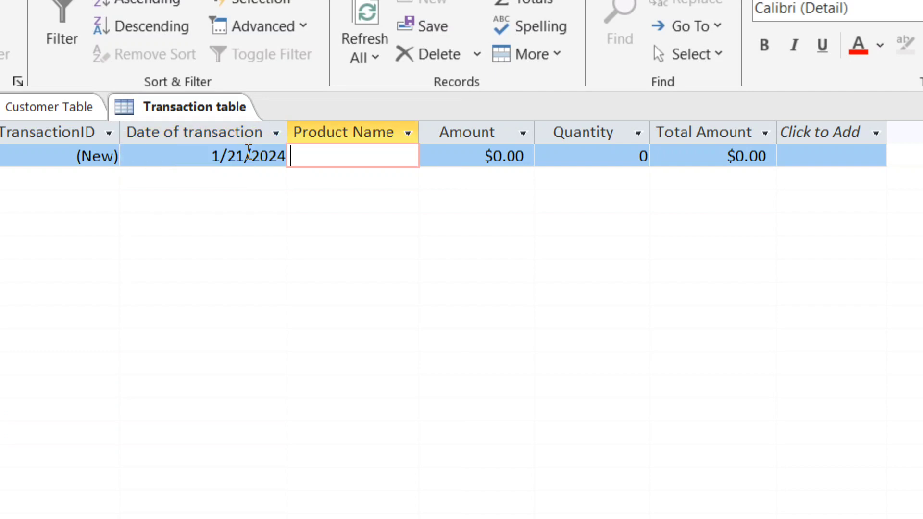
{"action": "key", "text": "Tab"}
{"action": "key", "text": "Tab"}
{"action": "key", "text": "Tab"}
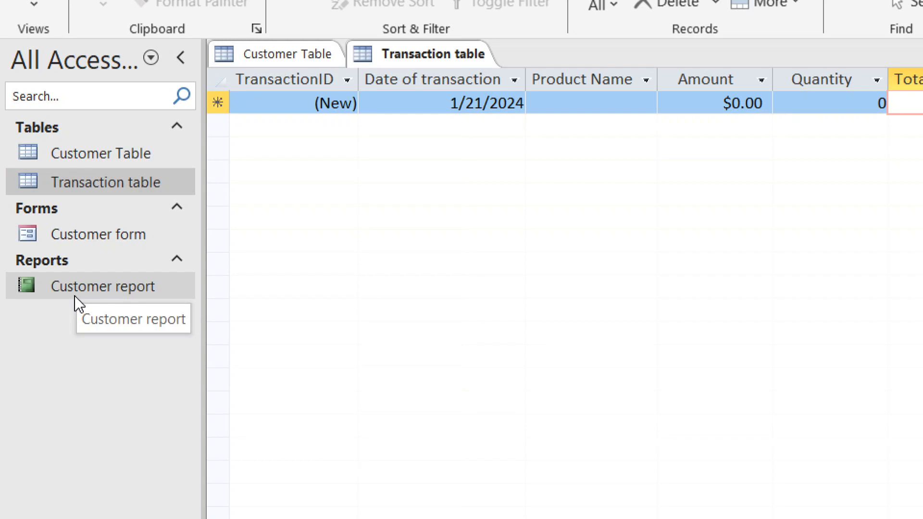
Try opening the Customer form and dismiss the table-already-open error
{"action": "right_click", "coordinate": [85, 235]}
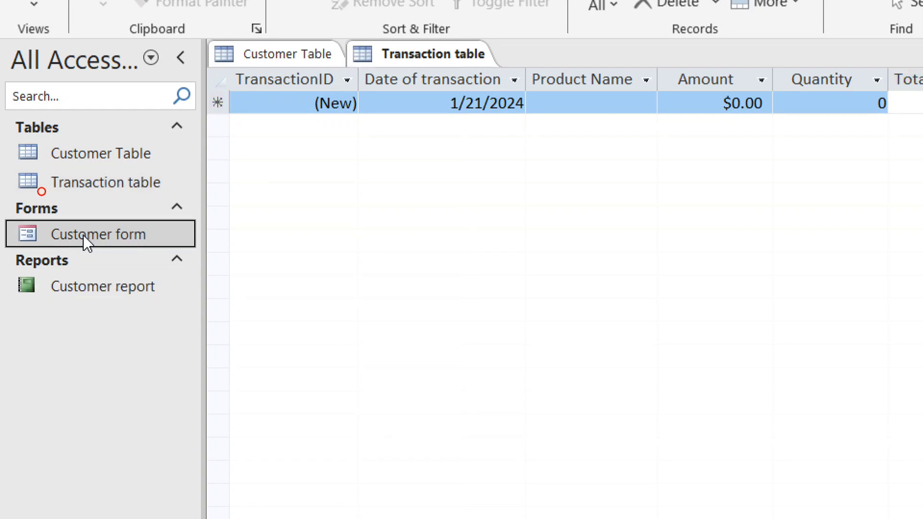
{"action": "double_click", "coordinate": [91, 229]}
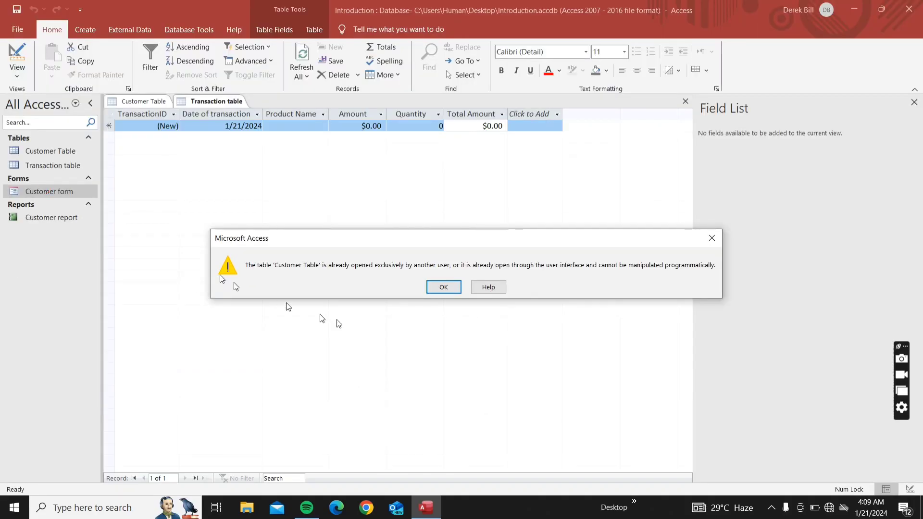
{"action": "left_click", "coordinate": [443, 288]}
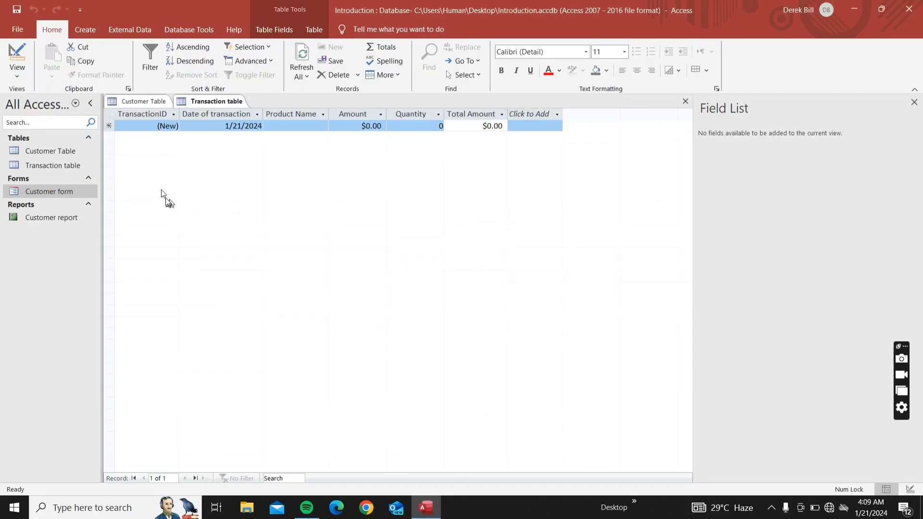
Close all tables with changes saved, then open the Customer form
{"action": "right_click", "coordinate": [141, 105]}
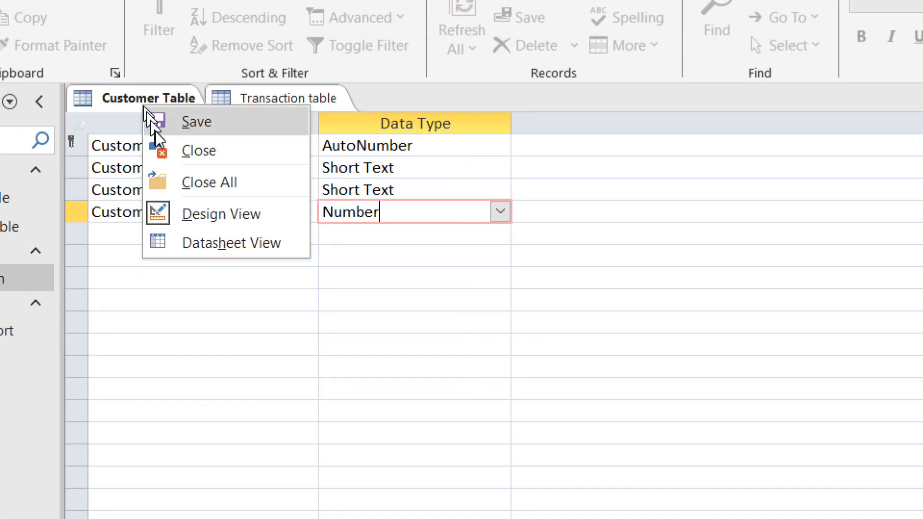
{"action": "left_click", "coordinate": [171, 181]}
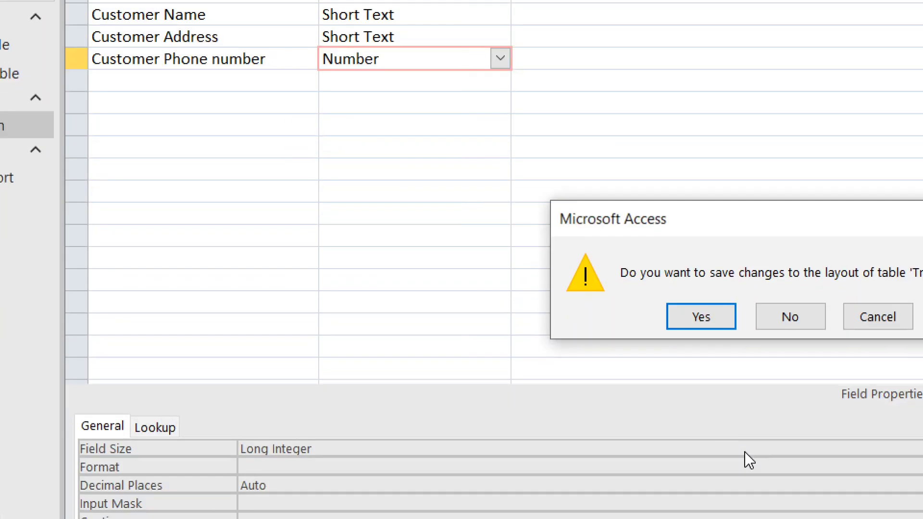
{"action": "left_click", "coordinate": [699, 315]}
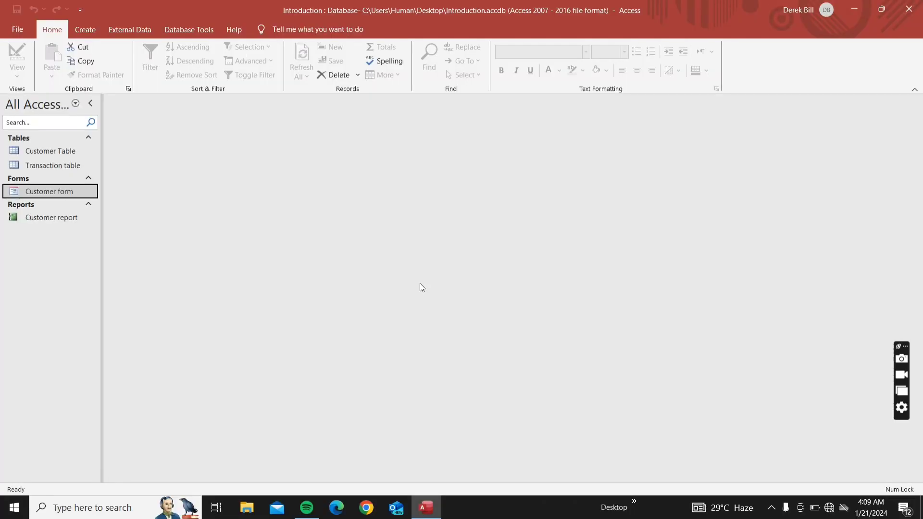
{"action": "double_click", "coordinate": [62, 193]}
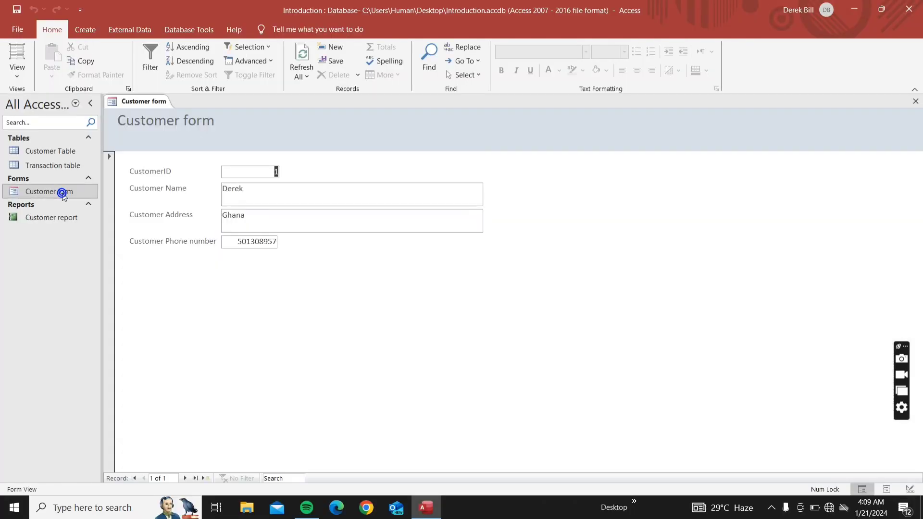